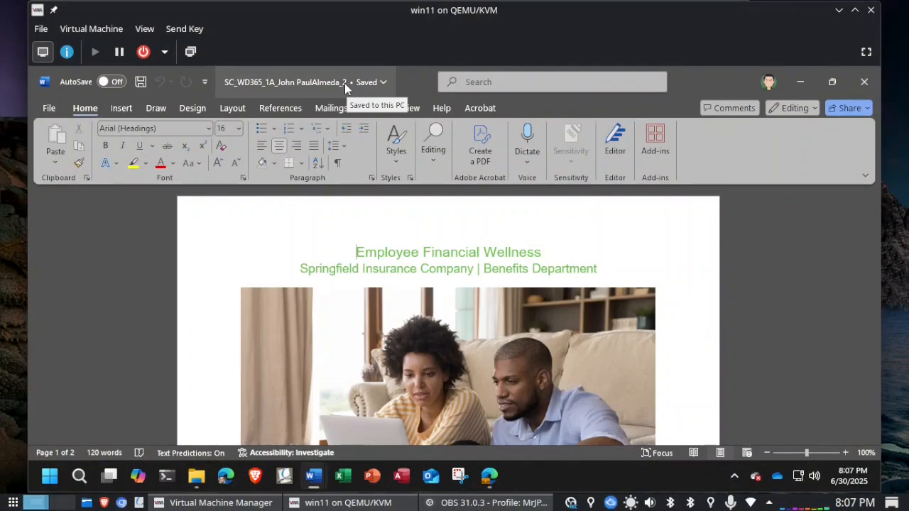
# Step: Read the first project steps in the instructions document and return to the flyer document
pyautogui.click(776, 304)
pyautogui.scroll(-1, 776, 303)
pyautogui.hotkey('alt', 'Tab')
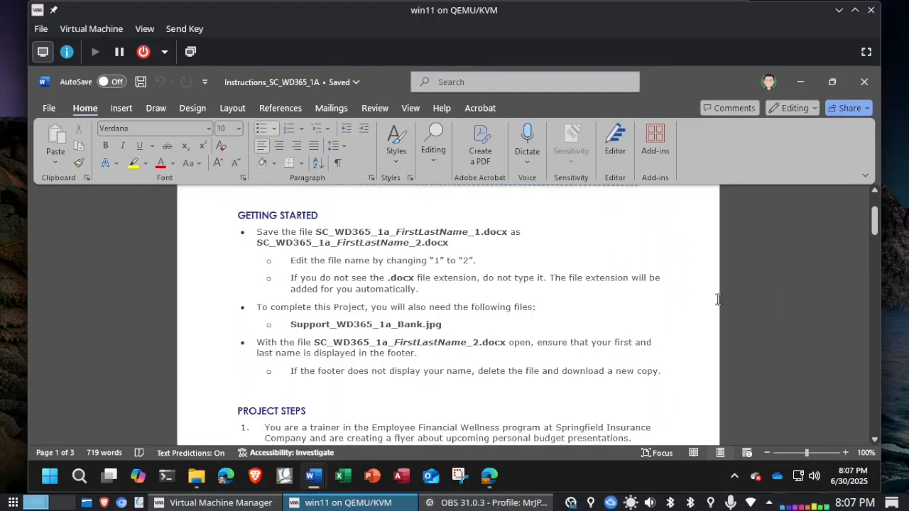
pyautogui.scroll(-5, 699, 311)
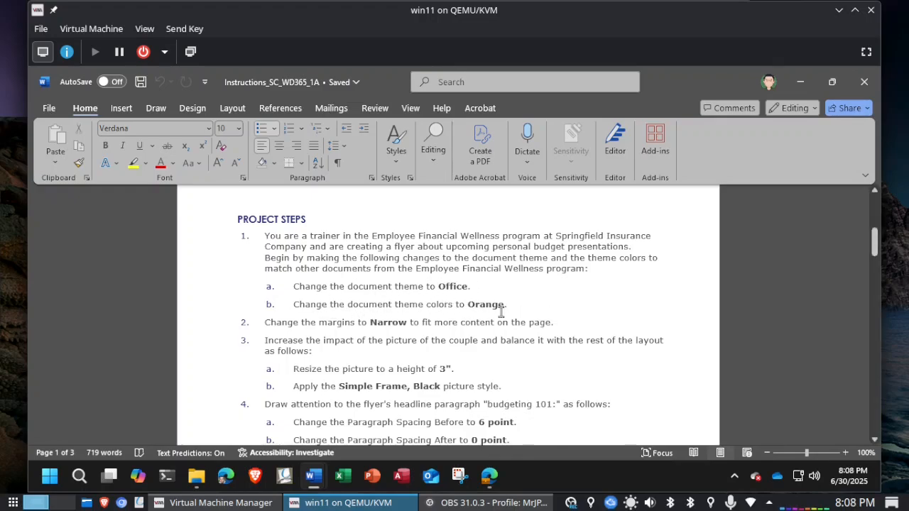
pyautogui.click(753, 311)
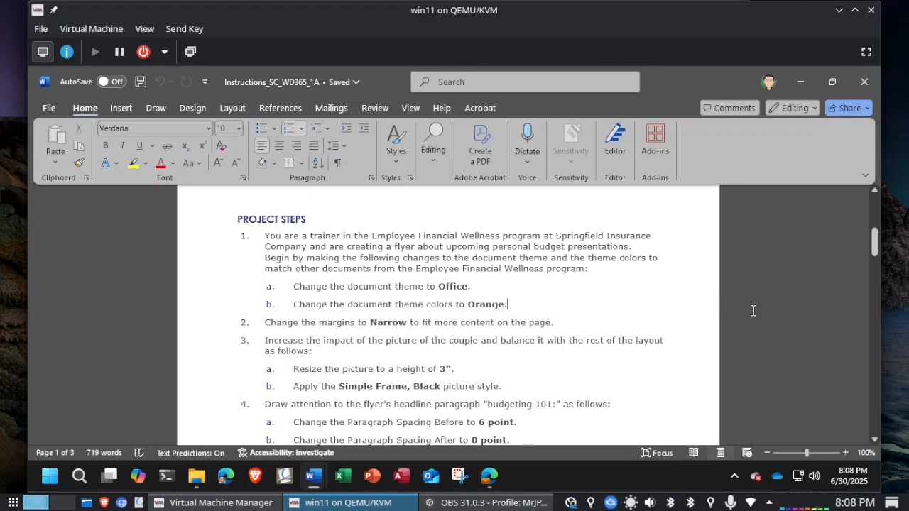
pyautogui.hotkey('alt', 'Tab')
pyautogui.scroll(3, 753, 310)
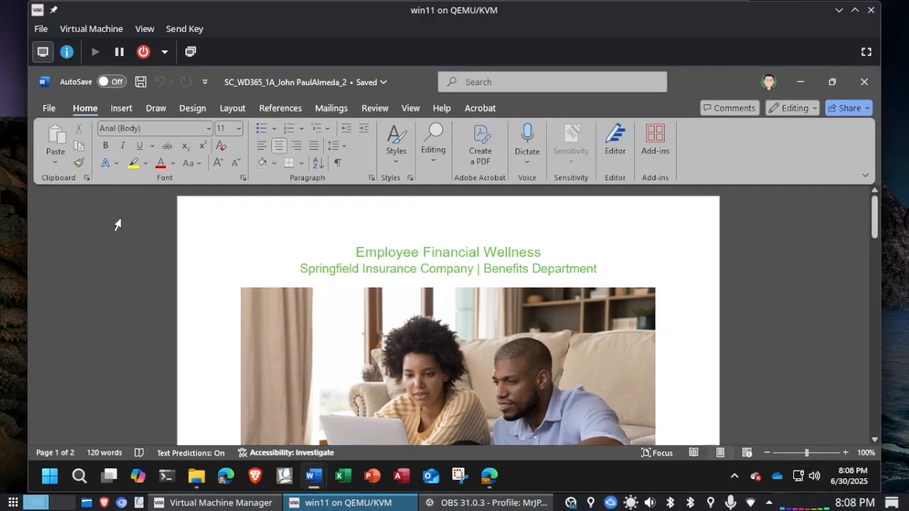
pyautogui.click(289, 84)
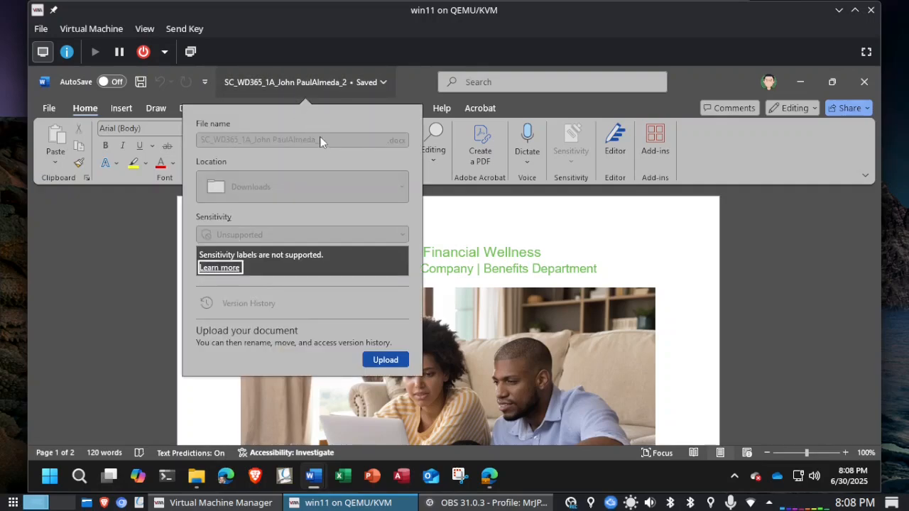
pyautogui.click(778, 258)
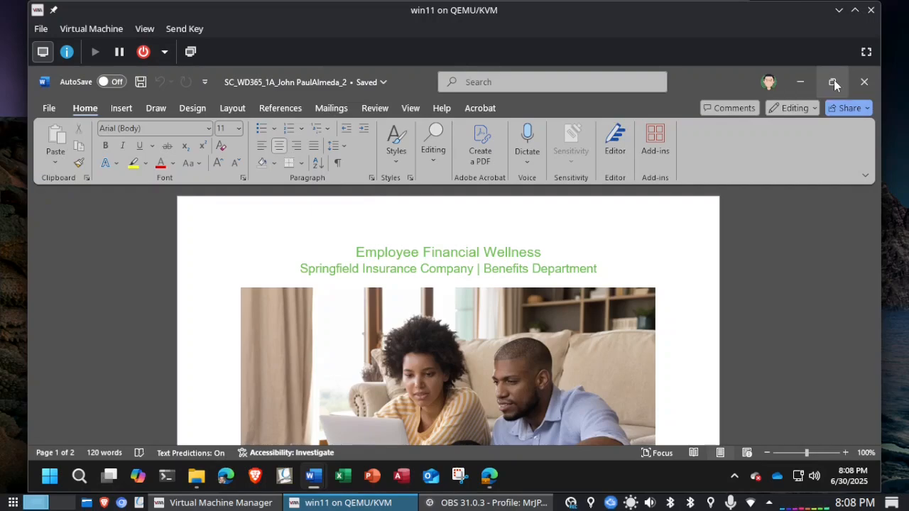
pyautogui.moveTo(833, 81)
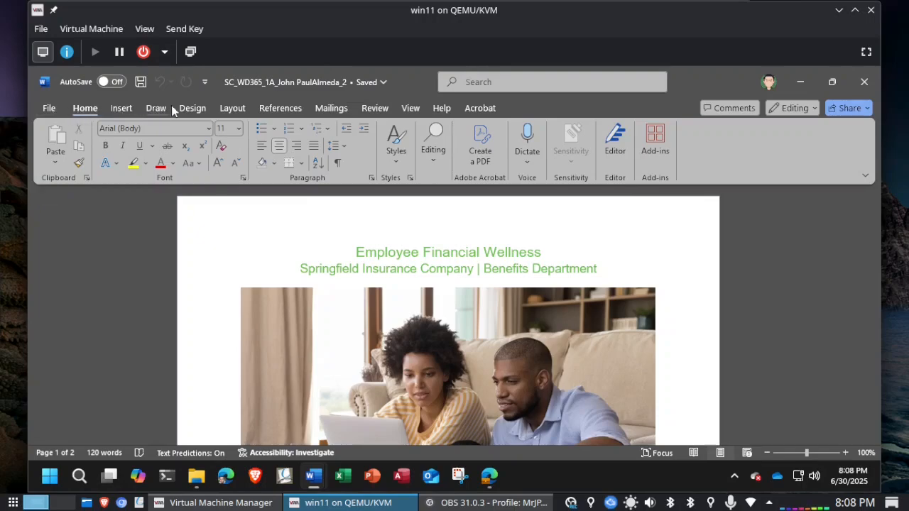
pyautogui.click(48, 110)
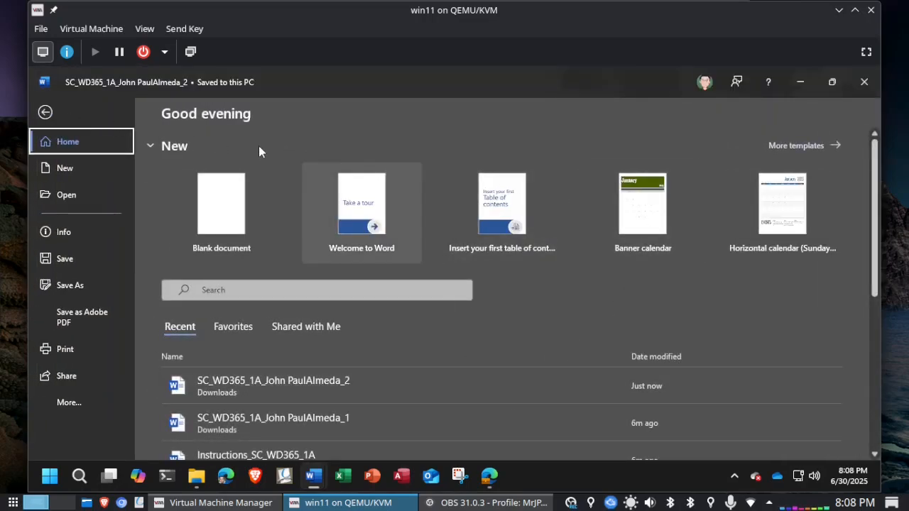
pyautogui.click(45, 112)
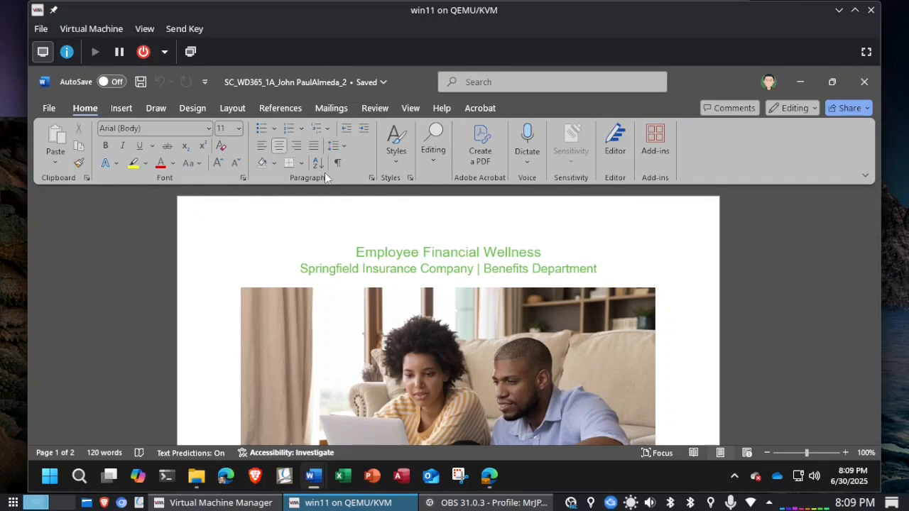
pyautogui.click(398, 149)
pyautogui.click(397, 146)
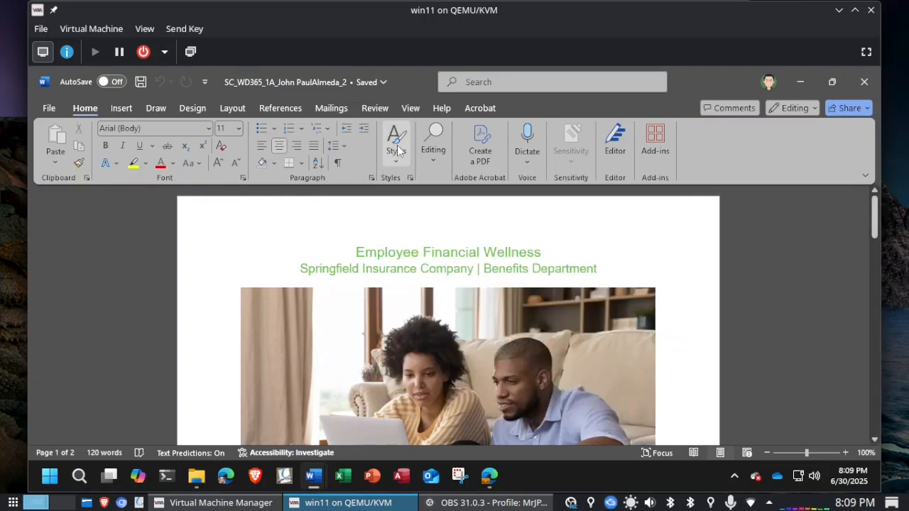
pyautogui.click(437, 157)
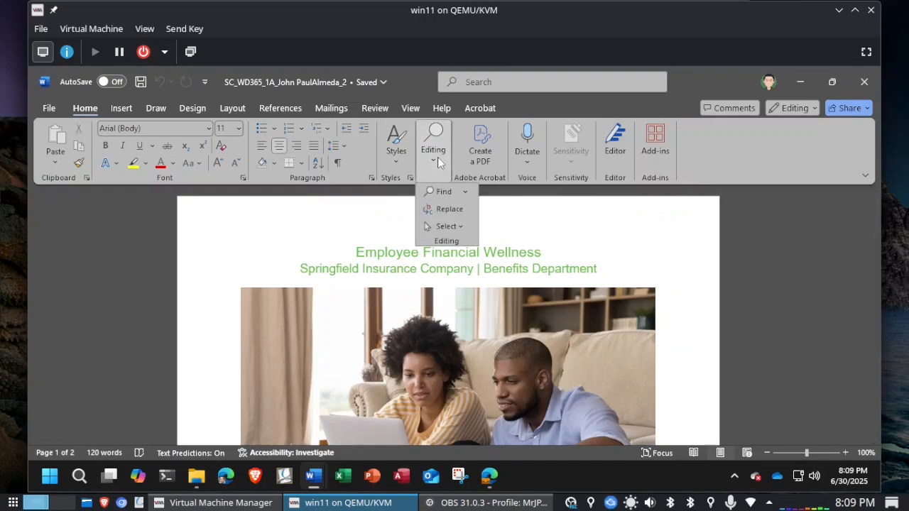
pyautogui.click(437, 157)
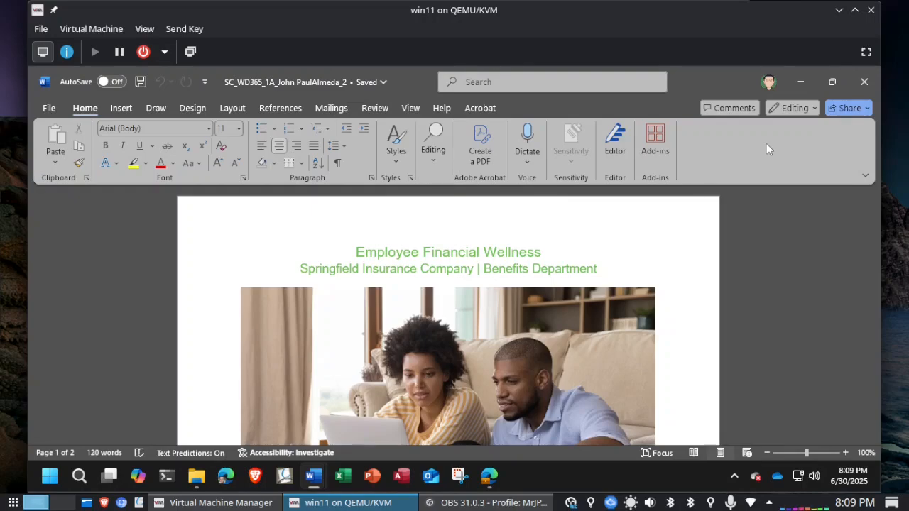
pyautogui.click(431, 159)
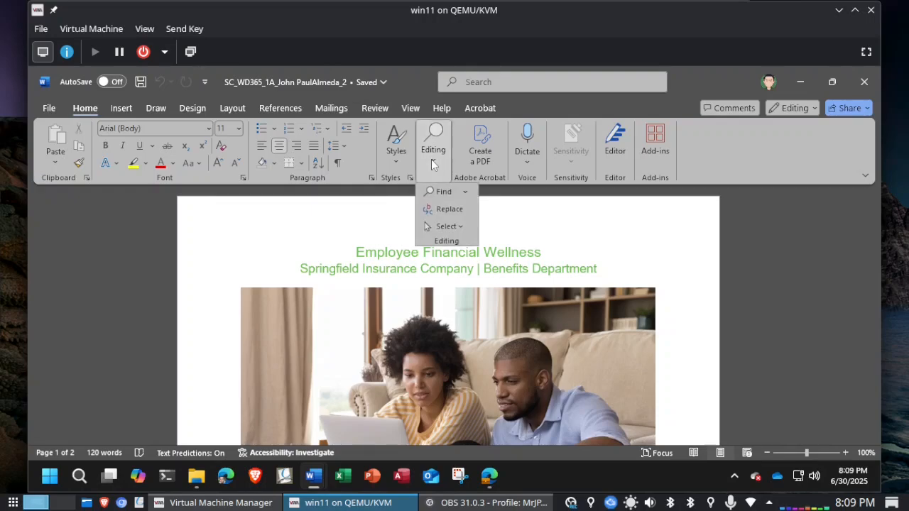
pyautogui.click(436, 155)
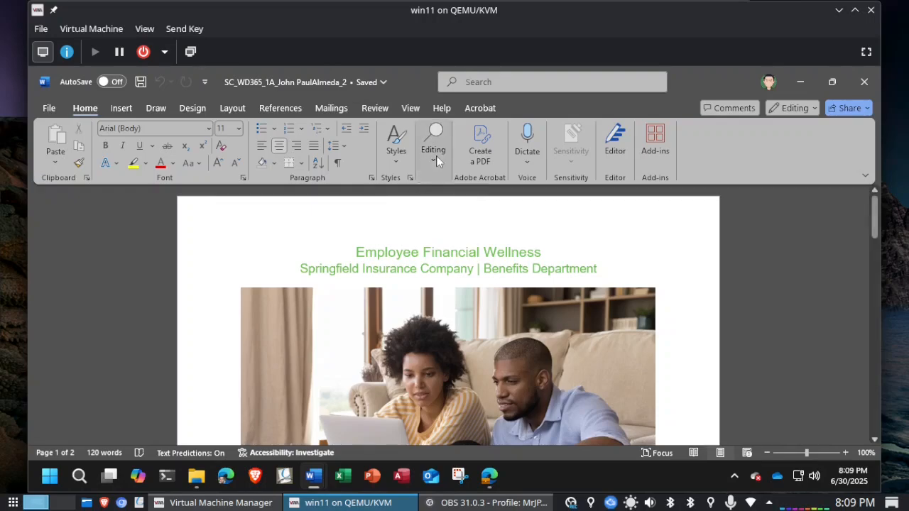
pyautogui.click(434, 158)
pyautogui.click(434, 158)
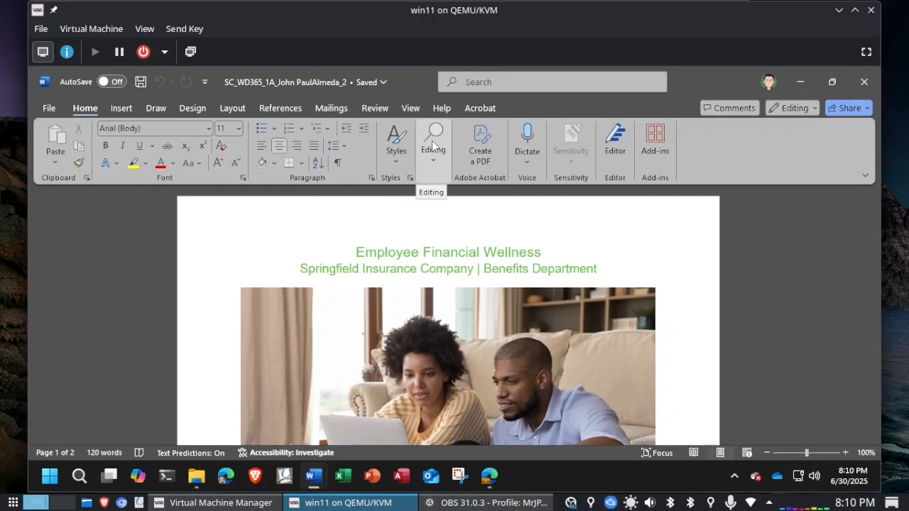
pyautogui.click(122, 108)
pyautogui.click(156, 109)
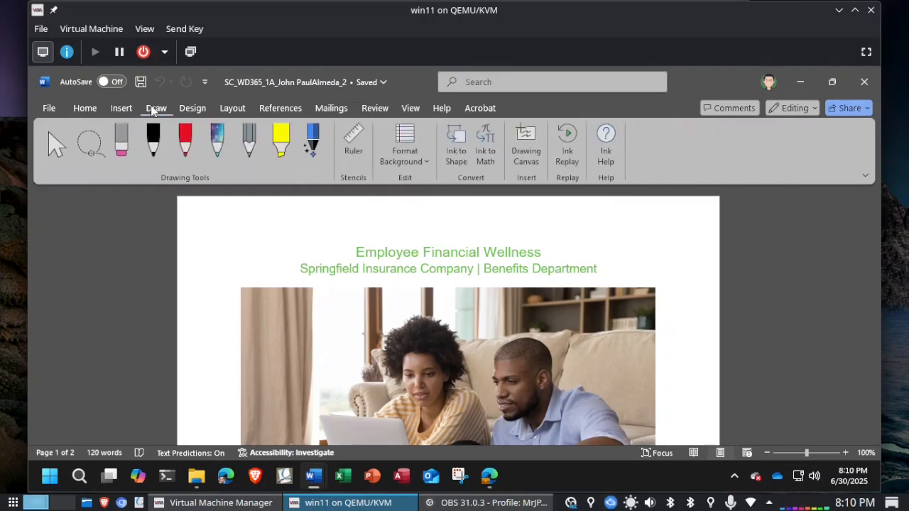
pyautogui.click(186, 108)
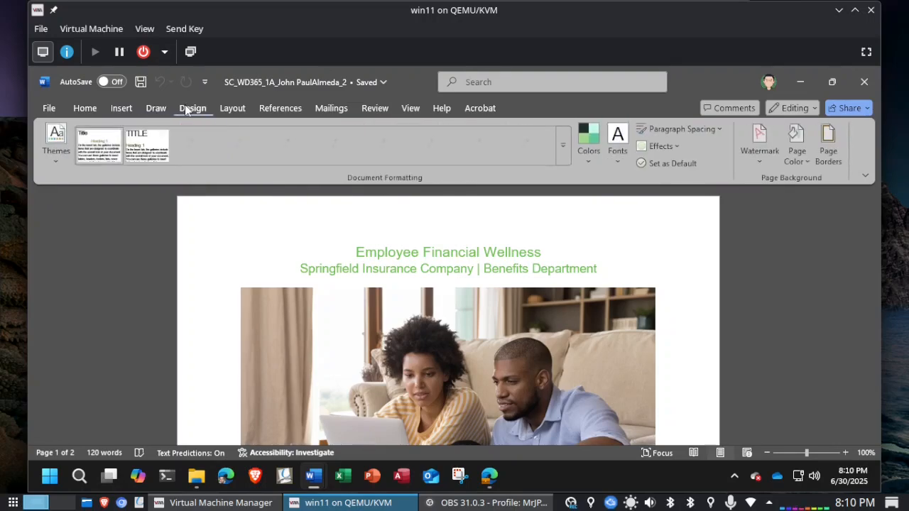
pyautogui.click(231, 108)
pyautogui.click(278, 109)
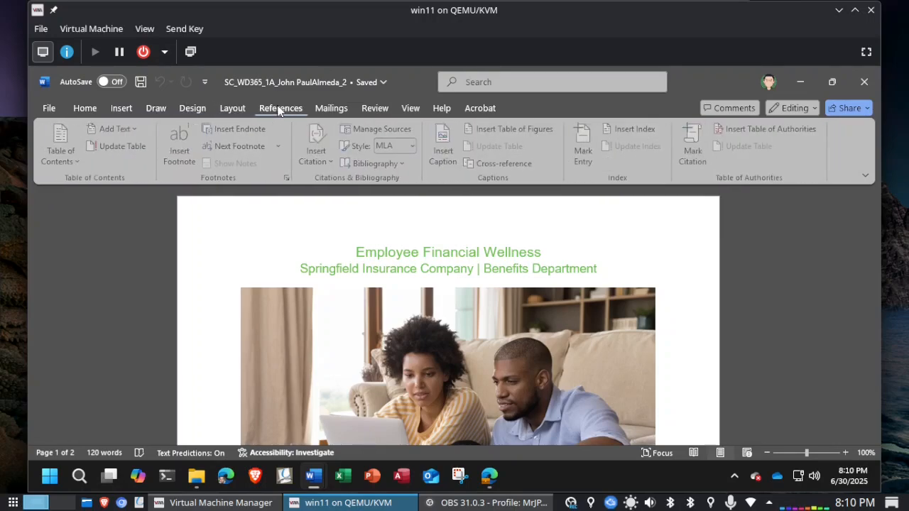
pyautogui.click(327, 108)
pyautogui.click(281, 108)
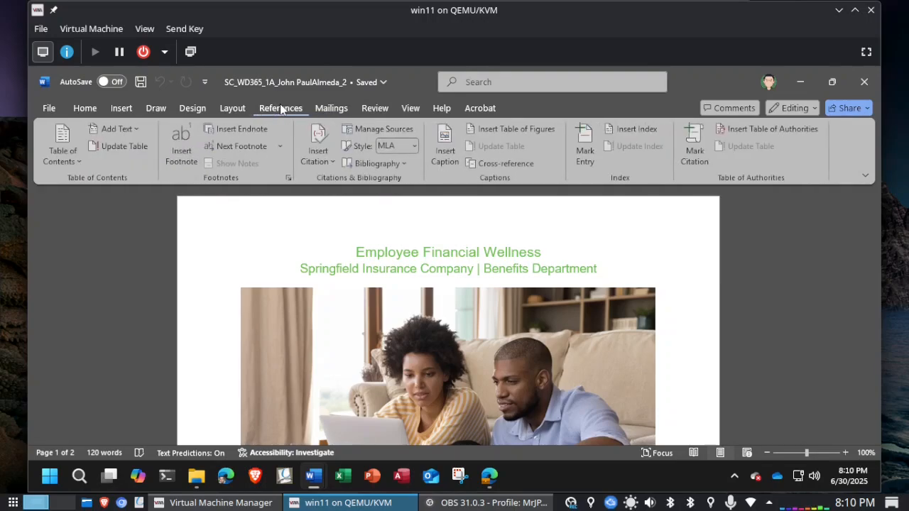
pyautogui.click(334, 107)
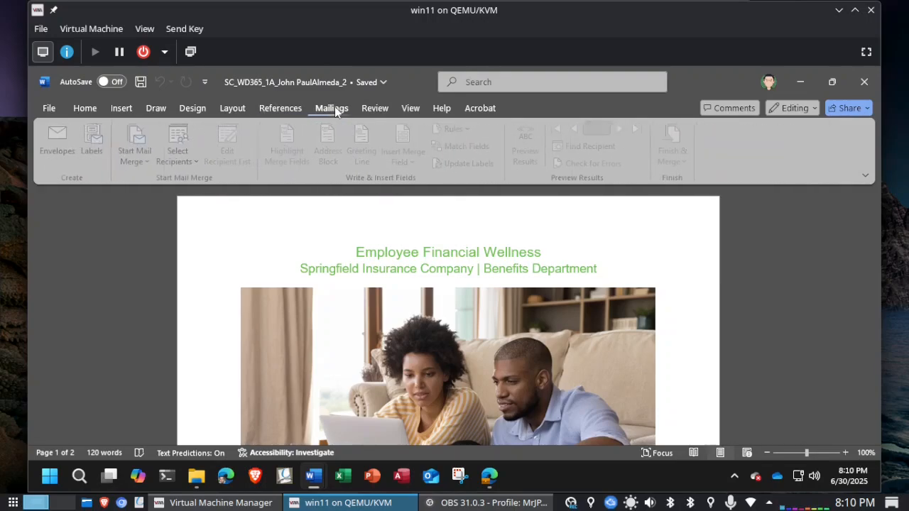
pyautogui.click(375, 110)
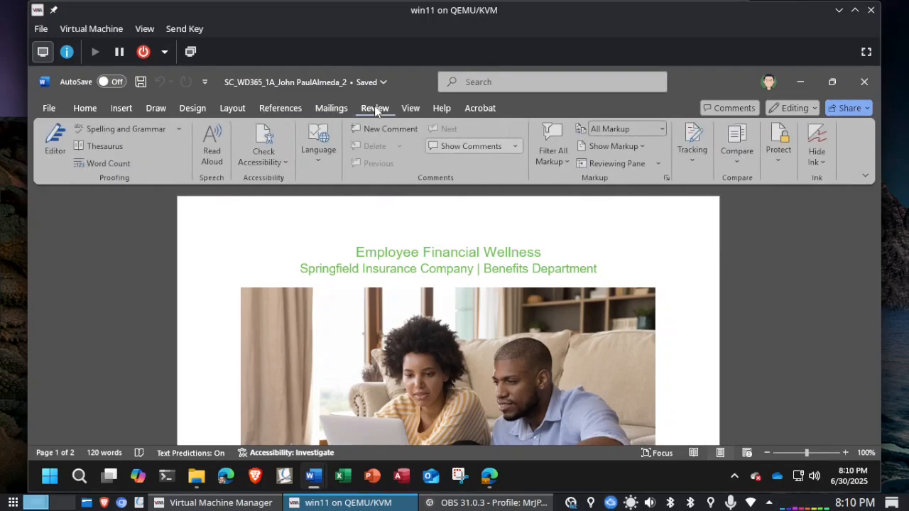
pyautogui.click(84, 109)
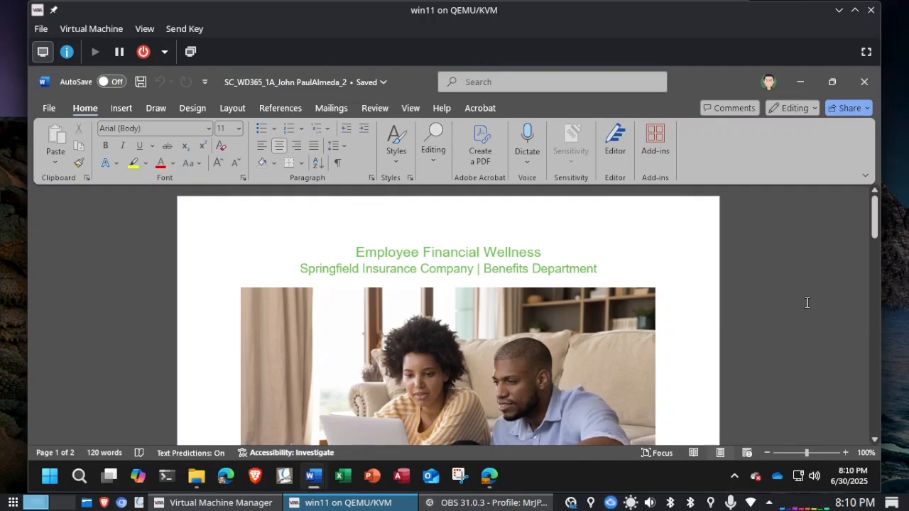
pyautogui.click(190, 109)
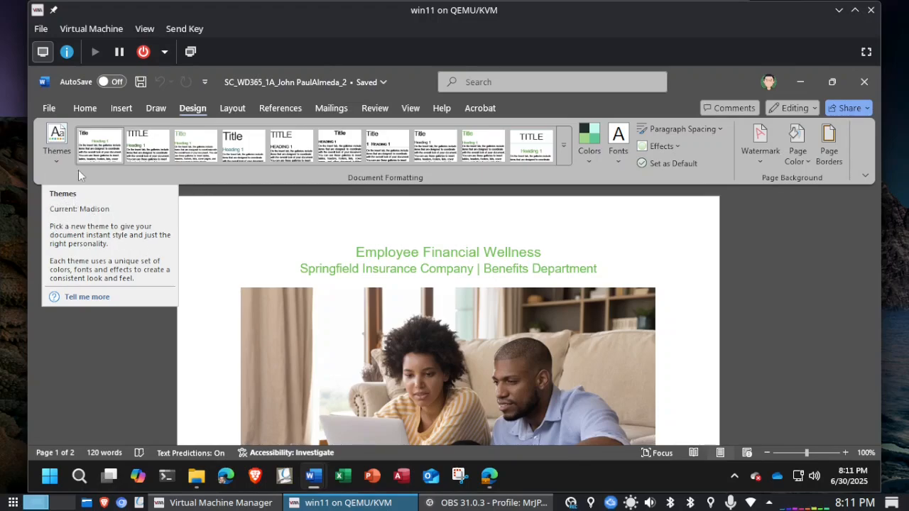
pyautogui.click(83, 110)
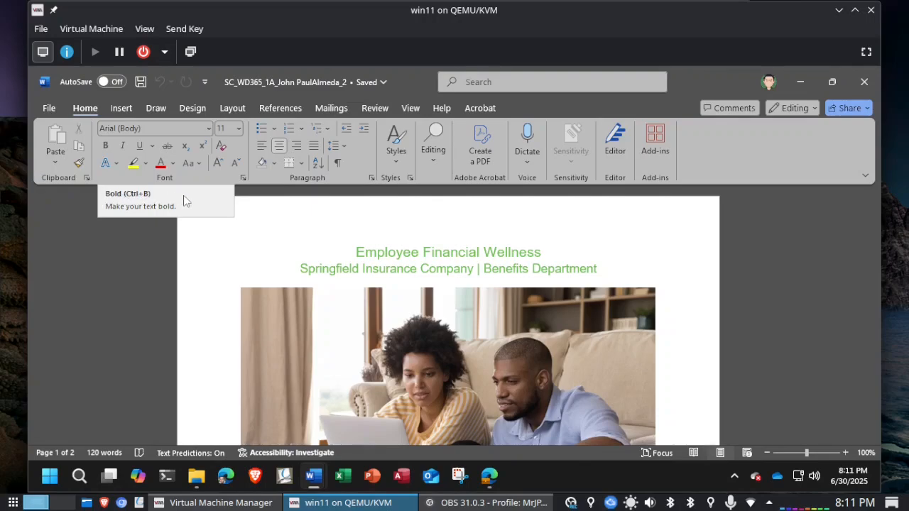
pyautogui.click(148, 242)
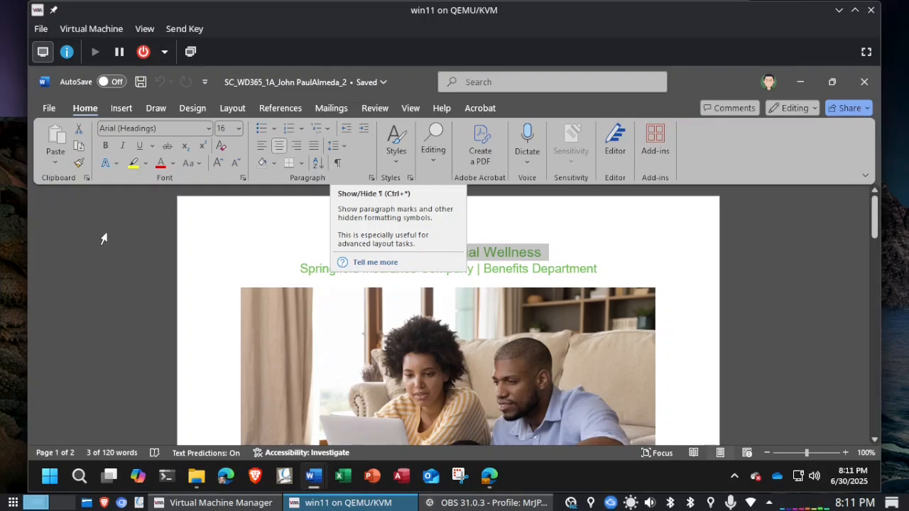
# Step: Change the flyer's document theme to Office
pyautogui.click(193, 108)
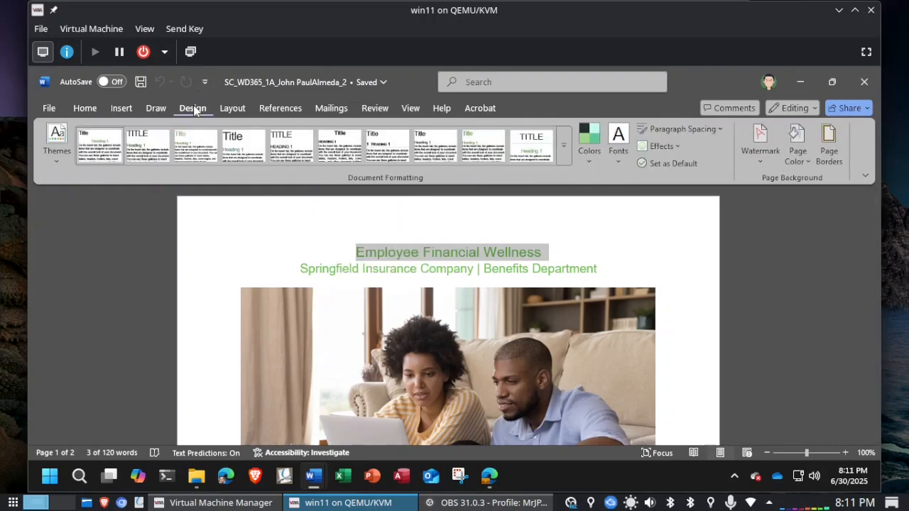
pyautogui.click(63, 165)
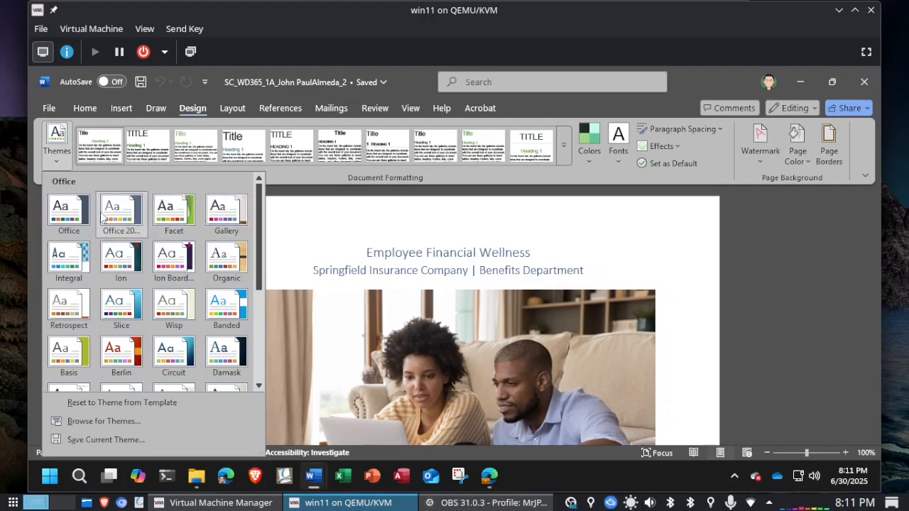
pyautogui.click(74, 219)
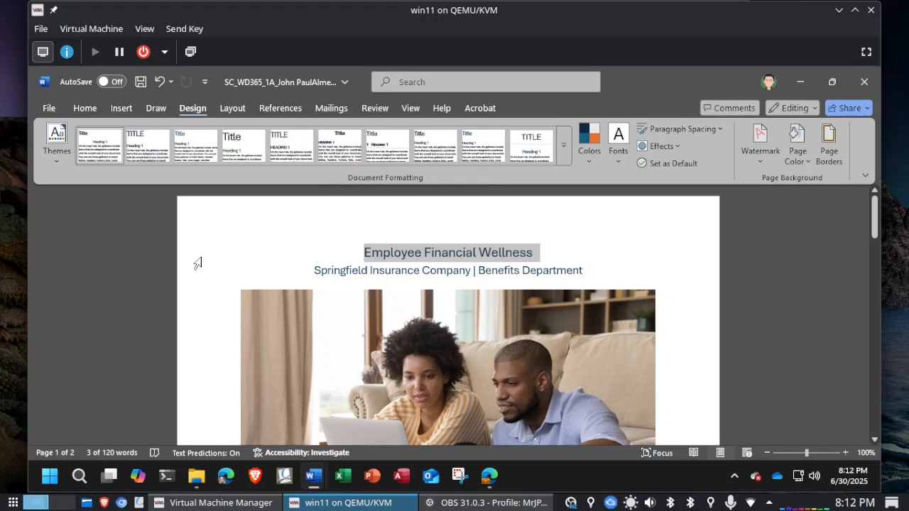
pyautogui.click(235, 256)
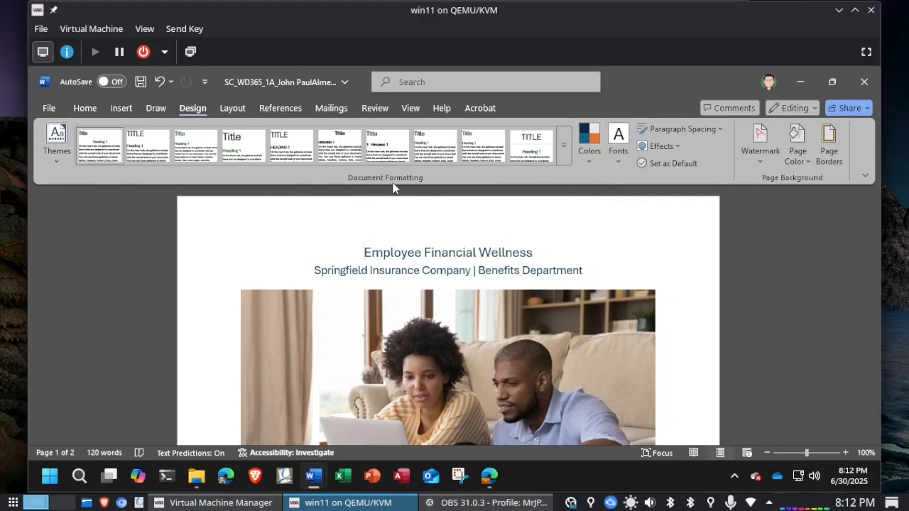
# Step: Change the flyer's theme colors to Orange
pyautogui.click(592, 163)
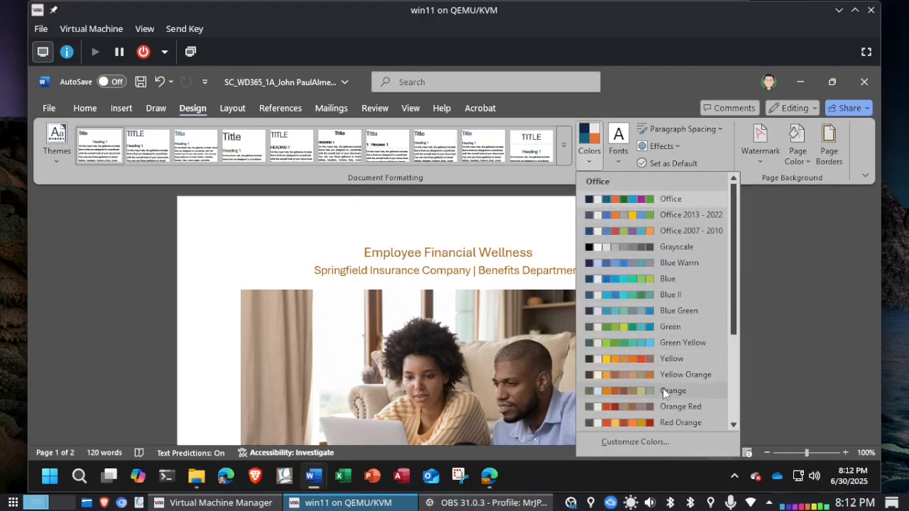
pyautogui.click(663, 389)
pyautogui.scroll(-3, 773, 367)
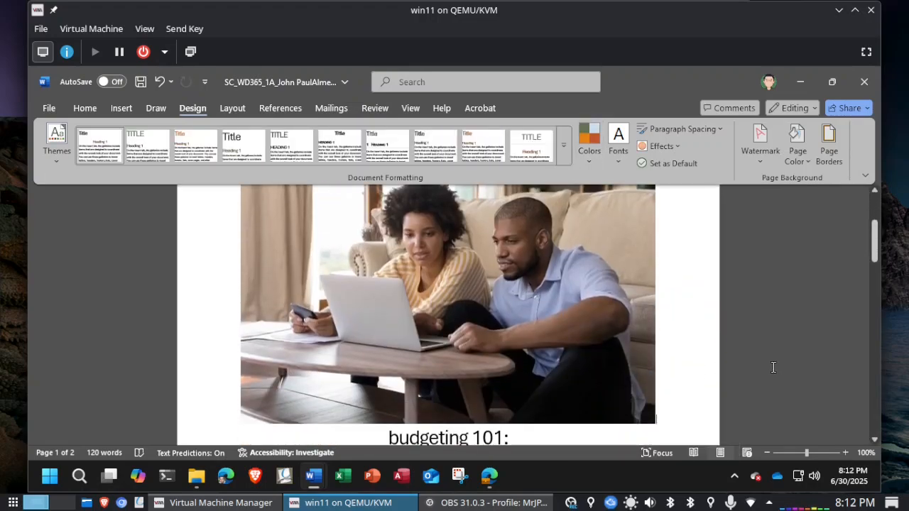
# Step: Check step 2 in the instructions document and set the flyer's margins to Narrow
pyautogui.hotkey('alt', 'Tab')
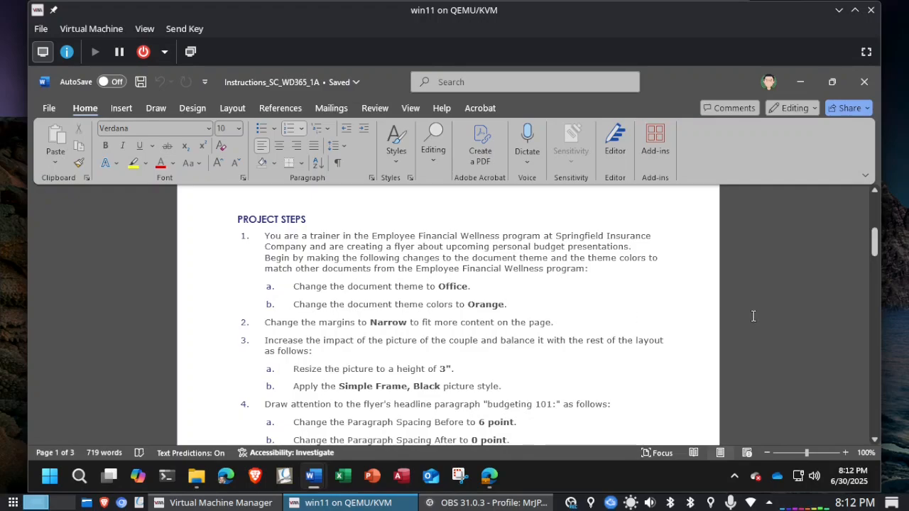
pyautogui.hotkey('alt', 'Tab')
pyautogui.scroll(3, 753, 316)
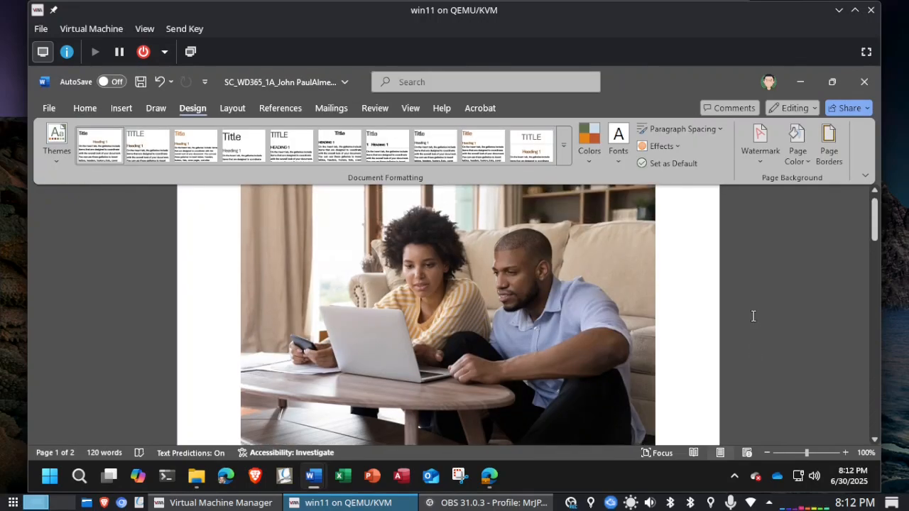
pyautogui.click(232, 108)
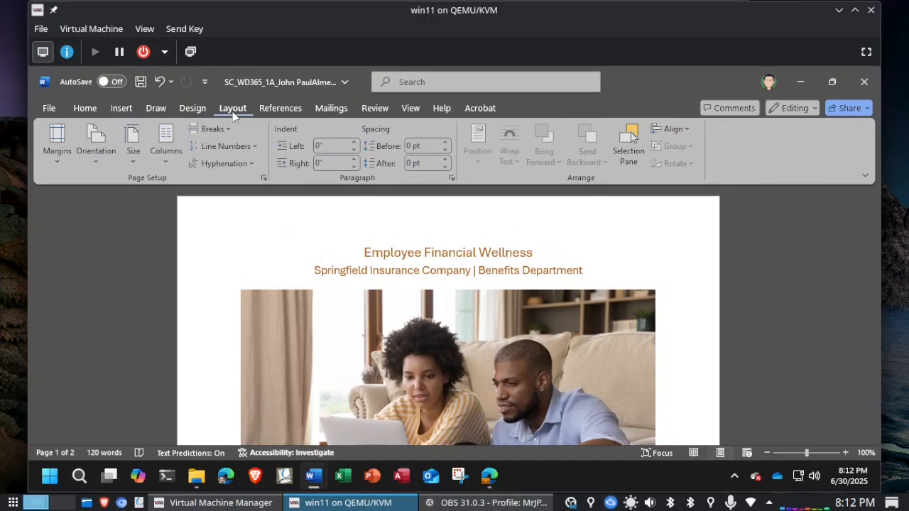
pyautogui.click(63, 158)
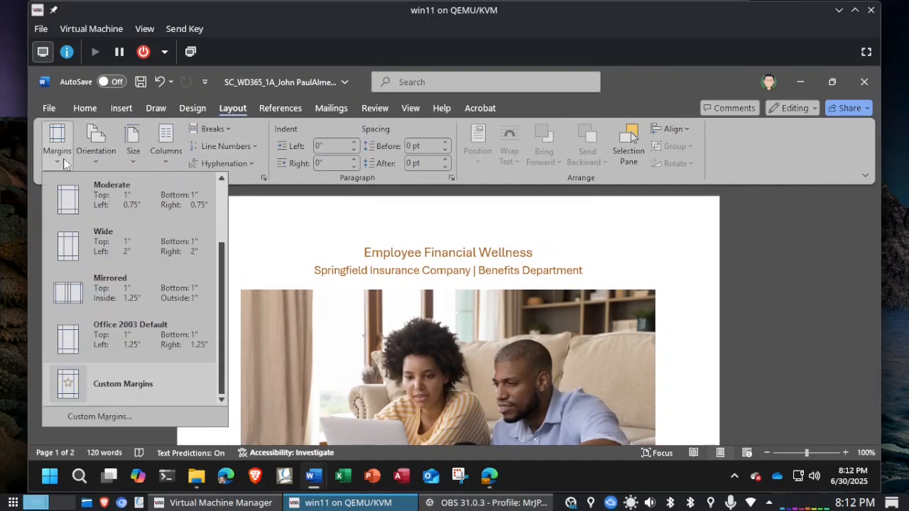
pyautogui.scroll(2, 134, 230)
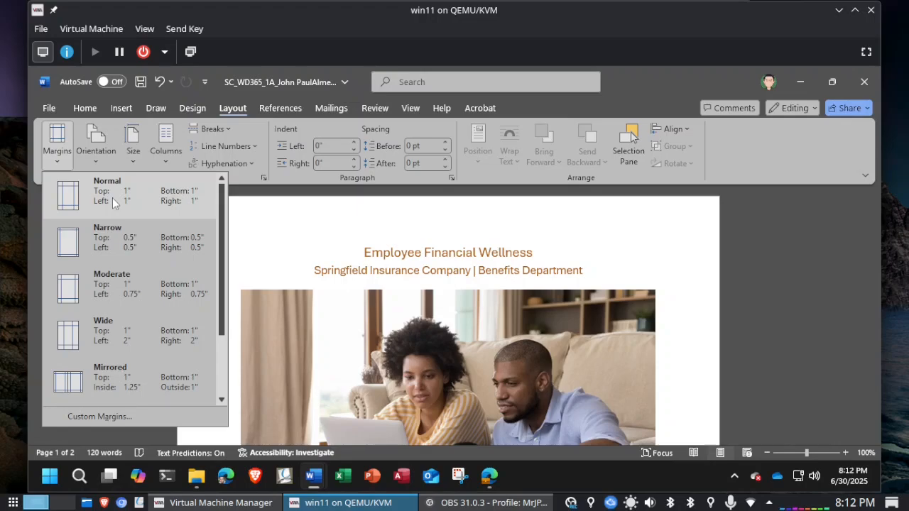
pyautogui.click(120, 248)
pyautogui.scroll(-3, 118, 254)
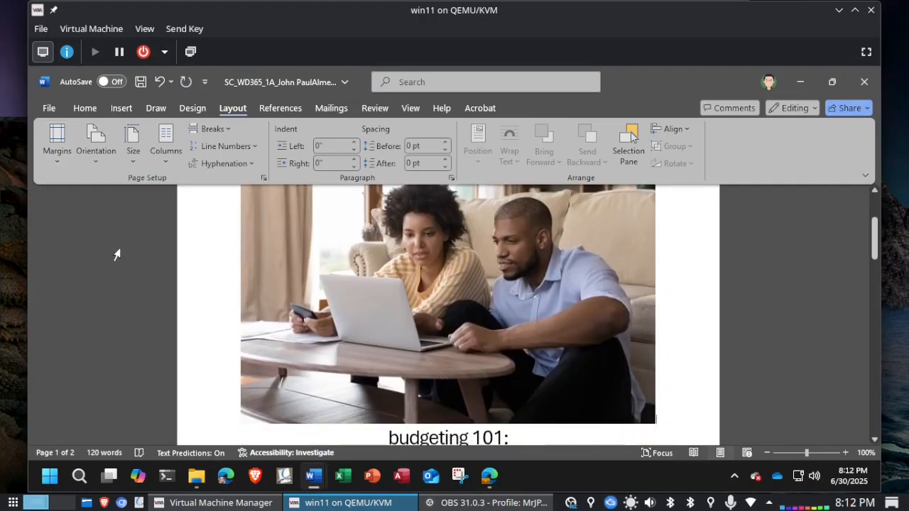
pyautogui.scroll(3, 219, 254)
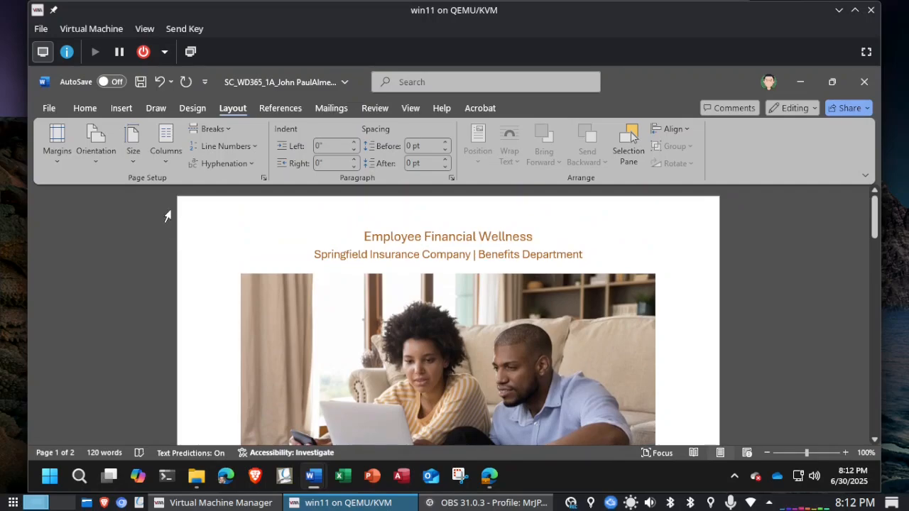
# Step: Review the flyer's margin values in the Page Setup dialog and close it without changes
pyautogui.click(263, 178)
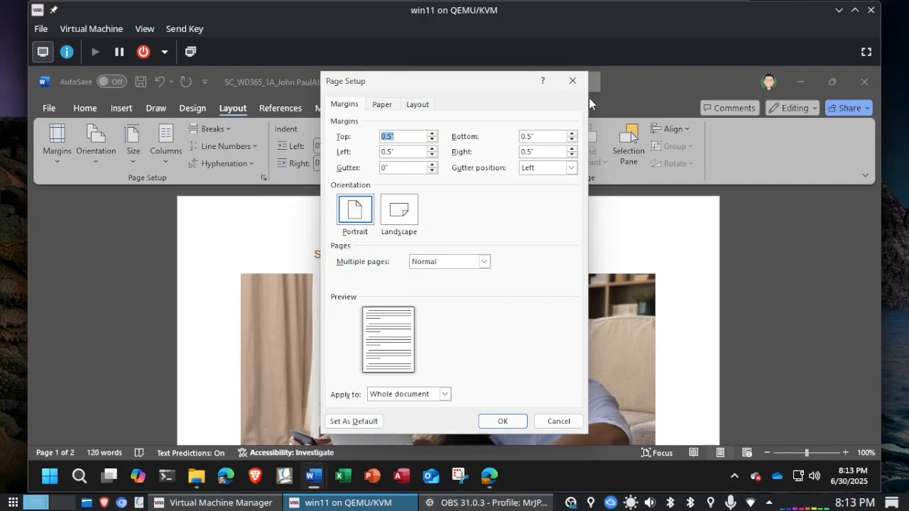
pyautogui.click(573, 81)
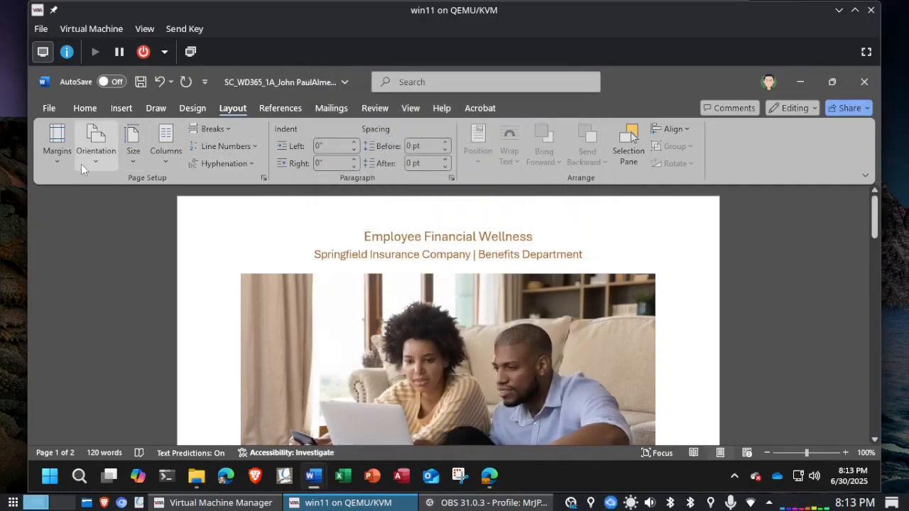
pyautogui.click(51, 160)
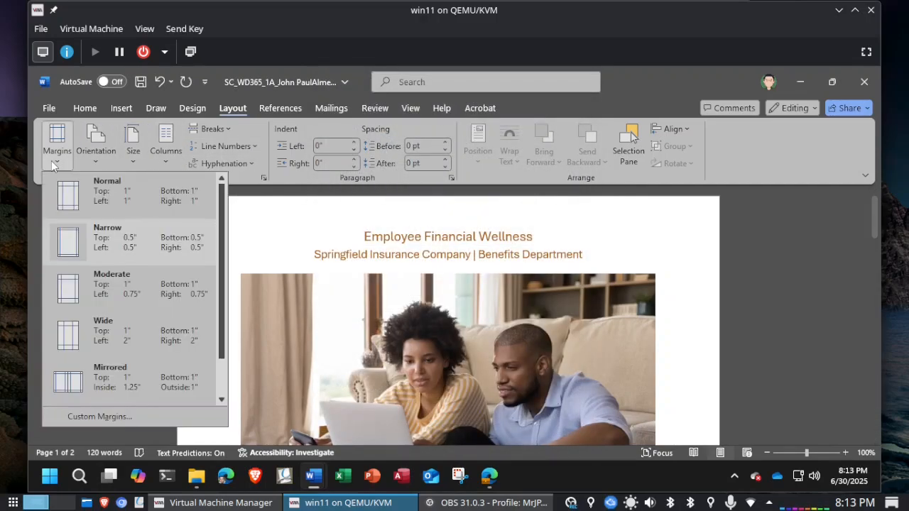
pyautogui.click(91, 423)
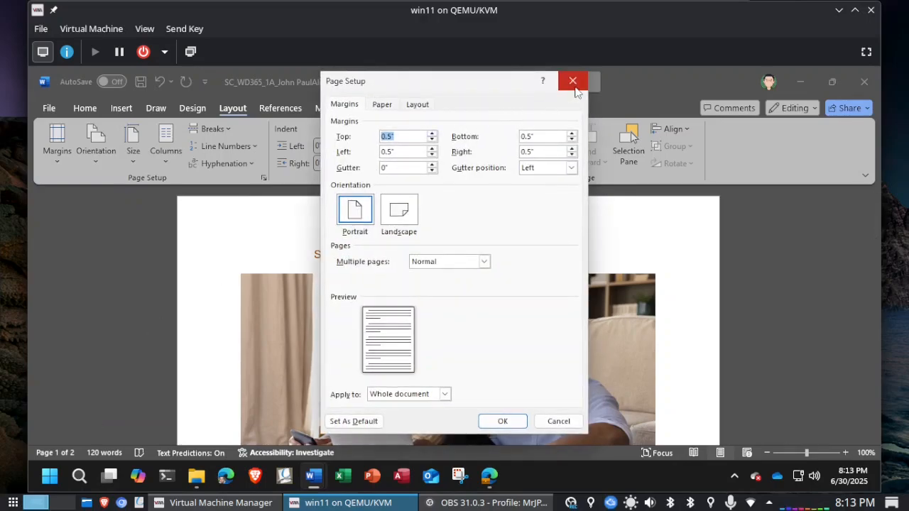
pyautogui.click(573, 81)
# Step: Review the margin choices and page setup in the flyer's print settings and return to the document
pyautogui.click(48, 109)
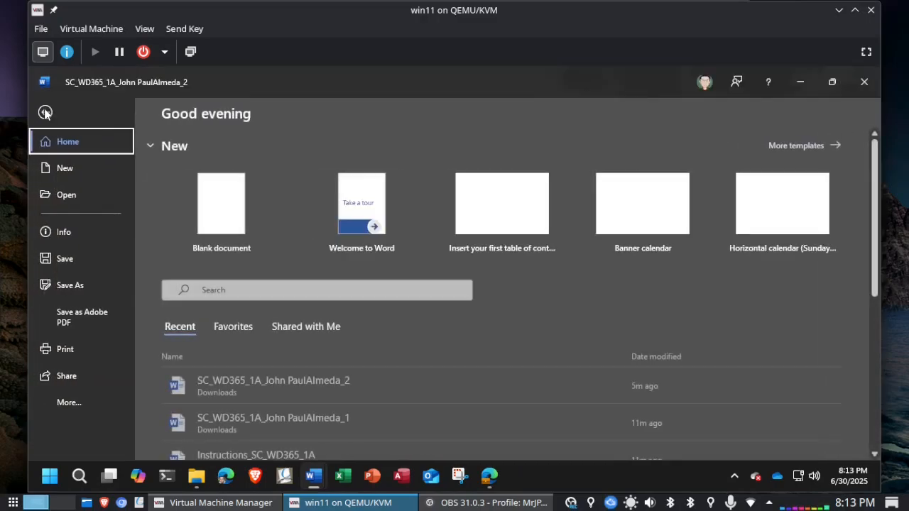
pyautogui.click(71, 350)
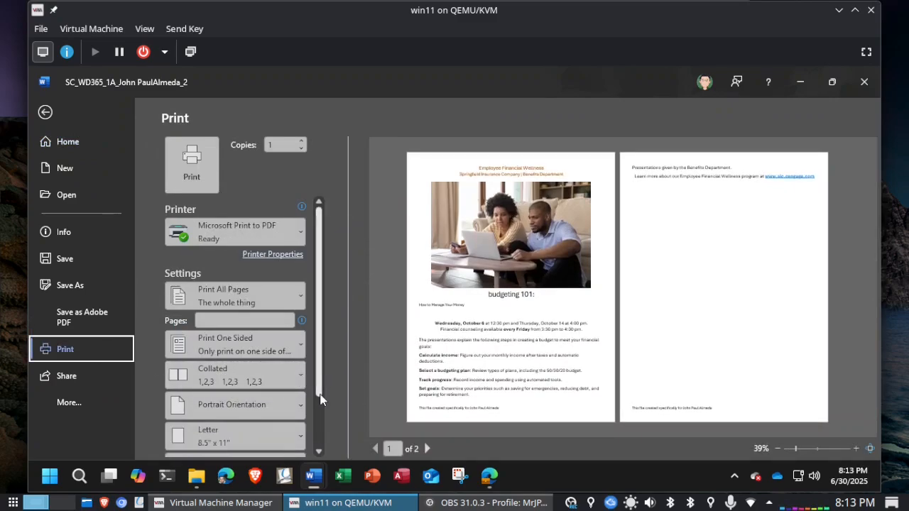
pyautogui.scroll(-2, 321, 419)
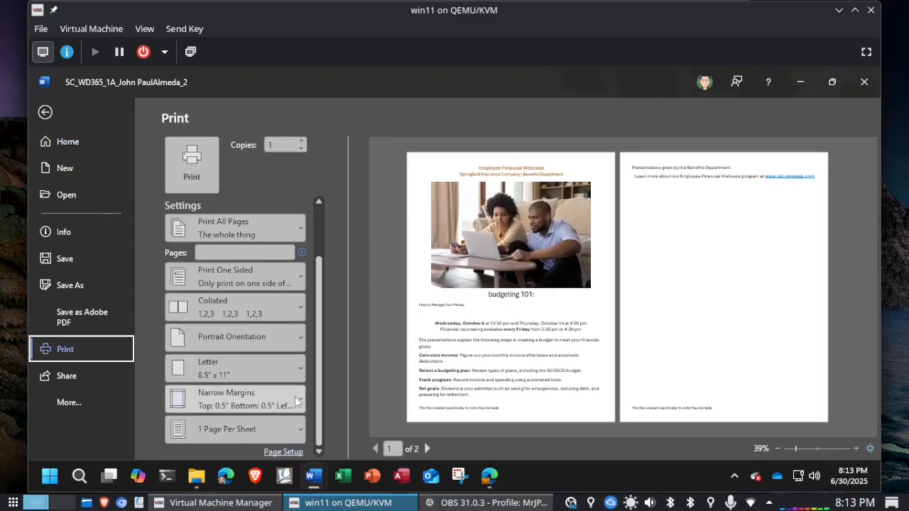
pyautogui.click(299, 400)
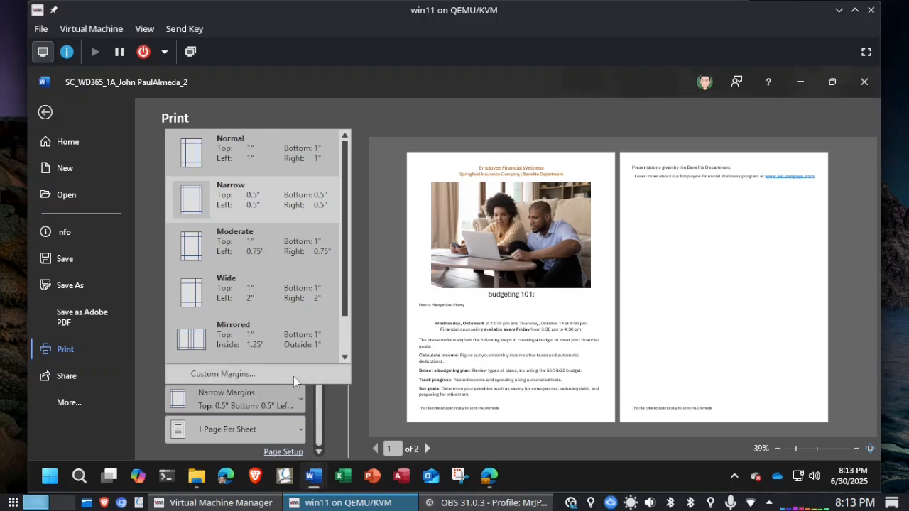
pyautogui.click(293, 377)
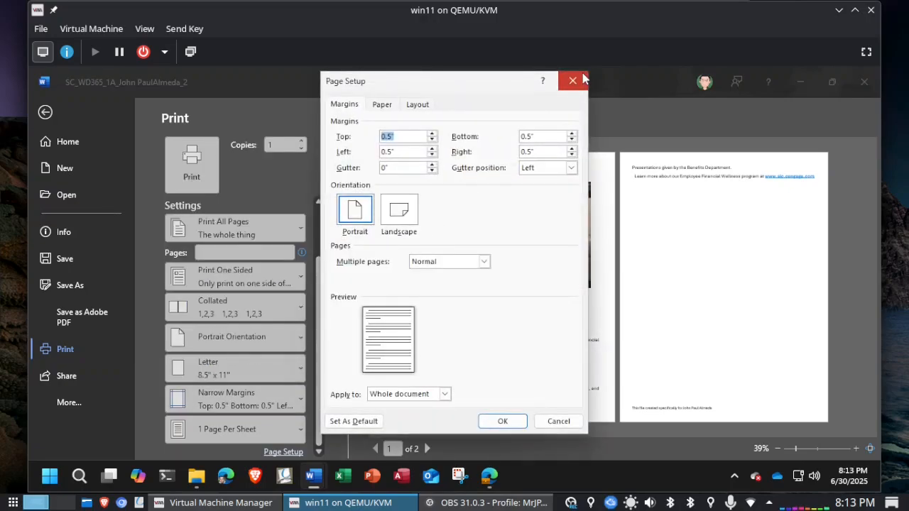
pyautogui.click(583, 78)
pyautogui.click(284, 452)
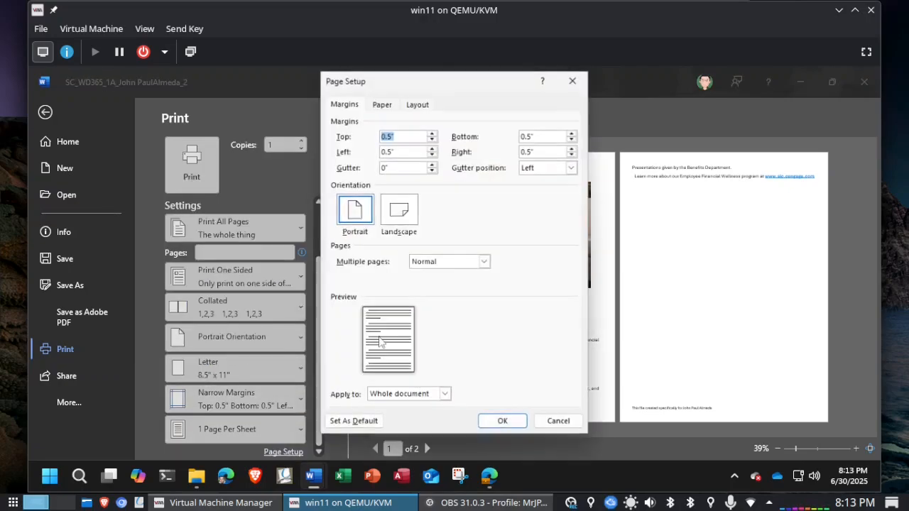
pyautogui.click(574, 83)
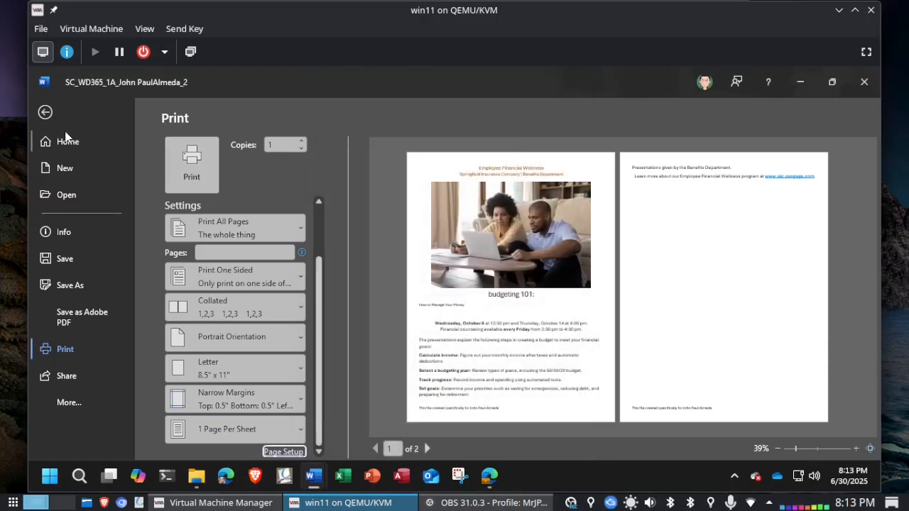
pyautogui.click(44, 112)
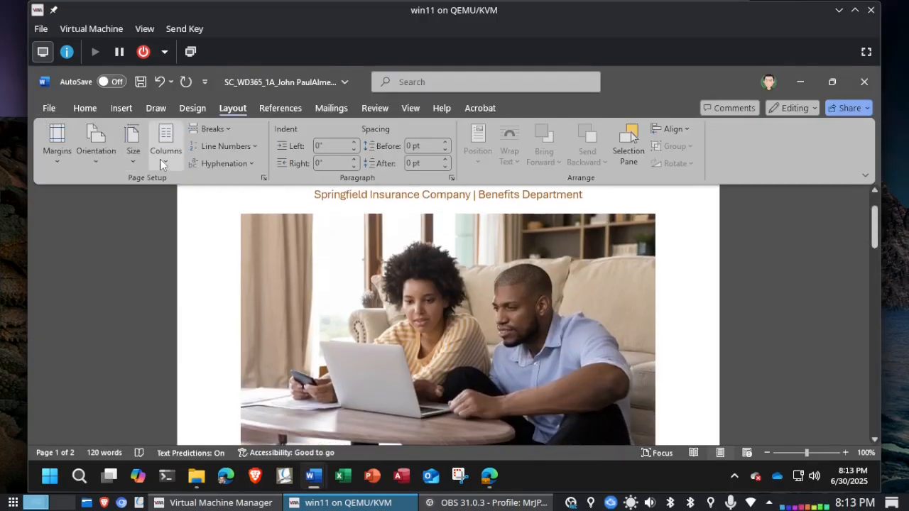
# Step: Apply the Narrow margins to the flyer again and save the document
pyautogui.click(62, 162)
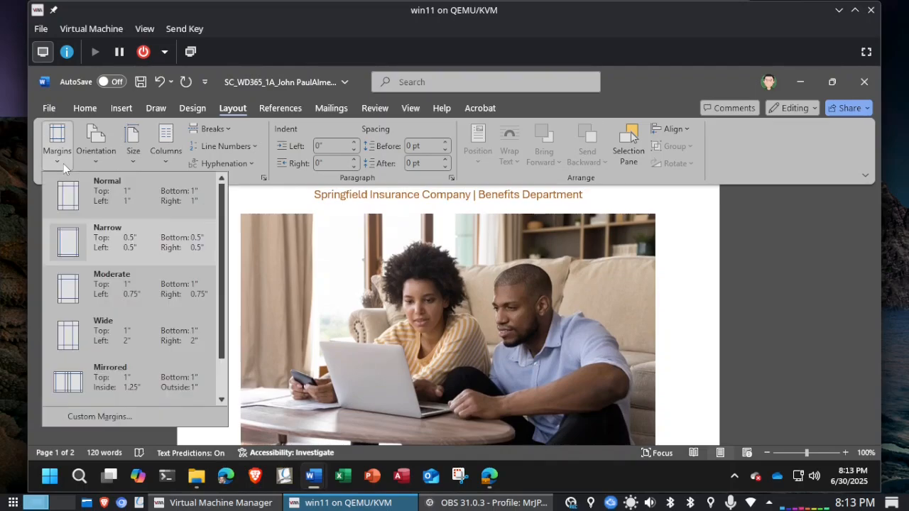
pyautogui.click(99, 246)
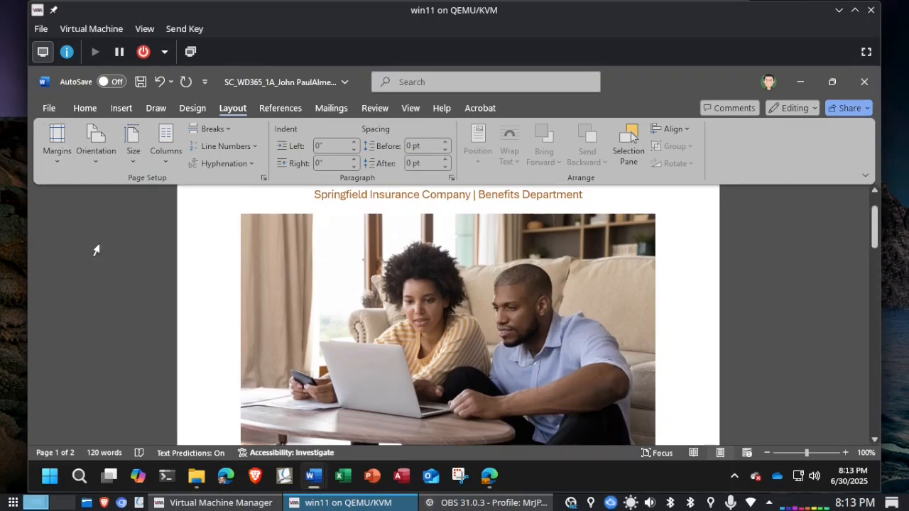
pyautogui.click(139, 82)
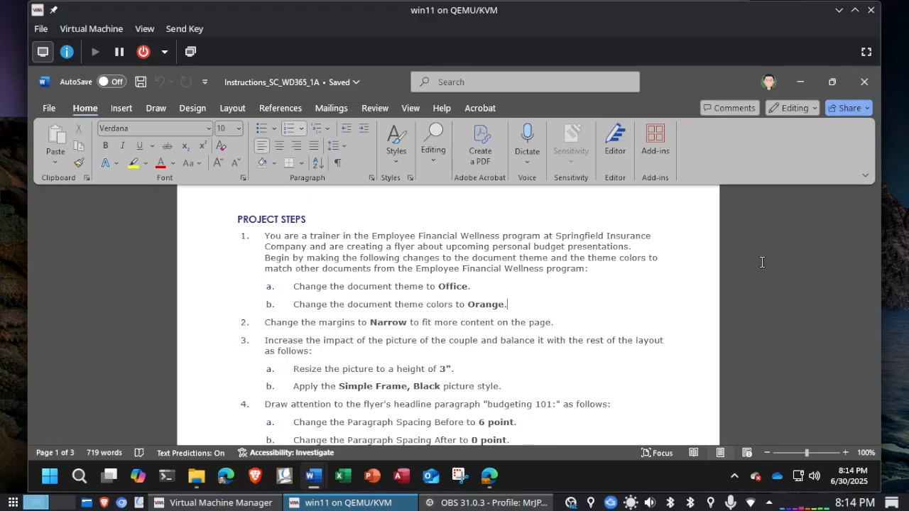
# Step: Read step 3 in the instructions document and show the formatting options for the couple's picture in the flyer
pyautogui.scroll(-1, 761, 263)
pyautogui.scroll(-1, 761, 262)
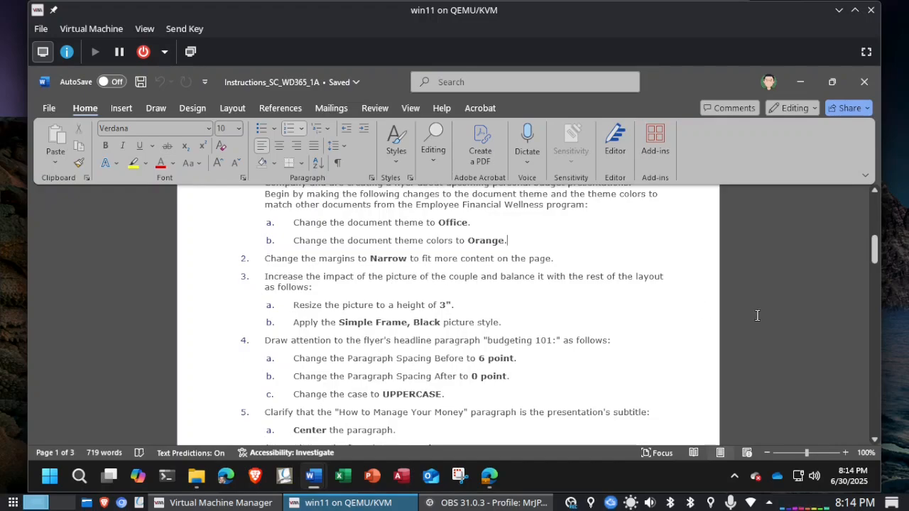
pyautogui.hotkey('alt', 'Tab')
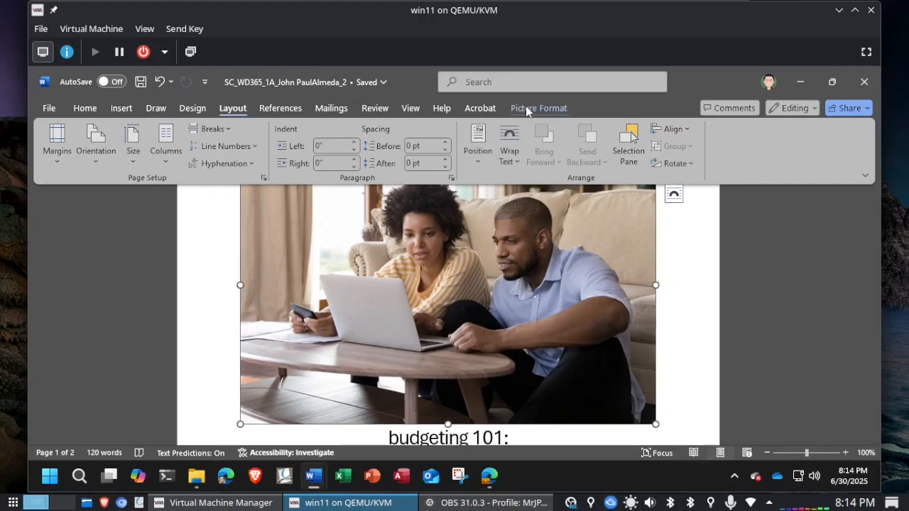
pyautogui.click(526, 109)
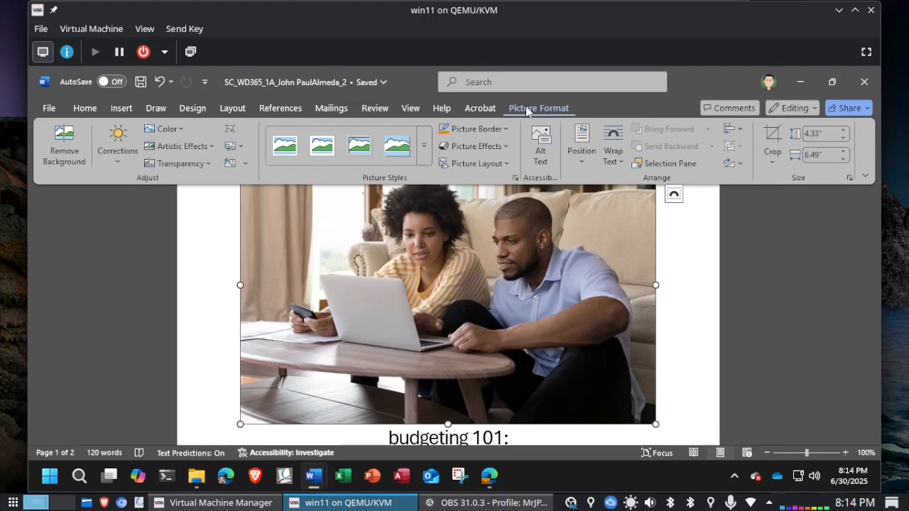
pyautogui.click(833, 136)
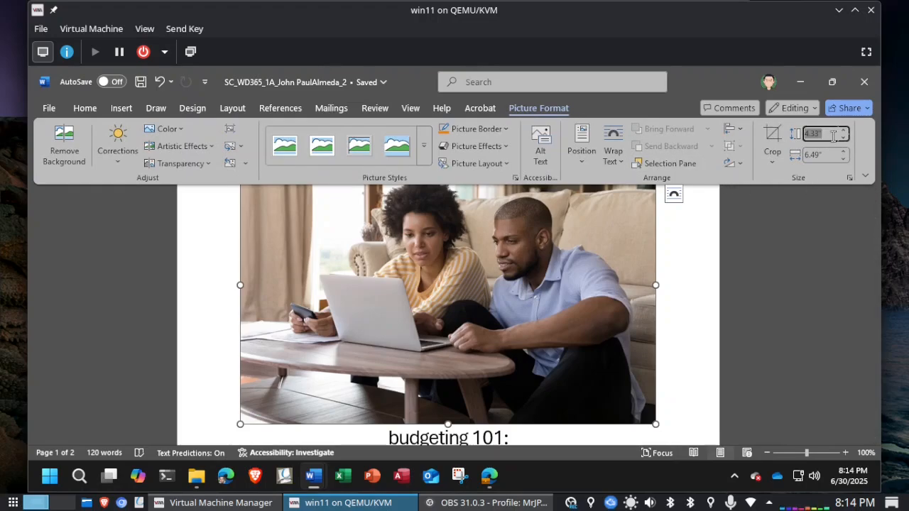
pyautogui.write('3')
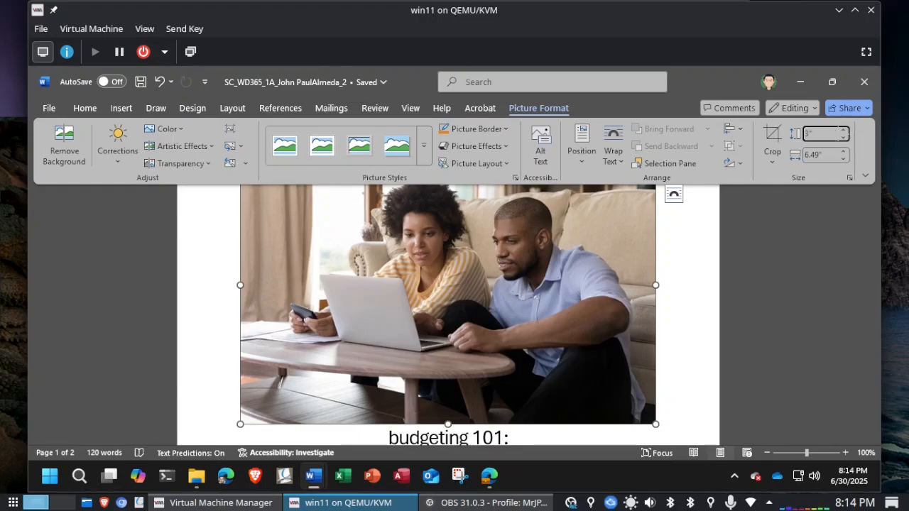
pyautogui.press('Escape')
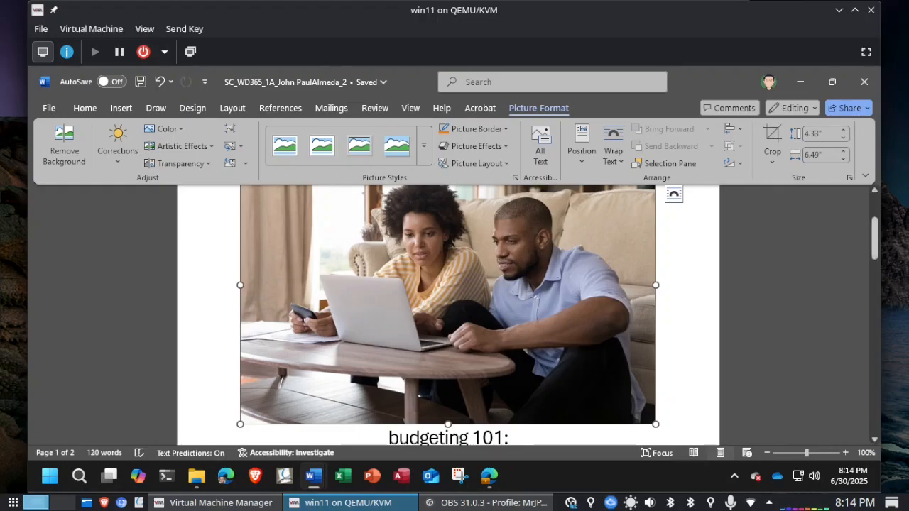
# Step: Resize the picture of the couple to a height of 3" and deselect it
pyautogui.click(844, 140)
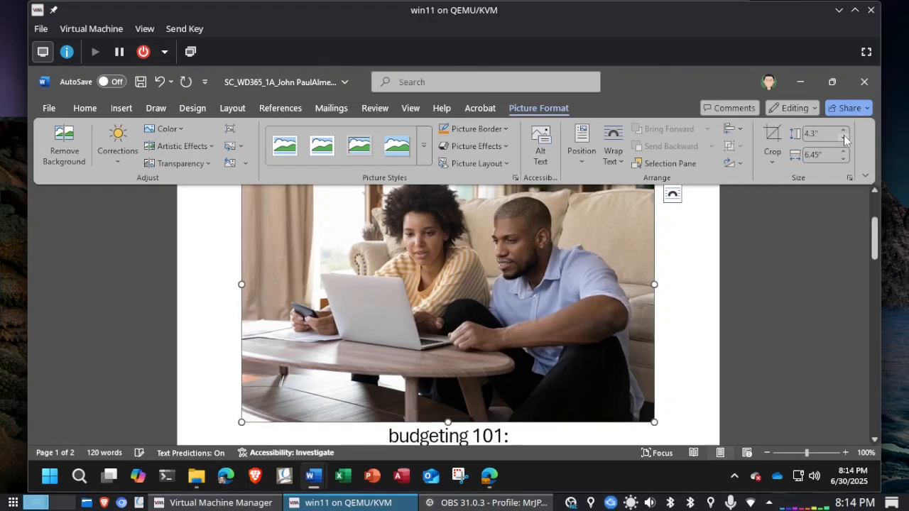
pyautogui.click(844, 140)
pyautogui.click(844, 140)
pyautogui.click(844, 140)
pyautogui.click(844, 139)
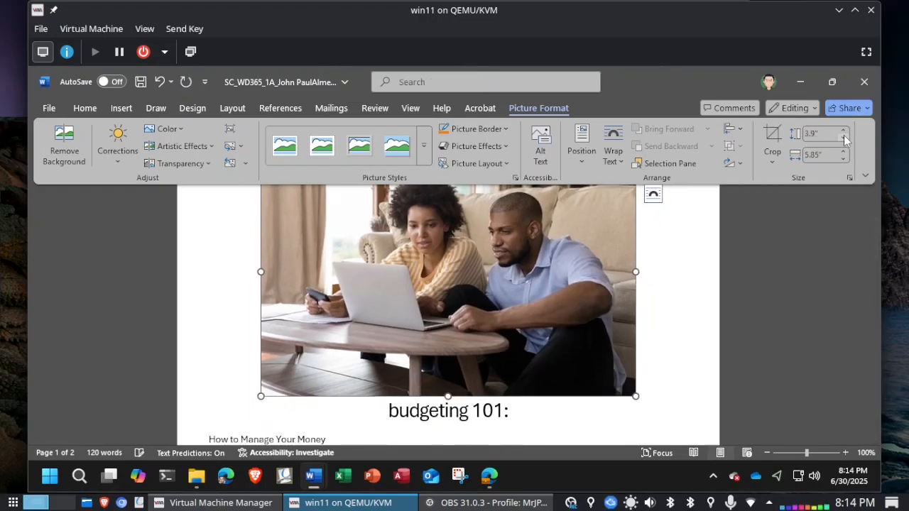
pyautogui.click(844, 140)
pyautogui.click(844, 139)
pyautogui.click(844, 140)
pyautogui.click(844, 140)
pyautogui.click(844, 140)
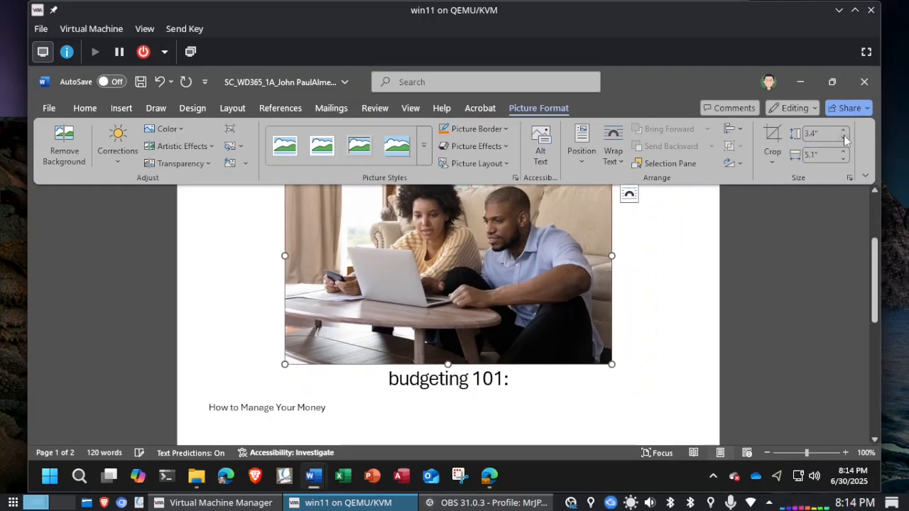
pyautogui.click(844, 140)
pyautogui.click(844, 140)
pyautogui.click(844, 140)
pyautogui.click(844, 140)
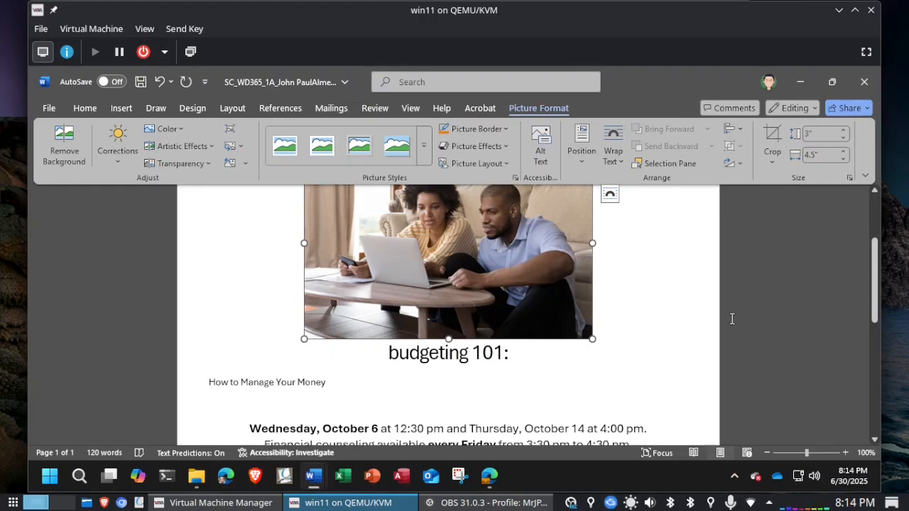
pyautogui.click(773, 321)
# Step: Apply the Simple Frame, Black picture style to the couple's picture as instructed in step 3b, and save the flyer
pyautogui.hotkey('alt', 'Tab')
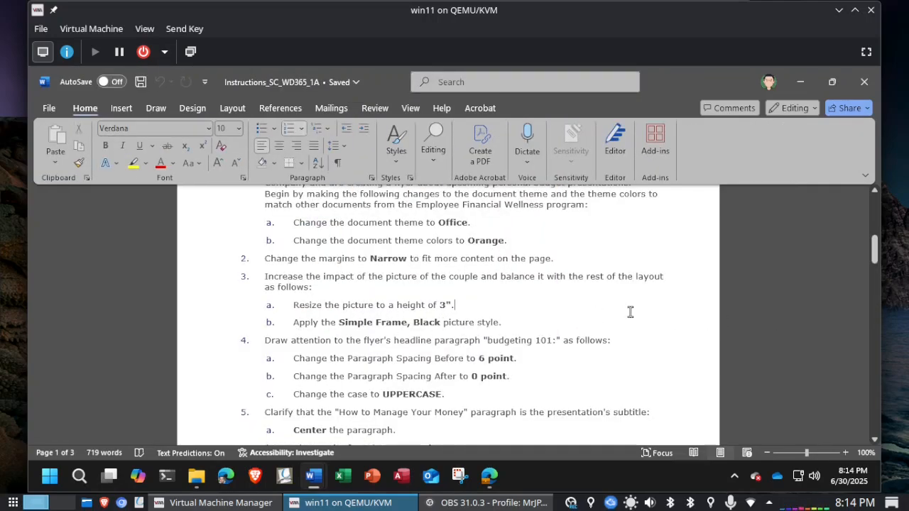
pyautogui.hotkey('alt', 'Tab')
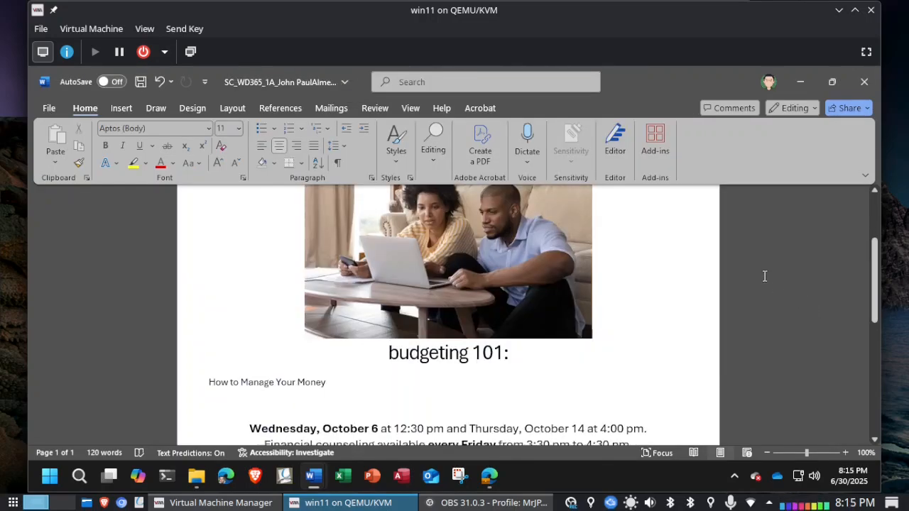
pyautogui.click(531, 262)
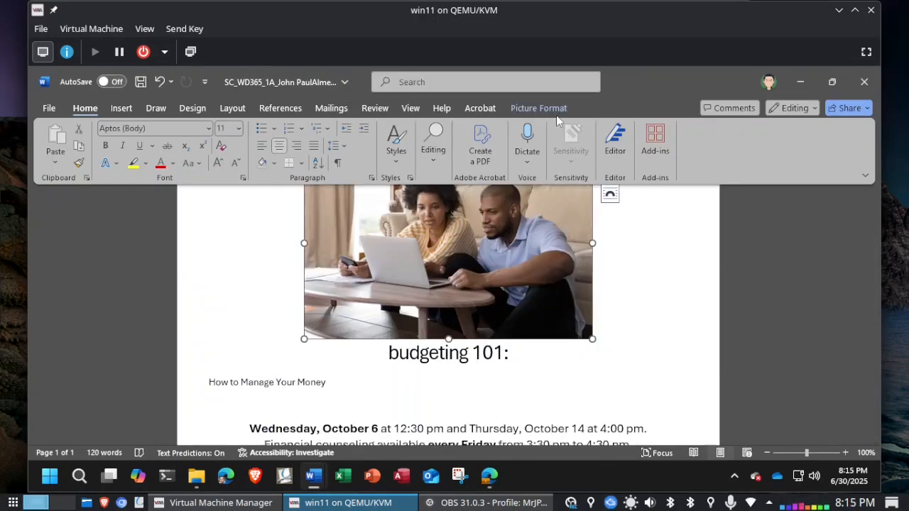
pyautogui.click(556, 116)
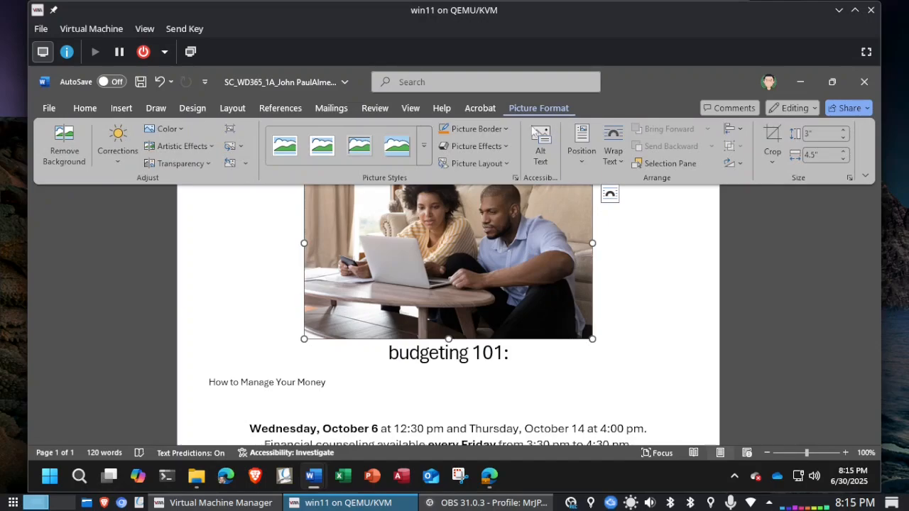
pyautogui.click(424, 154)
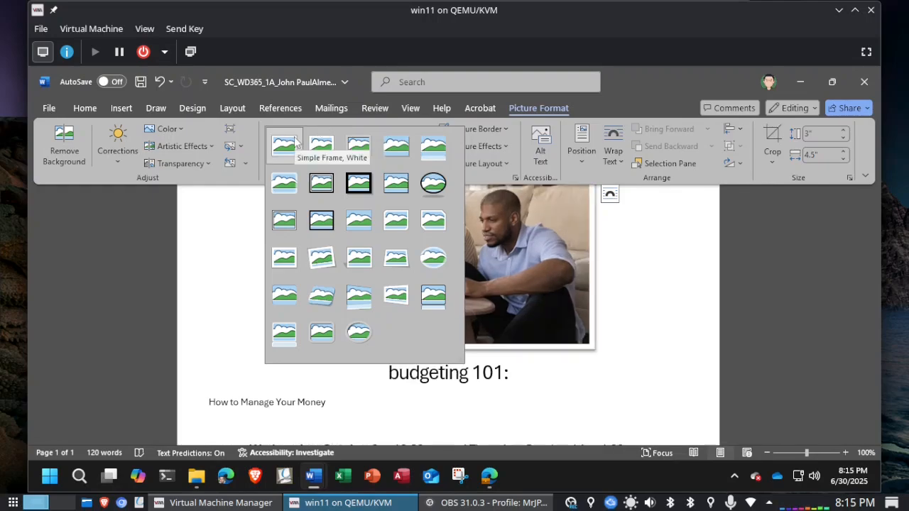
pyautogui.click(404, 186)
pyautogui.click(653, 252)
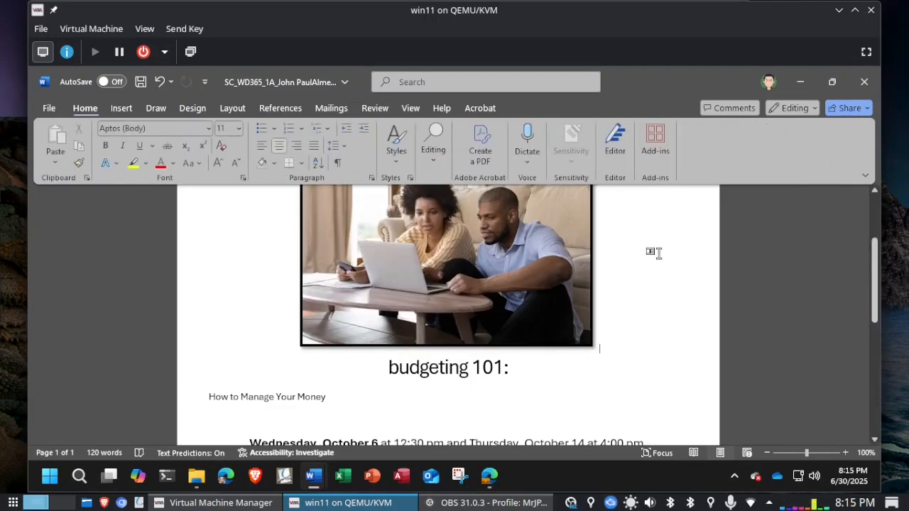
pyautogui.click(141, 82)
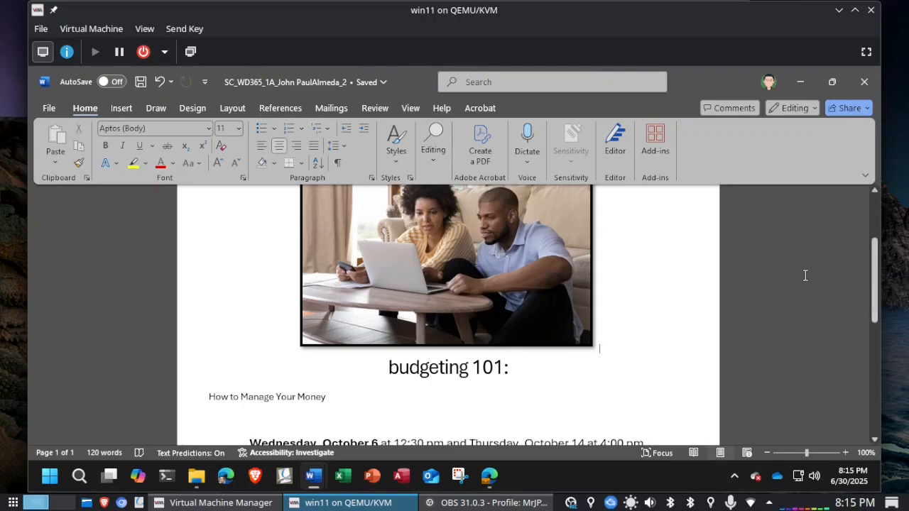
# Step: Read step 4 about the "budgeting 101:" headline in the instructions document and return to the flyer
pyautogui.hotkey('alt', 'Tab')
pyautogui.scroll(-2, 817, 281)
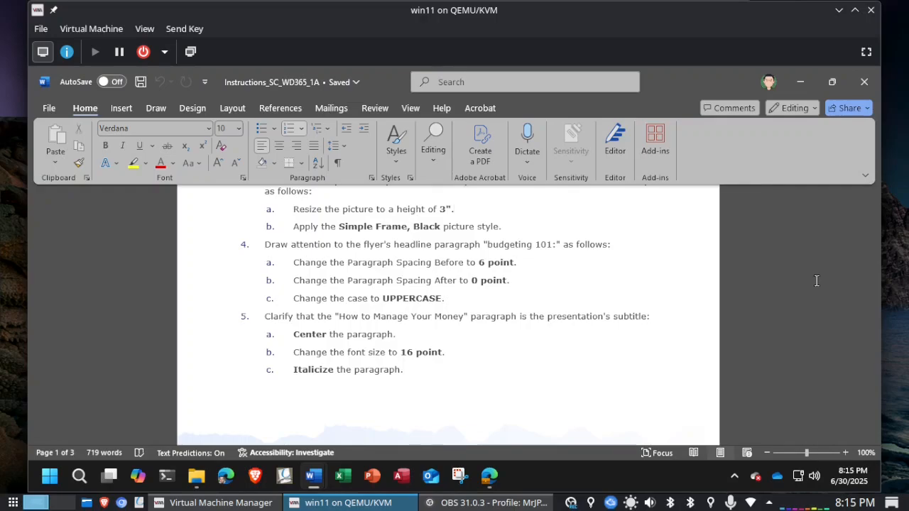
pyautogui.hotkey('alt', 'Tab')
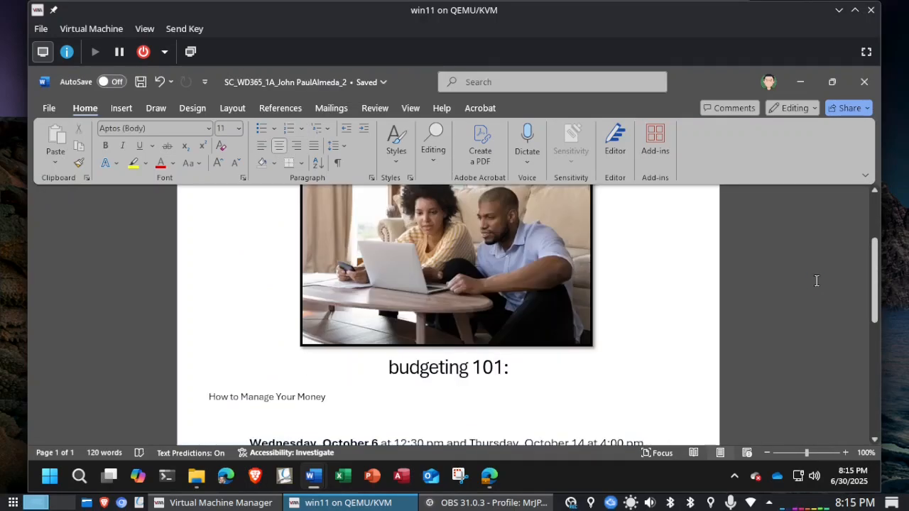
# Step: Practise selecting the "budgeting 101:" headline line and its single word "budgeting", placing the cursor in the headline and subtitle in between
pyautogui.click(185, 375)
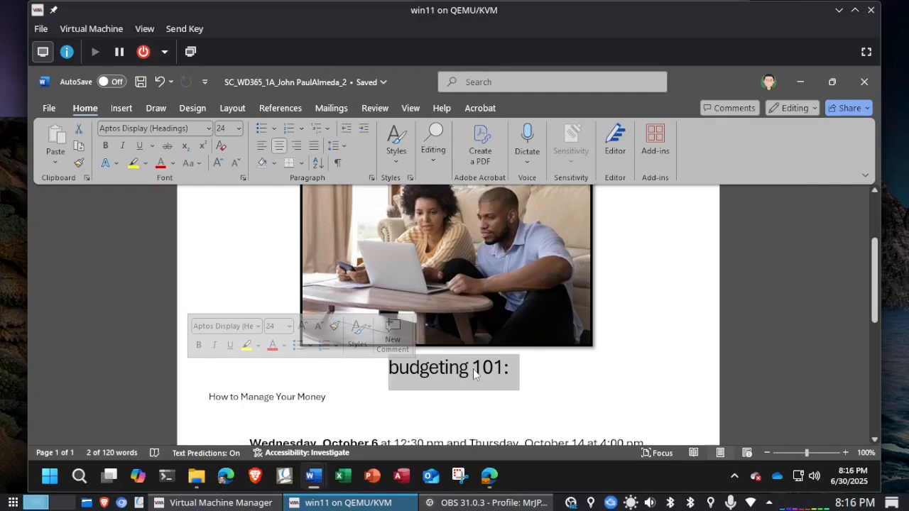
pyautogui.click(537, 376)
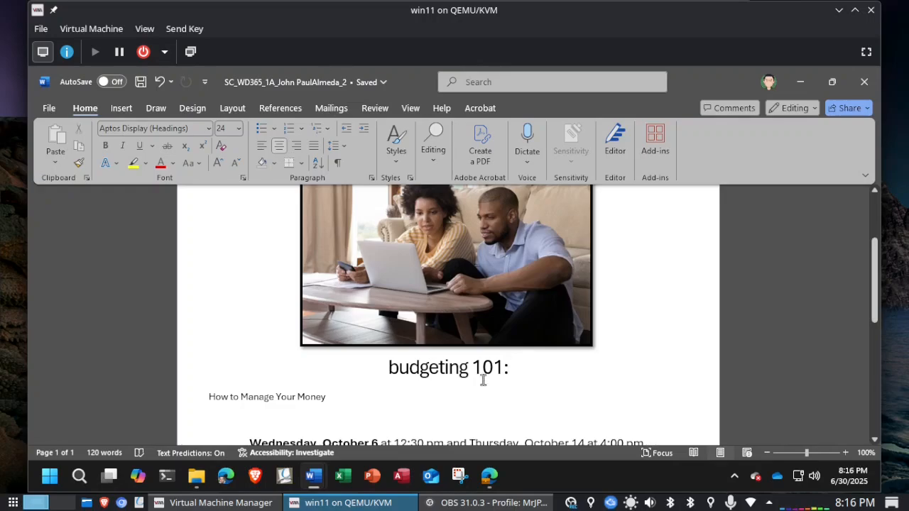
pyautogui.click(340, 399)
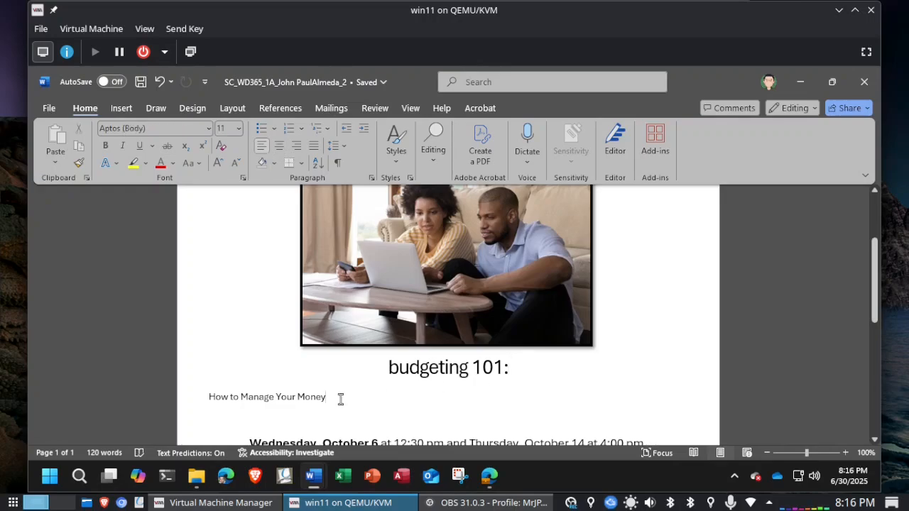
pyautogui.click(518, 367)
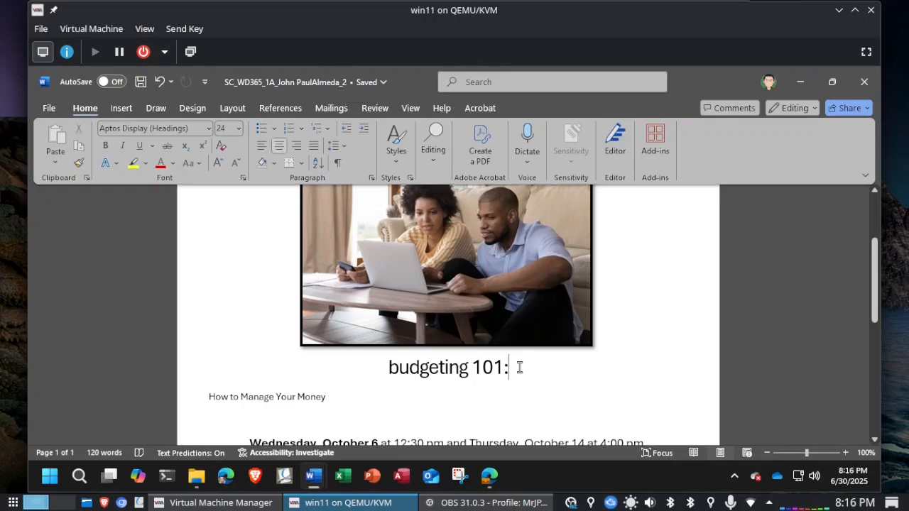
pyautogui.click(351, 395)
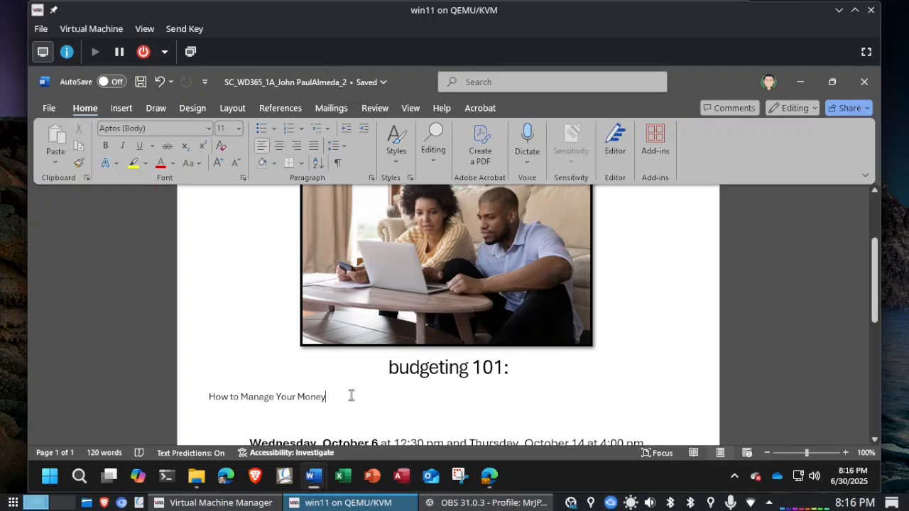
pyautogui.click(525, 377)
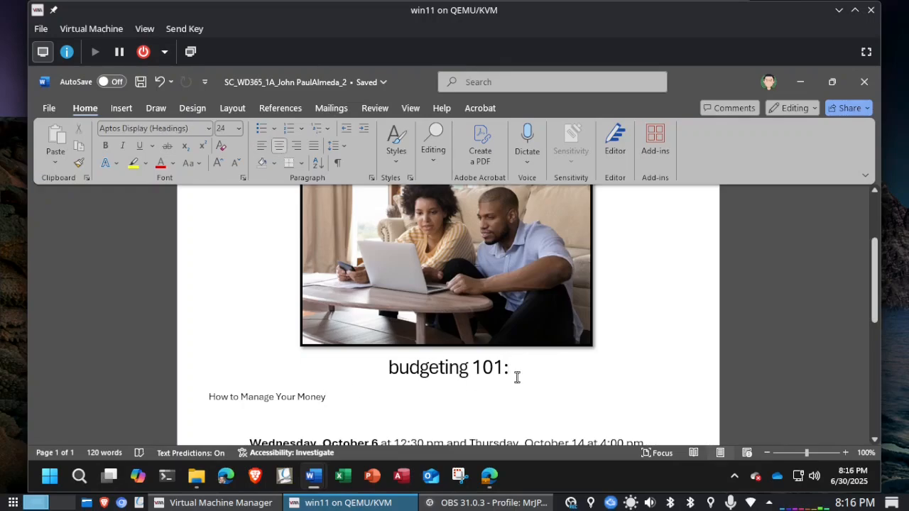
pyautogui.doubleClick(429, 371)
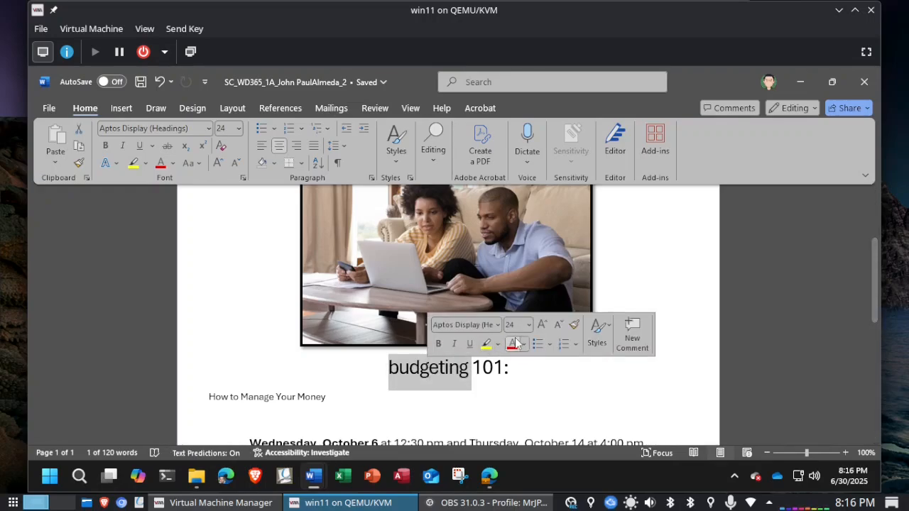
# Step: Practise selecting the word "explain" and its whole paragraph beginning "The presentations explain", and clear the selection
pyautogui.scroll(-5, 530, 386)
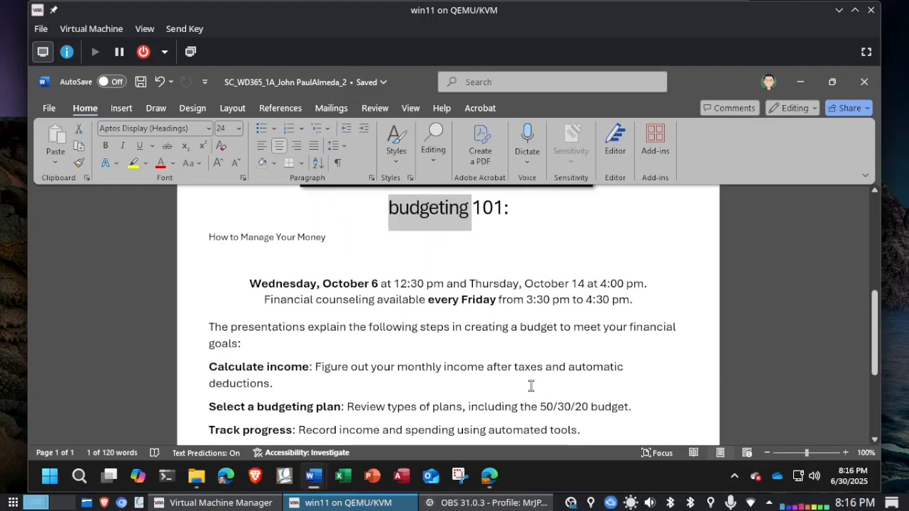
pyautogui.doubleClick(323, 328)
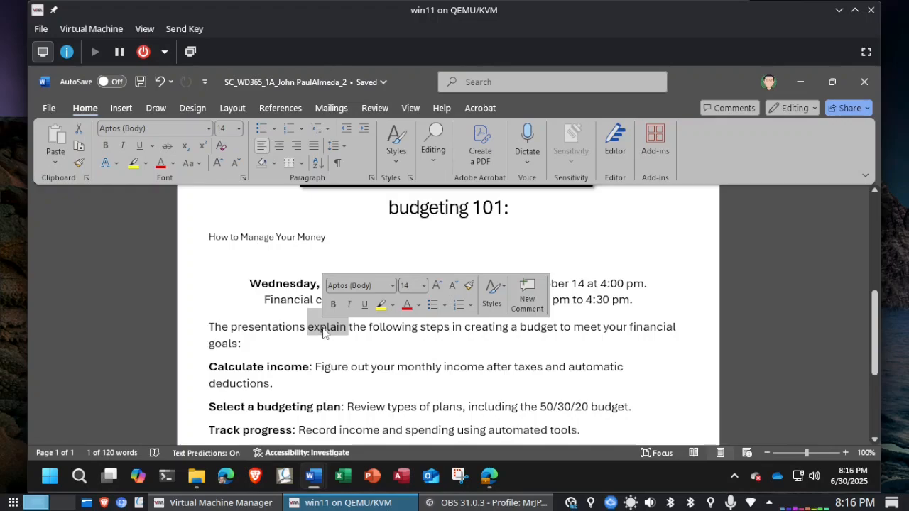
pyautogui.tripleClick(323, 330)
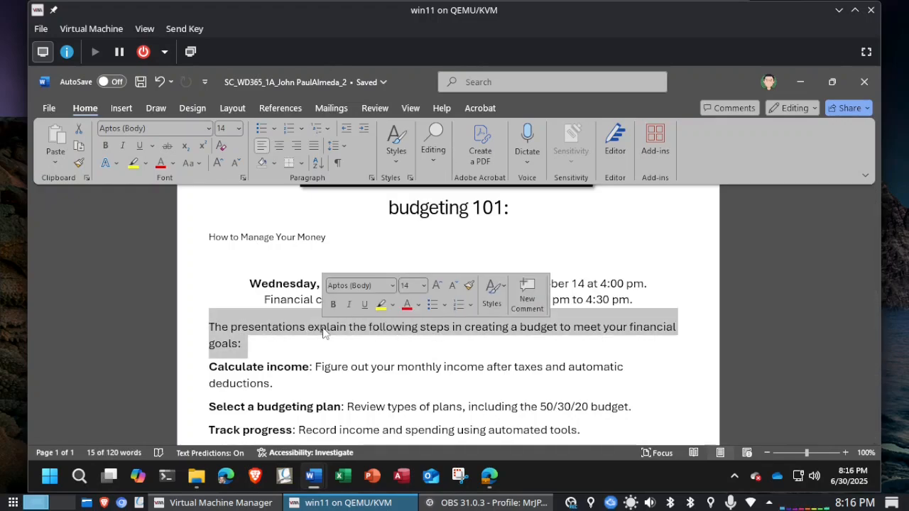
pyautogui.click(513, 245)
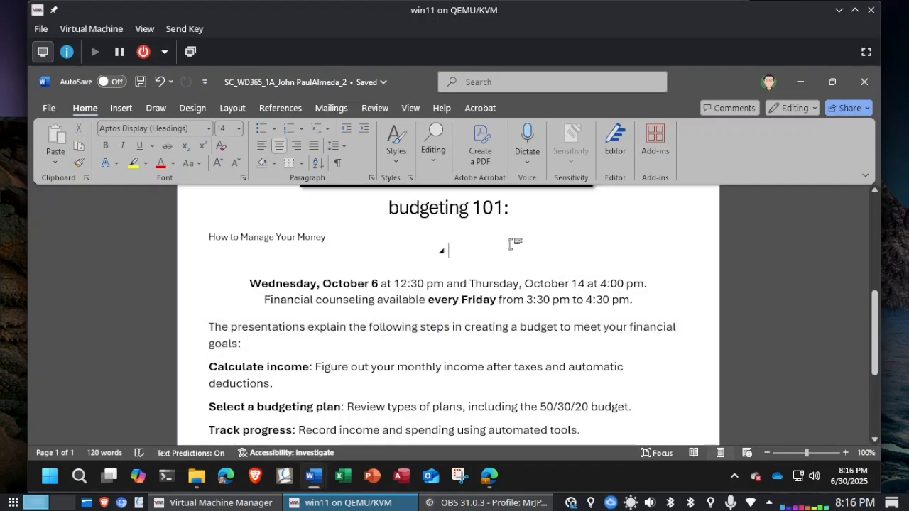
# Step: Practise selecting the "Wednesday, October 6" line and extending the selection to the "Financial counseling available" line
pyautogui.click(349, 209)
pyautogui.click(186, 244)
pyautogui.click(187, 286)
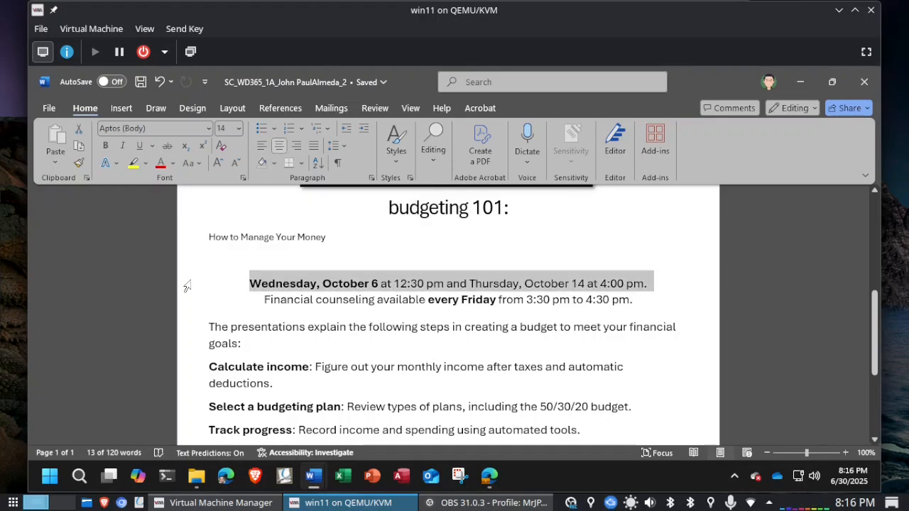
pyautogui.moveTo(187, 286)
pyautogui.mouseDown()
pyautogui.moveTo(185, 402)
pyautogui.moveTo(185, 304)
pyautogui.mouseUp()
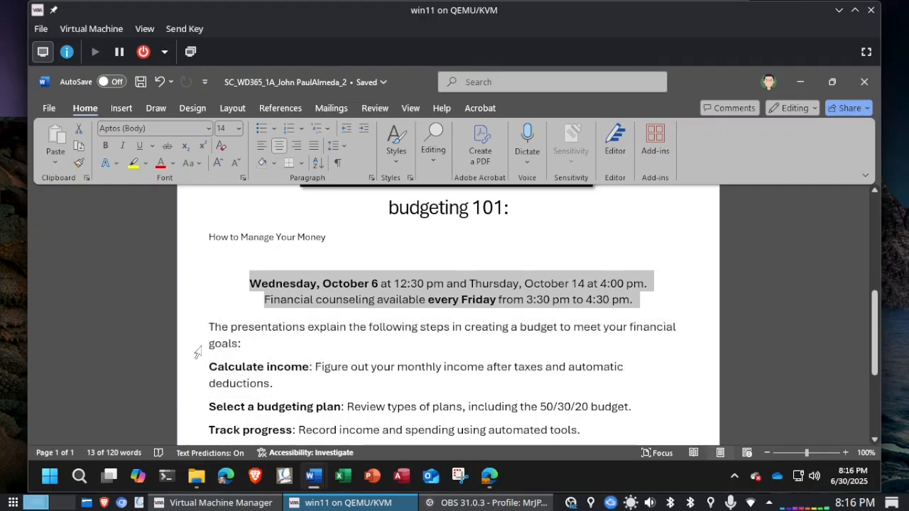
pyautogui.moveTo(198, 353); pyautogui.dragTo(187, 305)
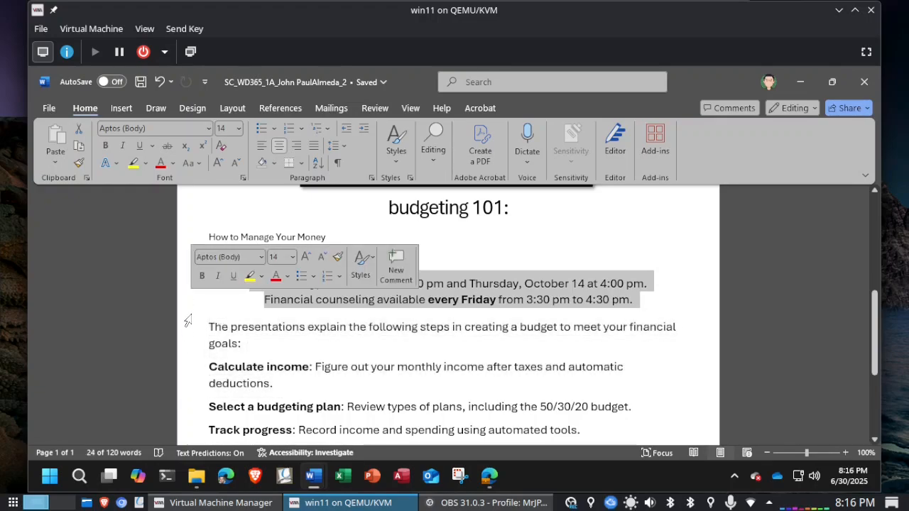
# Step: Practise selecting the first line of "The presentations explain", its whole paragraph and the entire flyer, and clear the selection
pyautogui.click(185, 331)
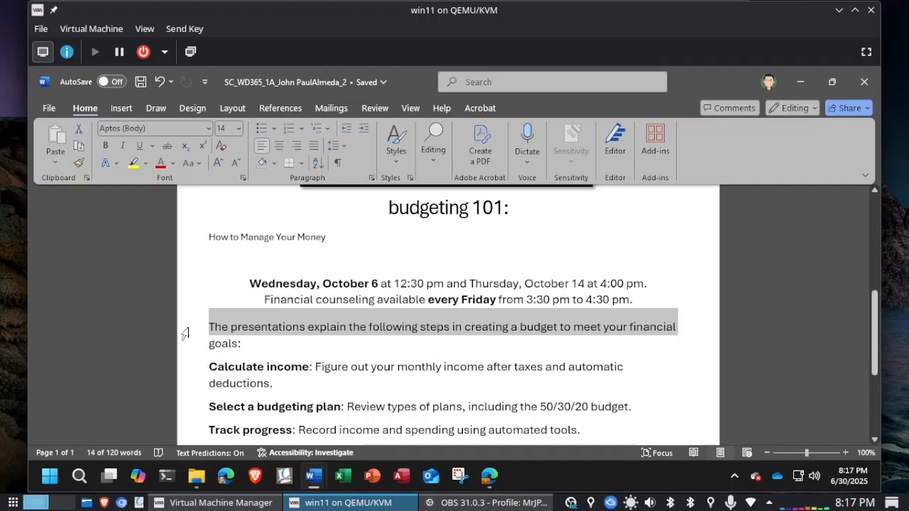
pyautogui.doubleClick(185, 334)
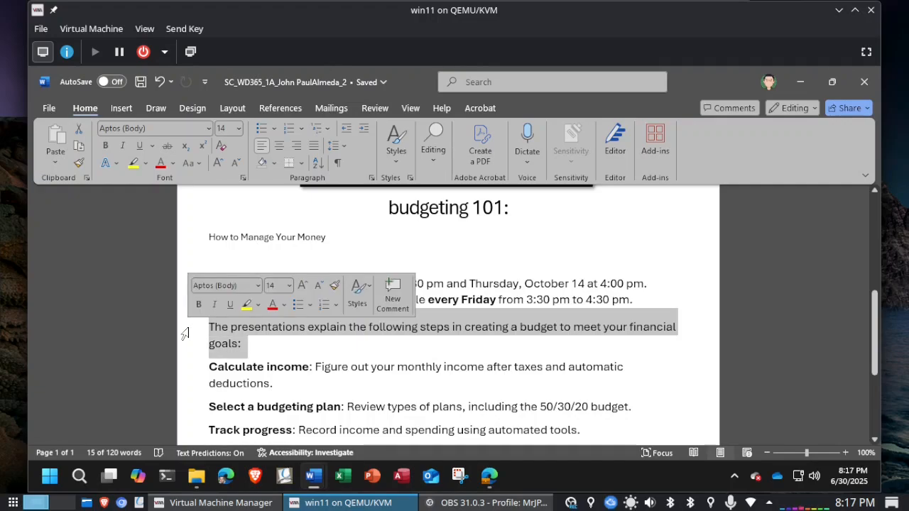
pyautogui.tripleClick(185, 334)
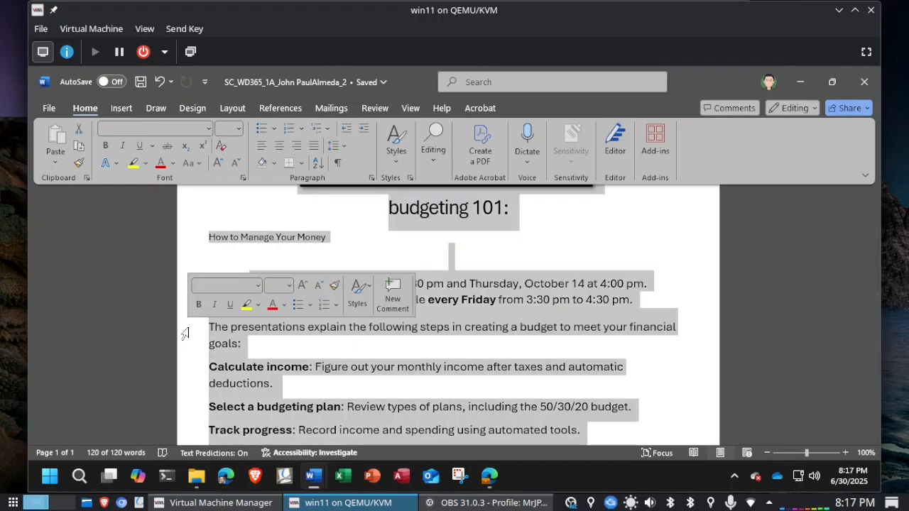
pyautogui.click(184, 333)
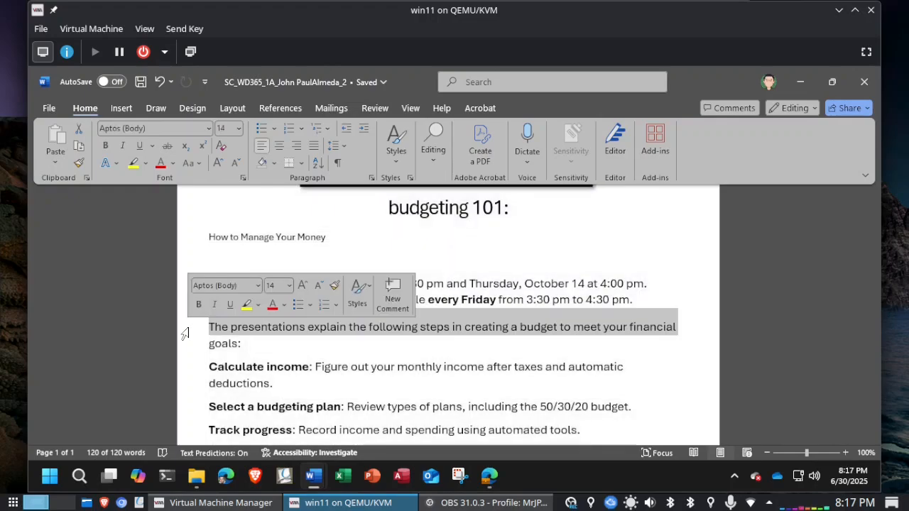
pyautogui.click(352, 237)
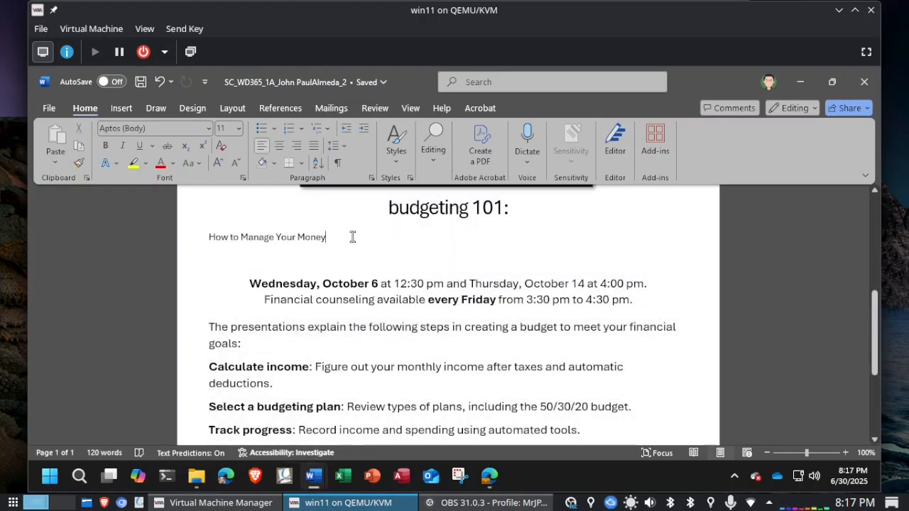
# Step: Review the Select commands available for editing the flyer and close them without choosing any
pyautogui.click(436, 164)
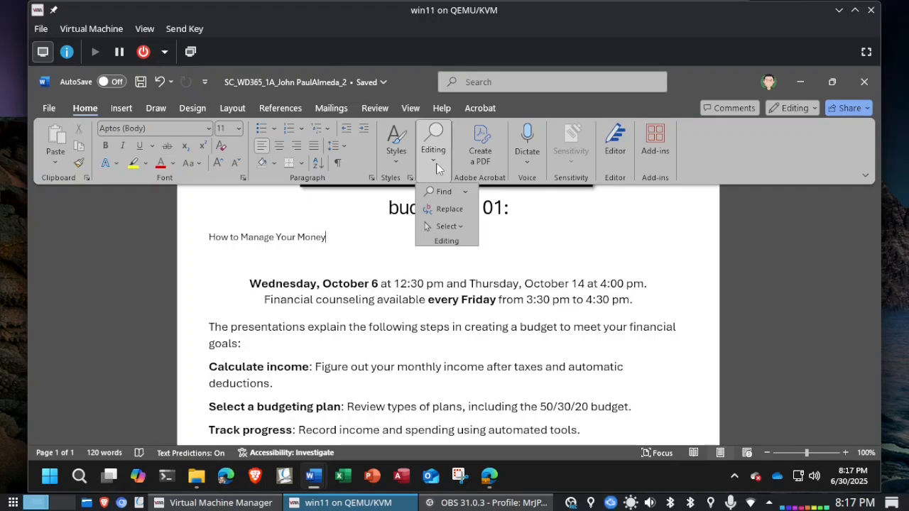
pyautogui.click(457, 226)
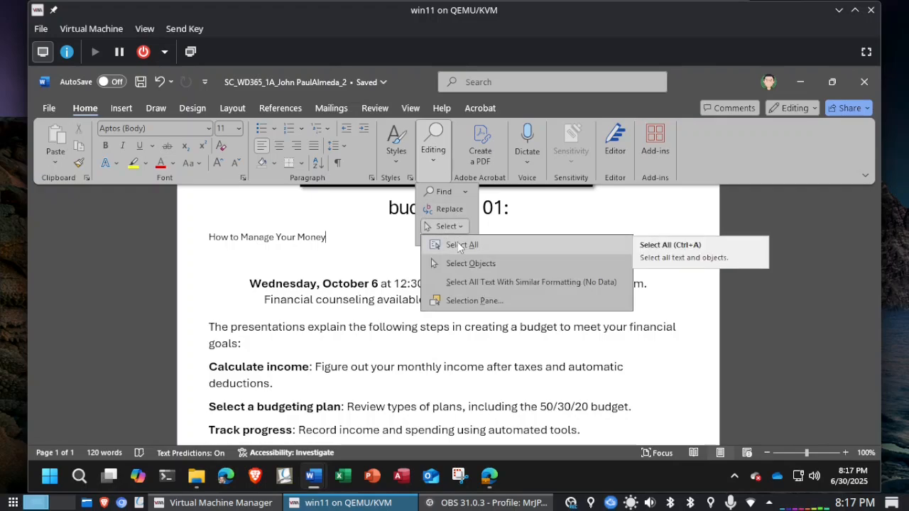
pyautogui.click(359, 206)
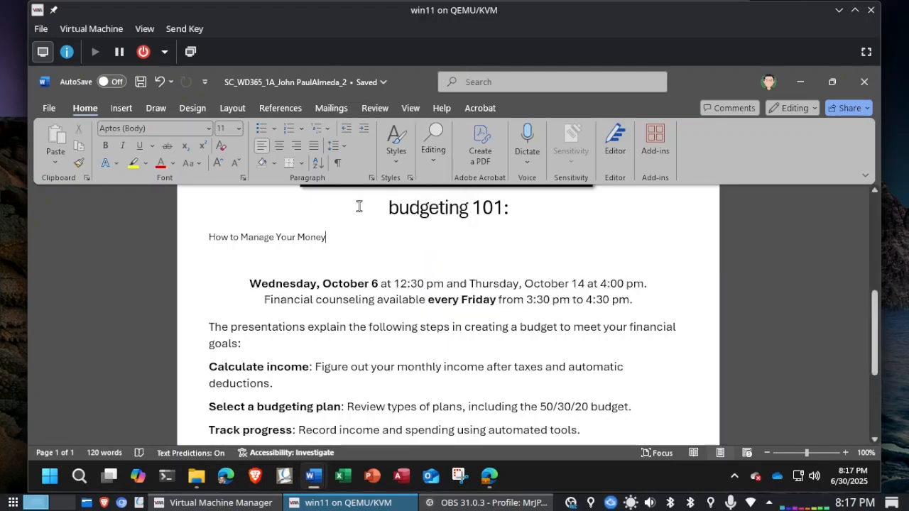
# Step: Set the paragraph spacing of the "budgeting 101:" headline to 6 pt before and 0 pt after
pyautogui.click(424, 206)
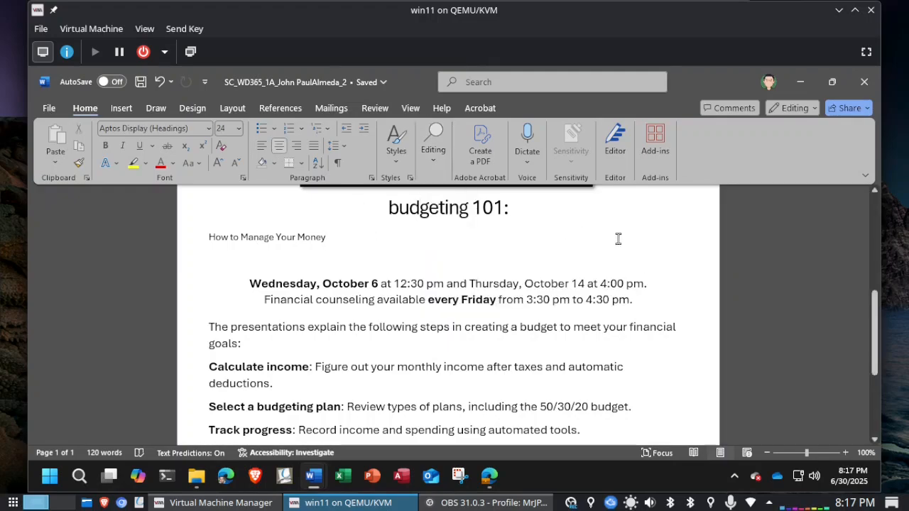
pyautogui.hotkey('alt', 'Tab')
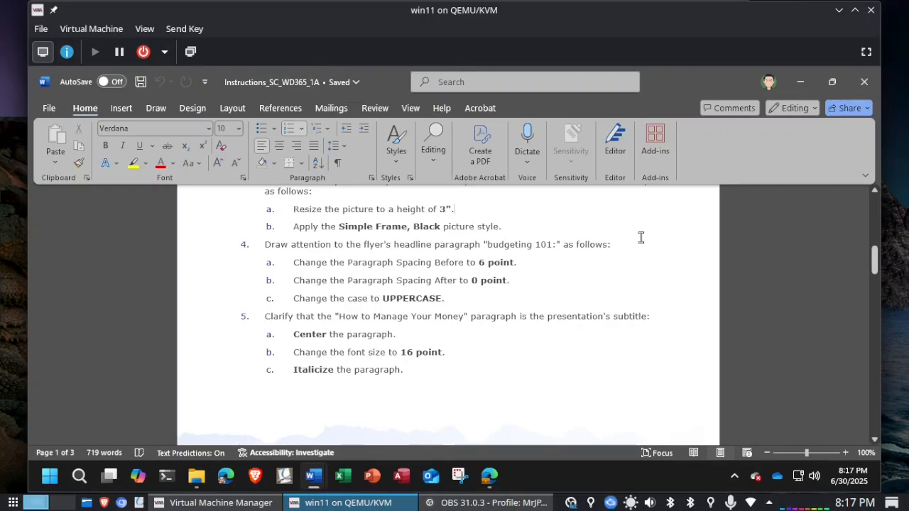
pyautogui.hotkey('alt', 'Tab')
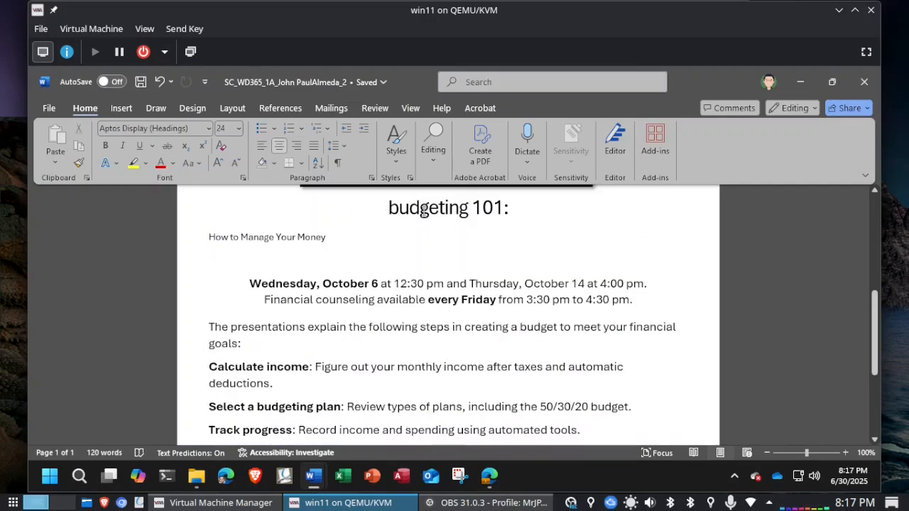
pyautogui.doubleClick(423, 211)
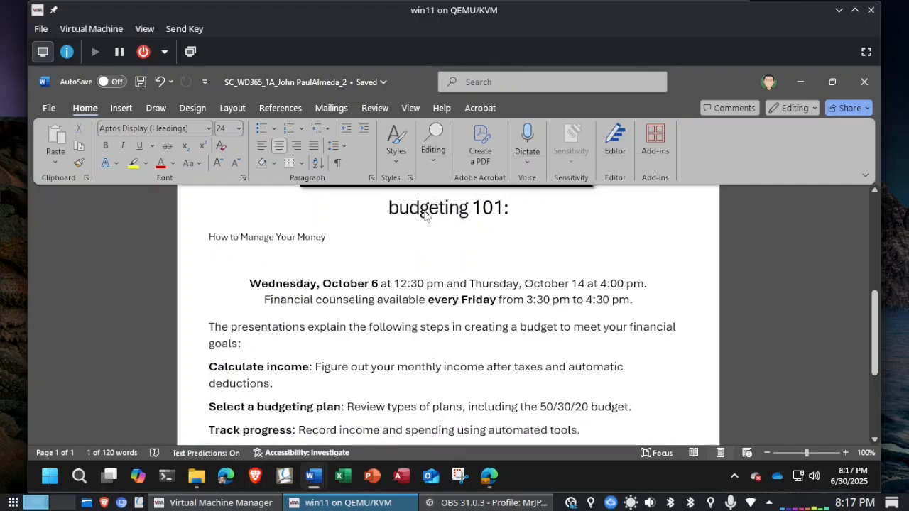
pyautogui.tripleClick(425, 213)
pyautogui.hotkey('alt', 'Tab')
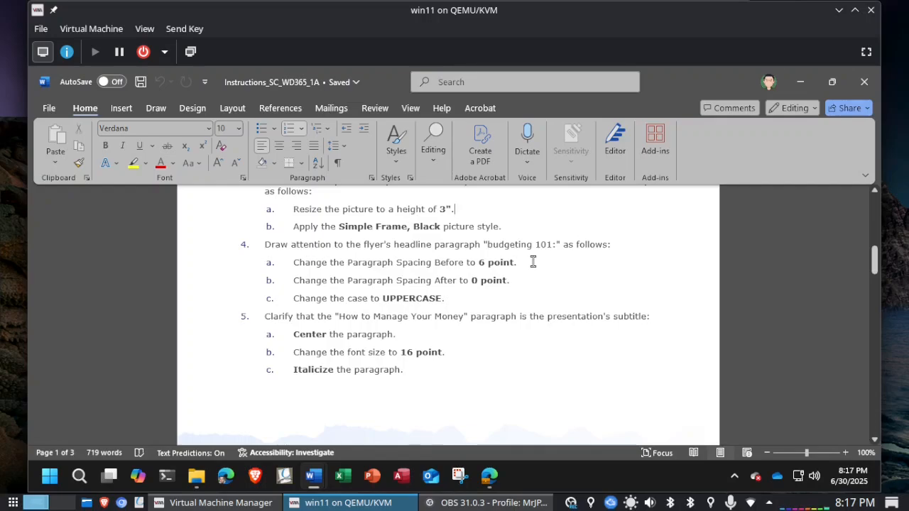
pyautogui.hotkey('alt', 'Tab')
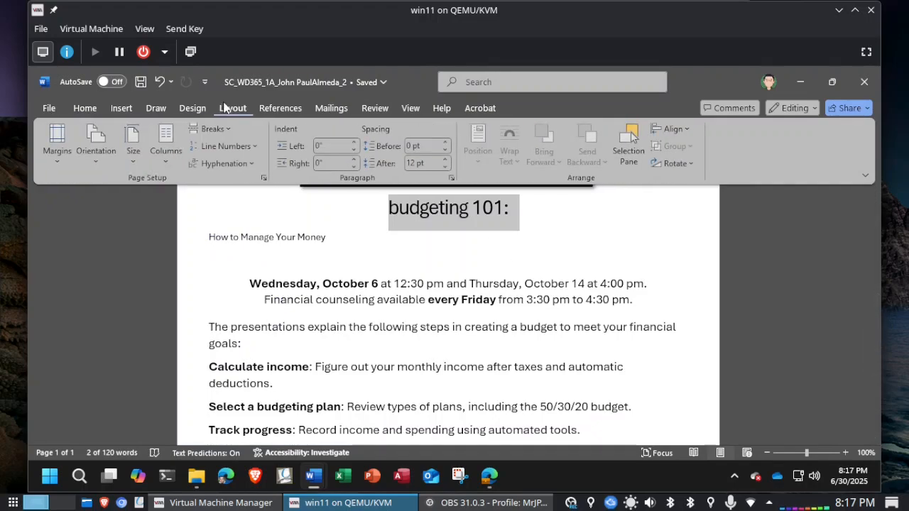
pyautogui.click(448, 141)
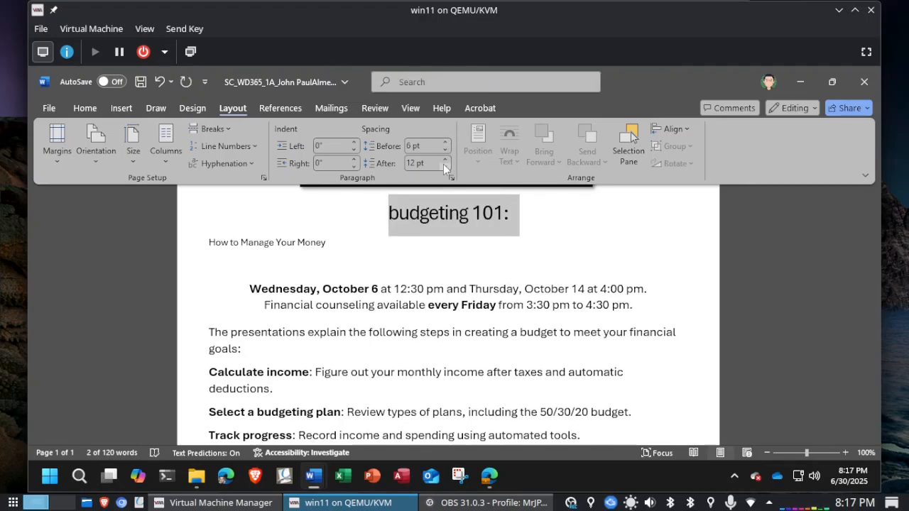
pyautogui.click(445, 166)
pyautogui.click(445, 166)
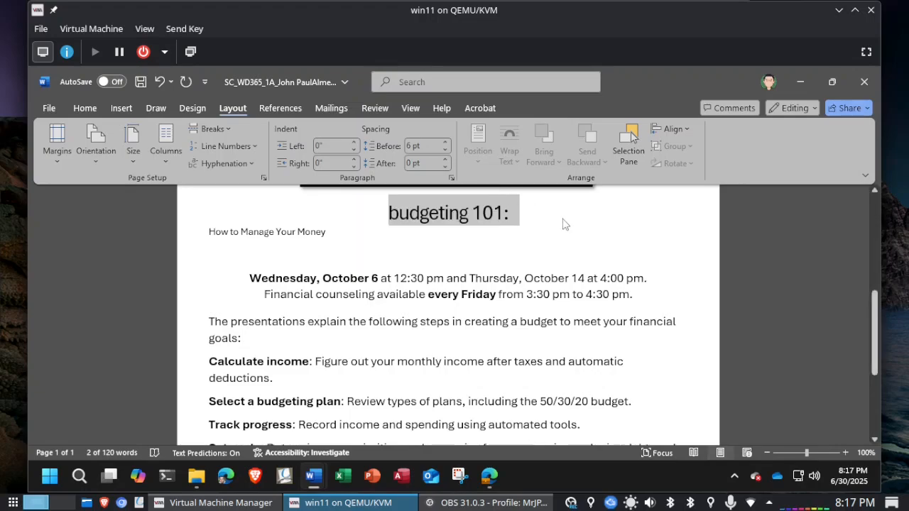
# Step: Change the case of the "budgeting 101:" headline to UPPERCASE and save the flyer
pyautogui.hotkey('alt', 'Tab')
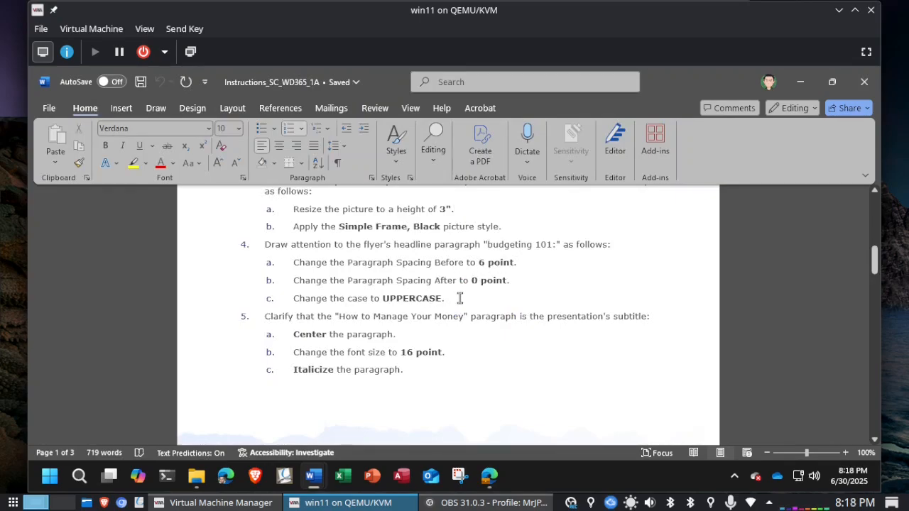
pyautogui.hotkey('alt', 'Tab')
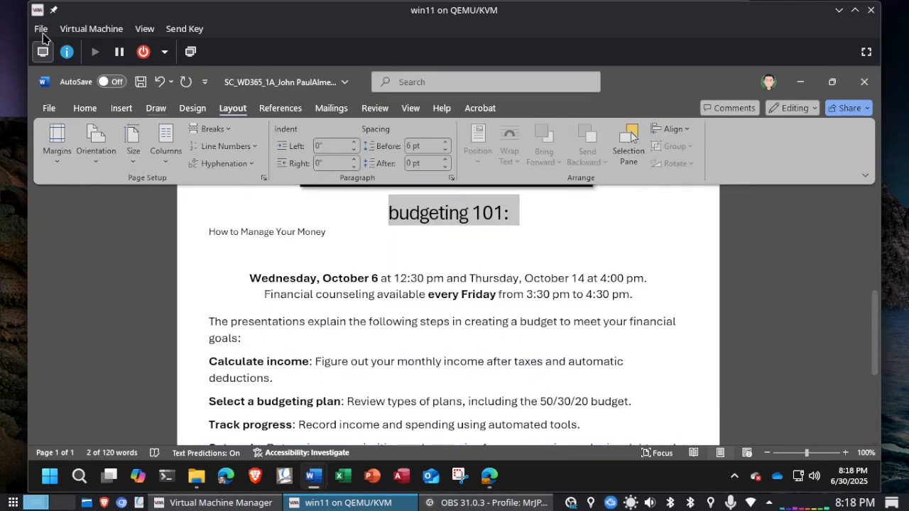
pyautogui.click(82, 110)
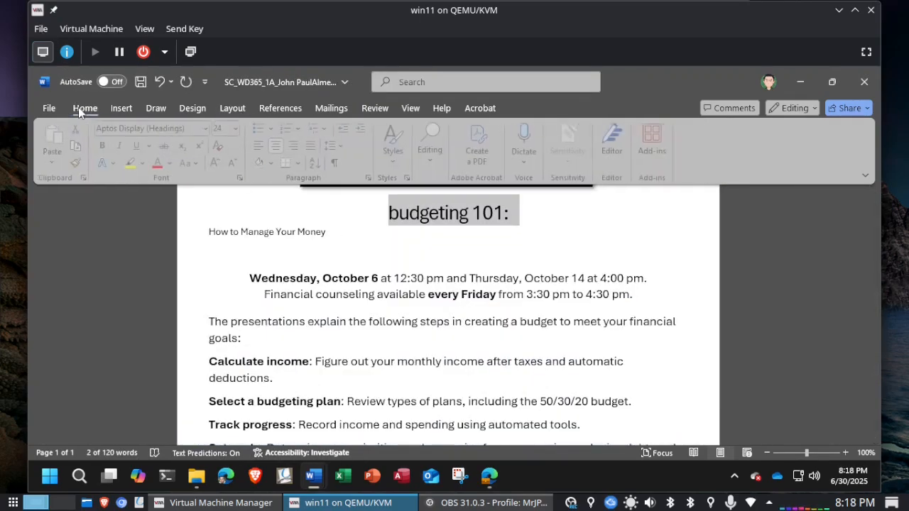
pyautogui.click(195, 163)
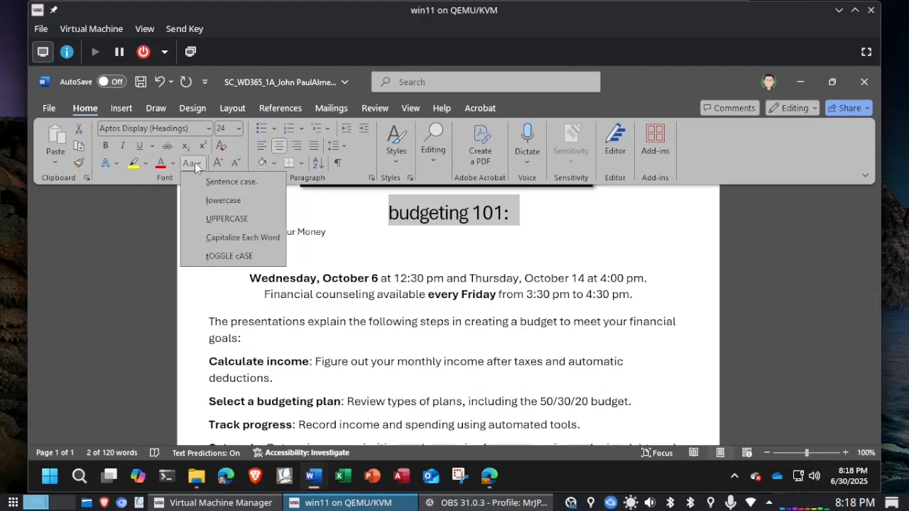
pyautogui.click(210, 221)
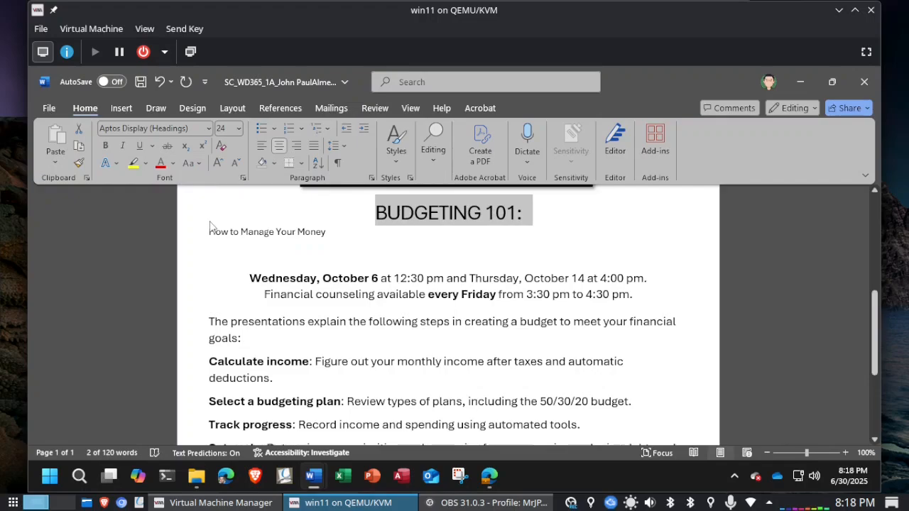
pyautogui.click(140, 81)
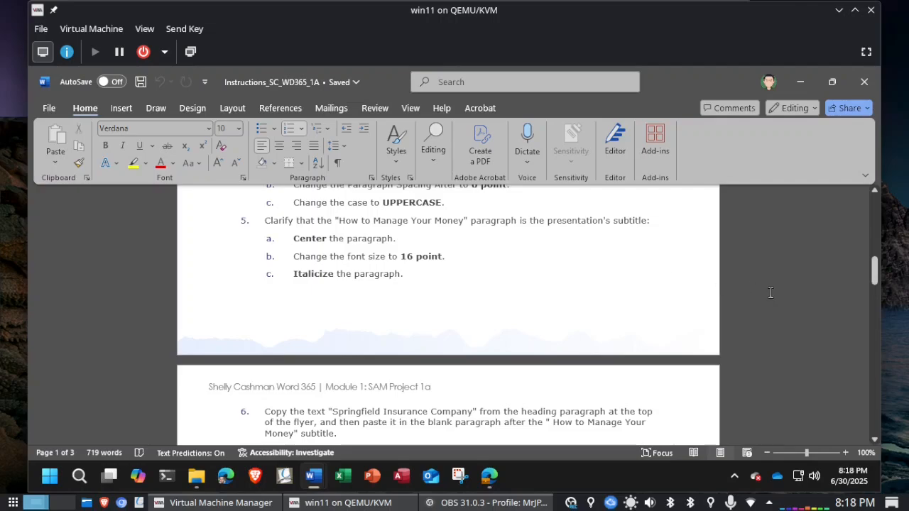
# Step: Center the "How to Manage Your Money" subtitle paragraph in the flyer
pyautogui.hotkey('alt', 'Tab')
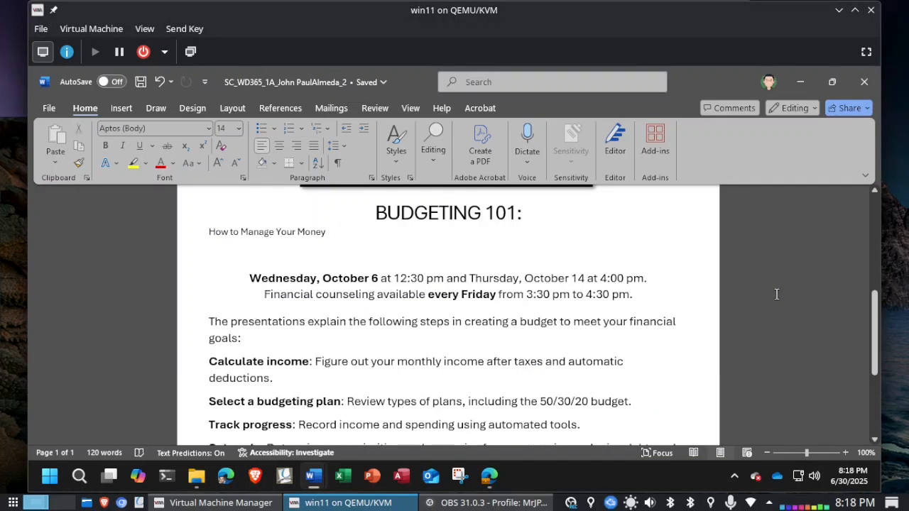
pyautogui.click(184, 241)
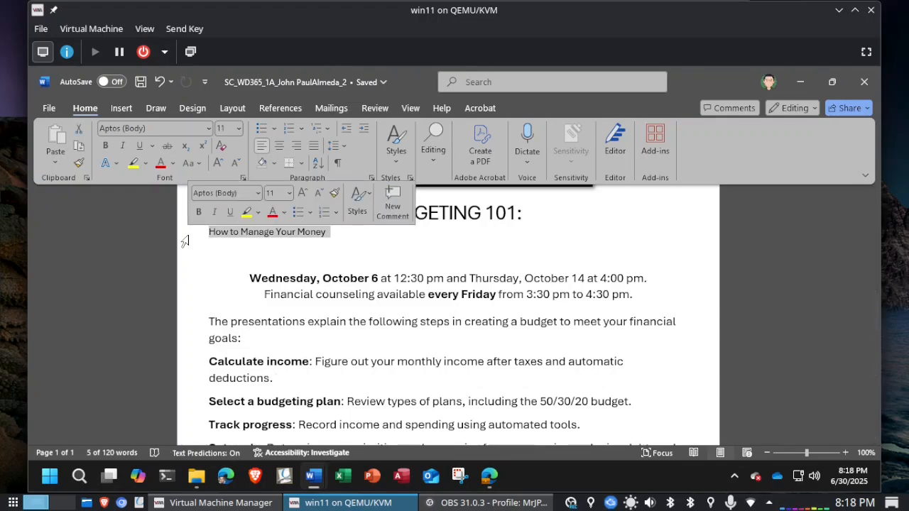
pyautogui.hotkey('alt', 'Tab')
pyautogui.hotkey('alt', 'Tab')
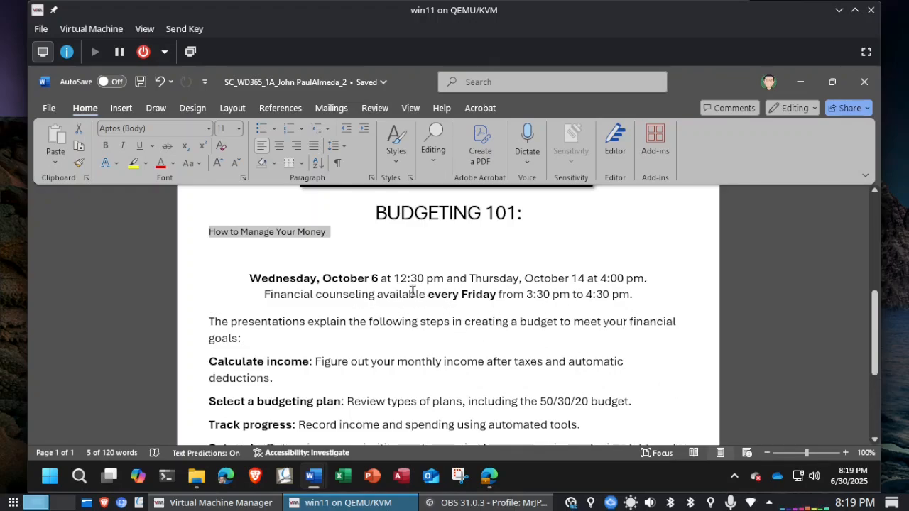
pyautogui.click(278, 148)
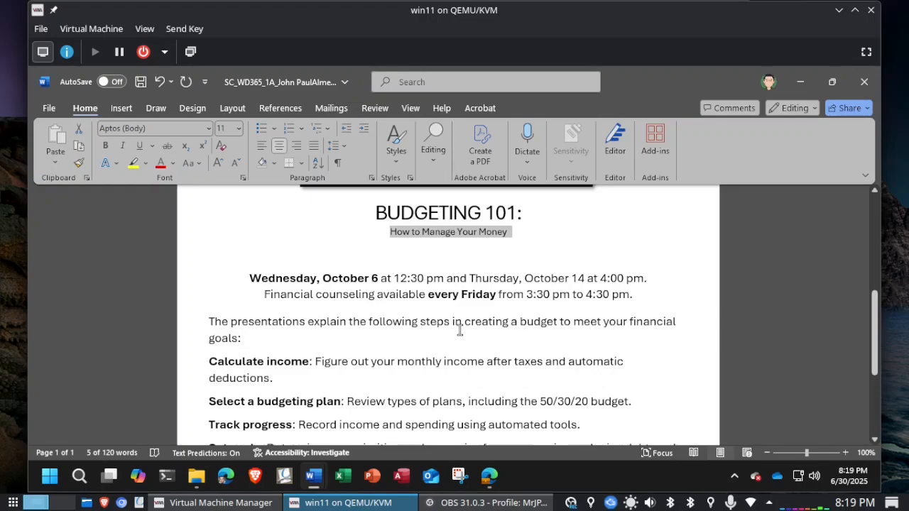
# Step: Set the font size of the "How to Manage Your Money" subtitle to 16 point
pyautogui.hotkey('alt', 'Tab')
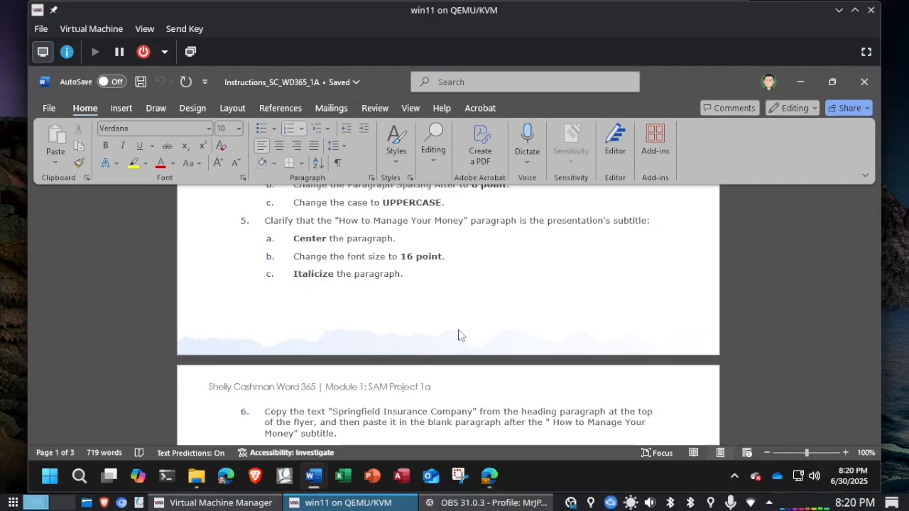
pyautogui.hotkey('alt', 'Tab')
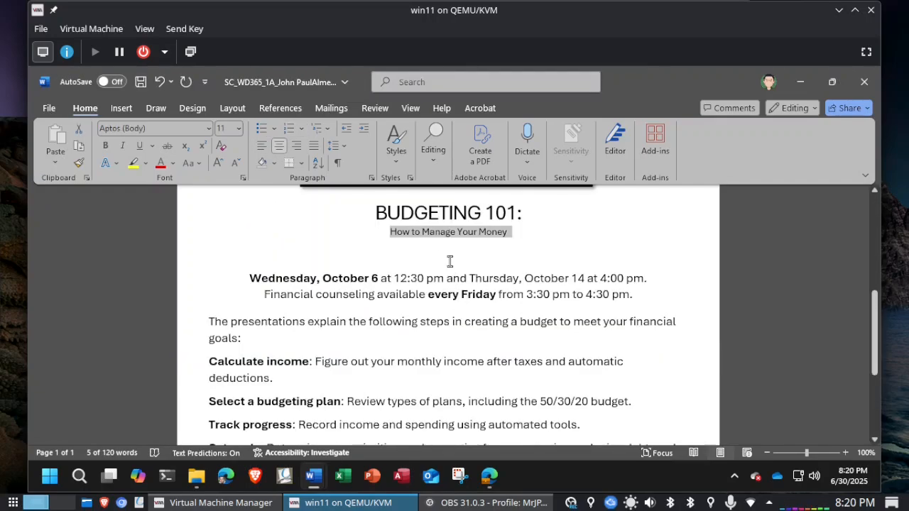
pyautogui.tripleClick(438, 234)
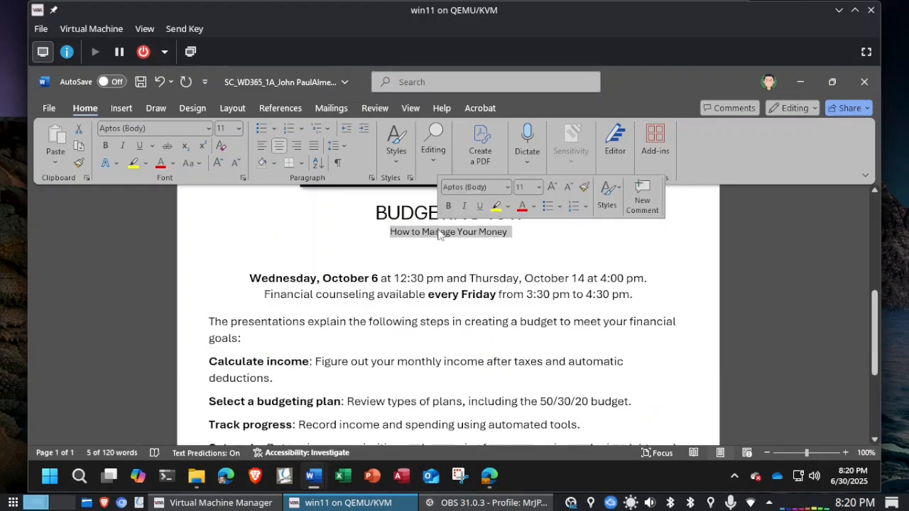
pyautogui.click(539, 187)
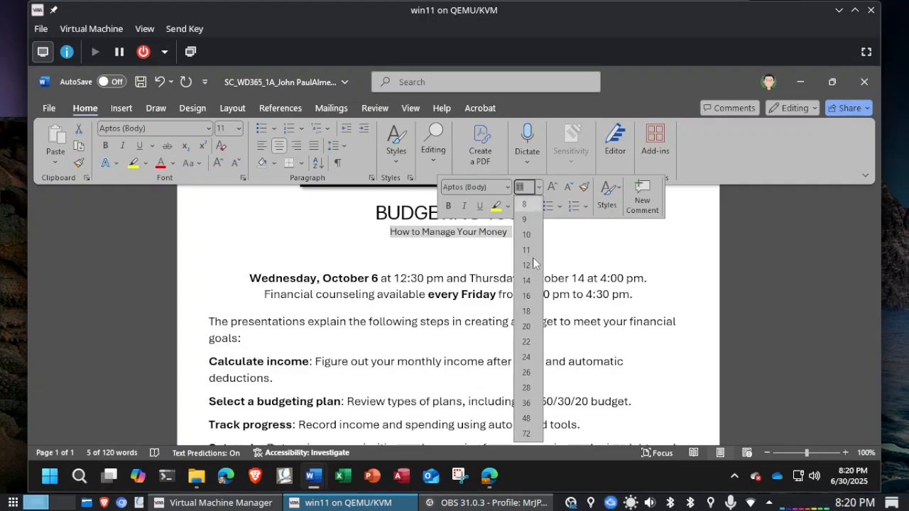
pyautogui.click(527, 298)
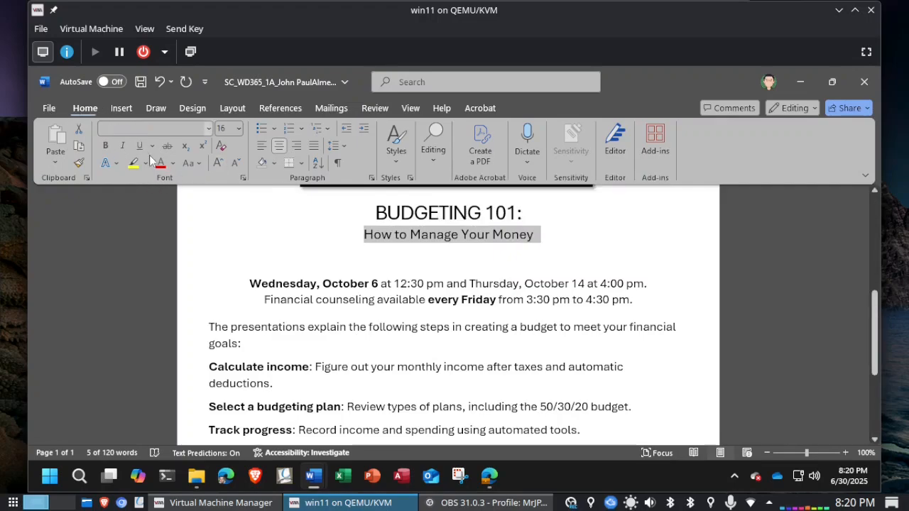
pyautogui.click(229, 129)
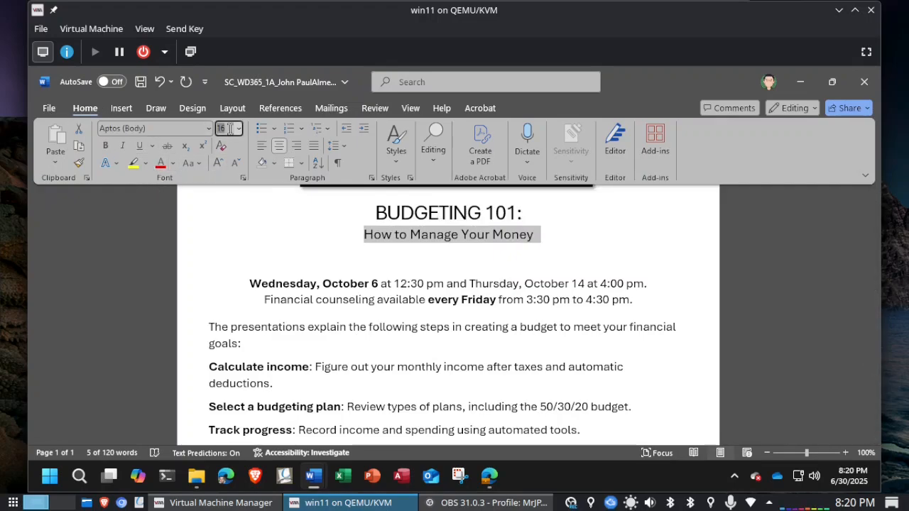
pyautogui.write('16')
pyautogui.press('Return')
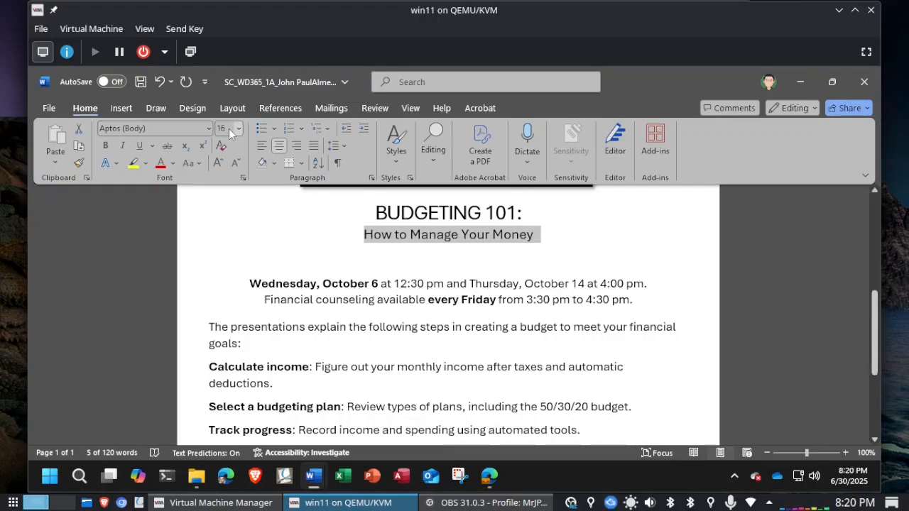
# Step: Italicize the "How to Manage Your Money" subtitle paragraph
pyautogui.hotkey('alt', 'Tab')
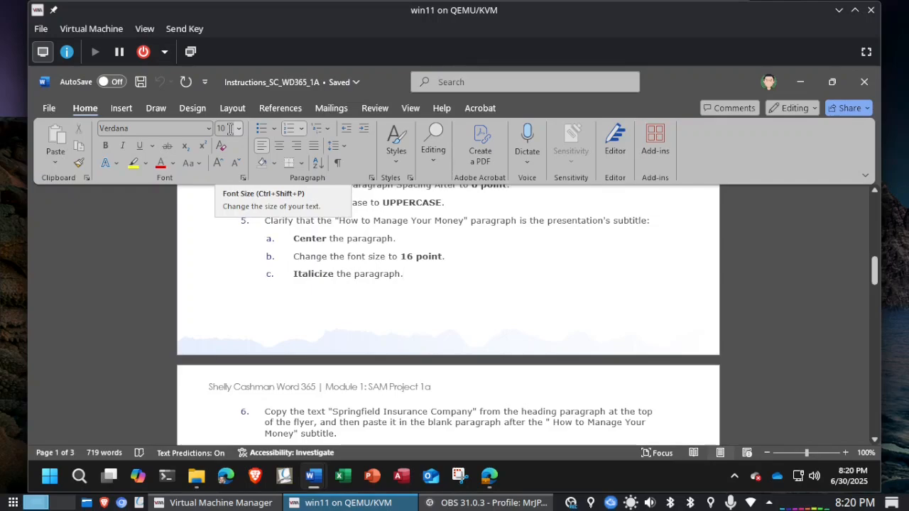
pyautogui.hotkey('alt', 'Tab')
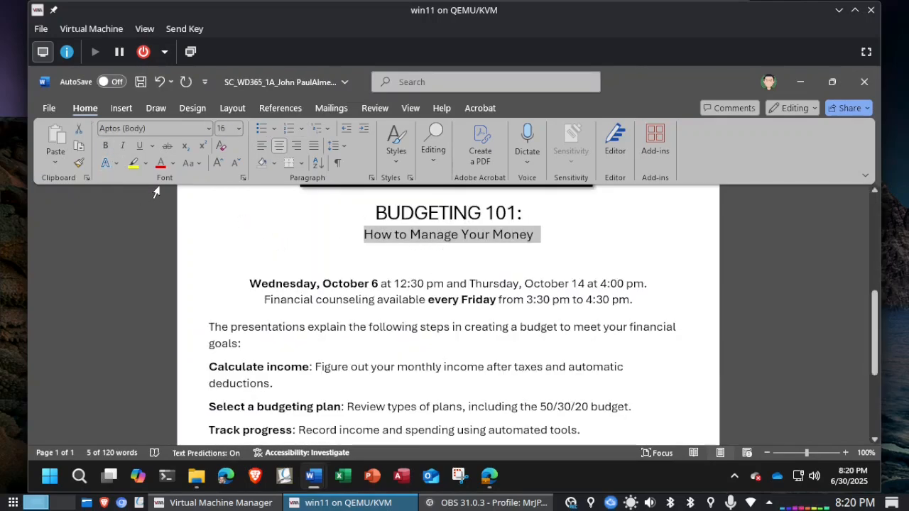
pyautogui.click(123, 147)
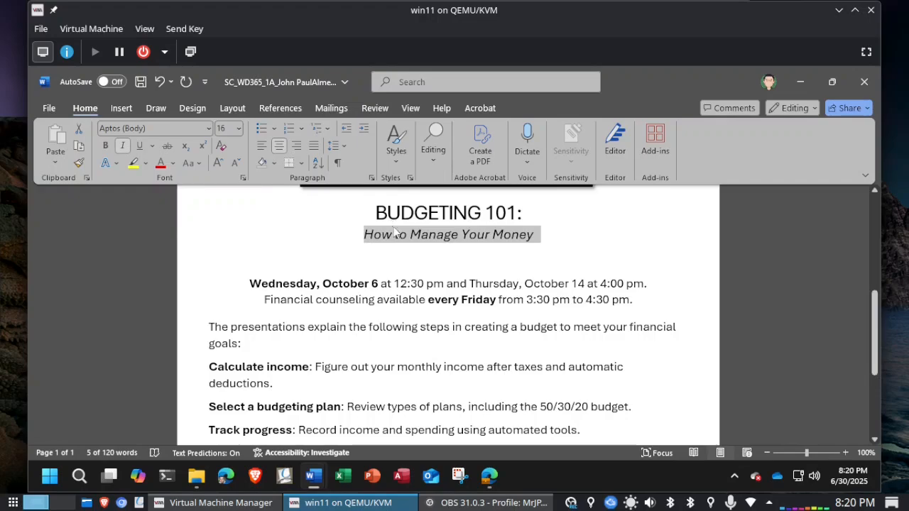
pyautogui.tripleClick(423, 236)
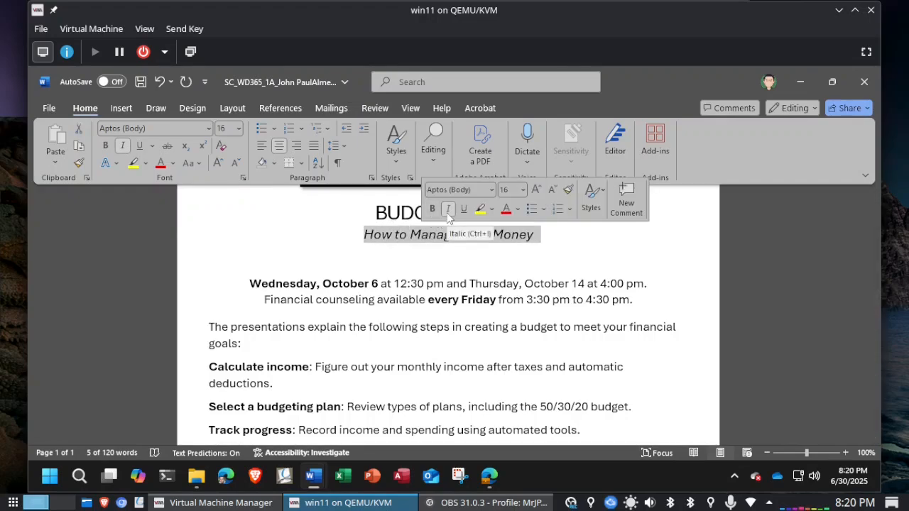
pyautogui.rightClick(405, 240)
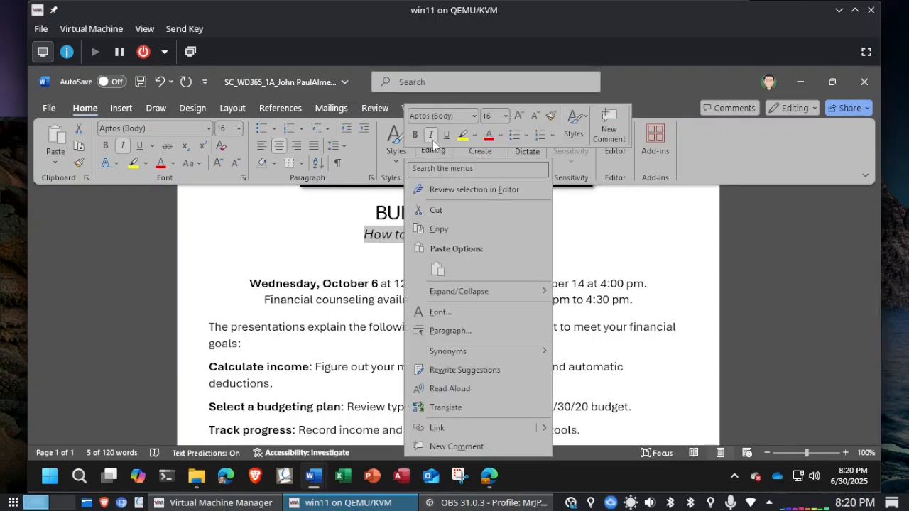
pyautogui.click(301, 239)
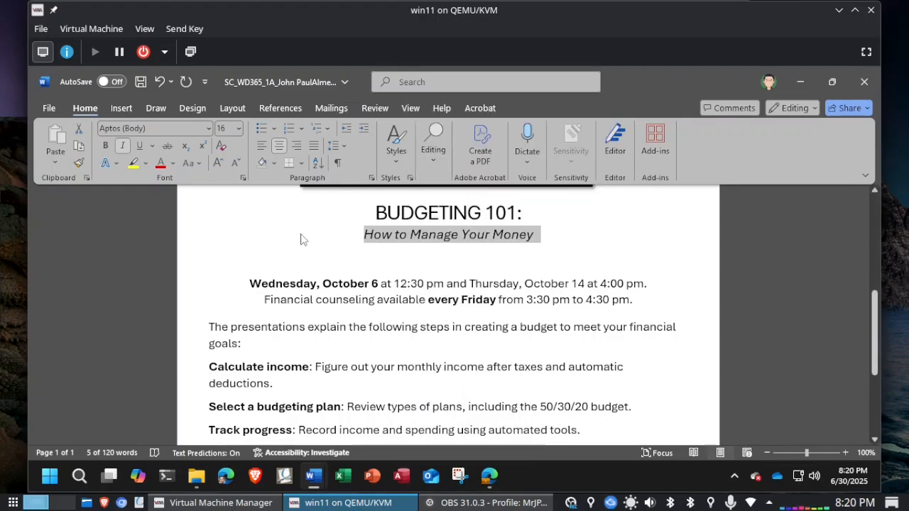
# Step: Copy "Springfield Insurance Company" from the flyer's heading paragraph and paste it in the blank paragraph after the "How to Manage Your Money" subtitle
pyautogui.hotkey('alt', 'Tab')
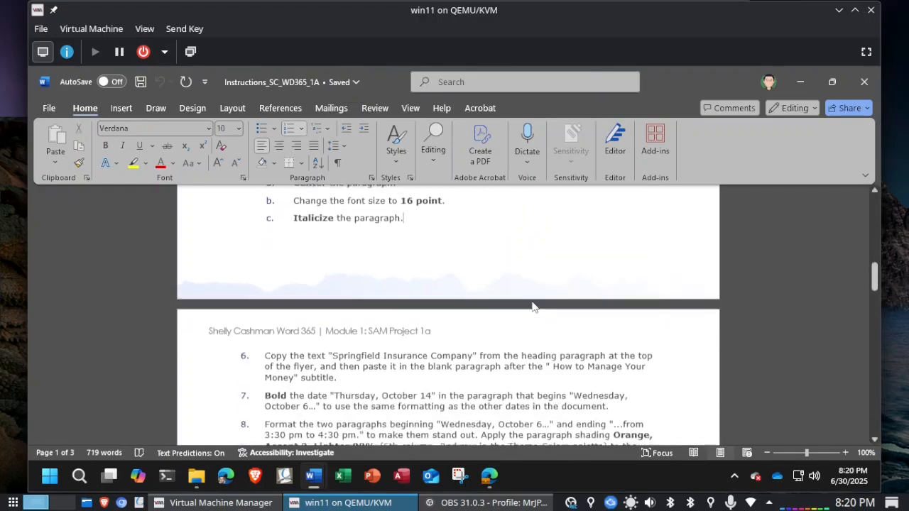
pyautogui.scroll(-4, 448, 283)
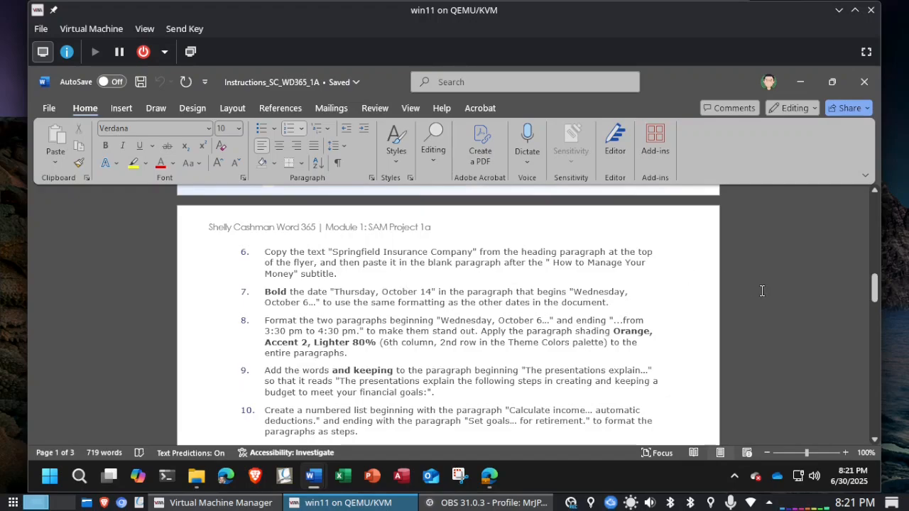
pyautogui.hotkey('alt', 'Tab')
pyautogui.scroll(5, 761, 291)
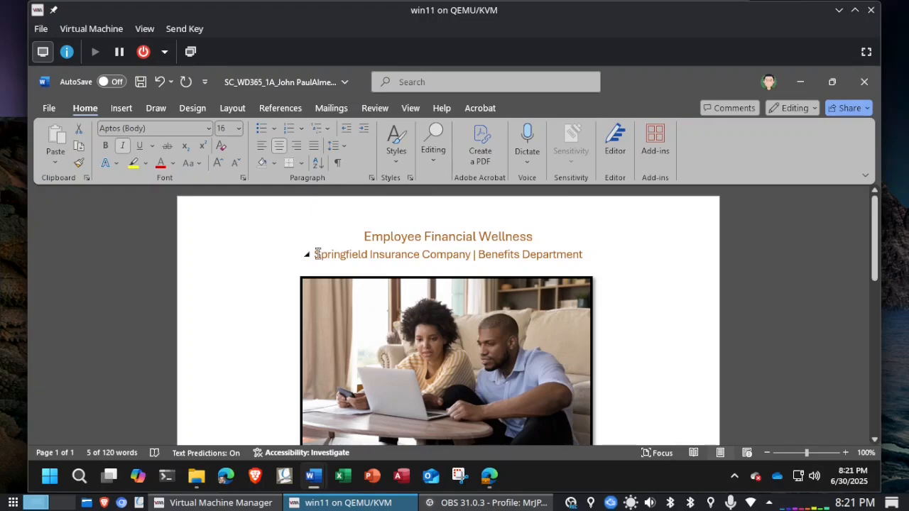
pyautogui.moveTo(315, 254); pyautogui.dragTo(472, 260)
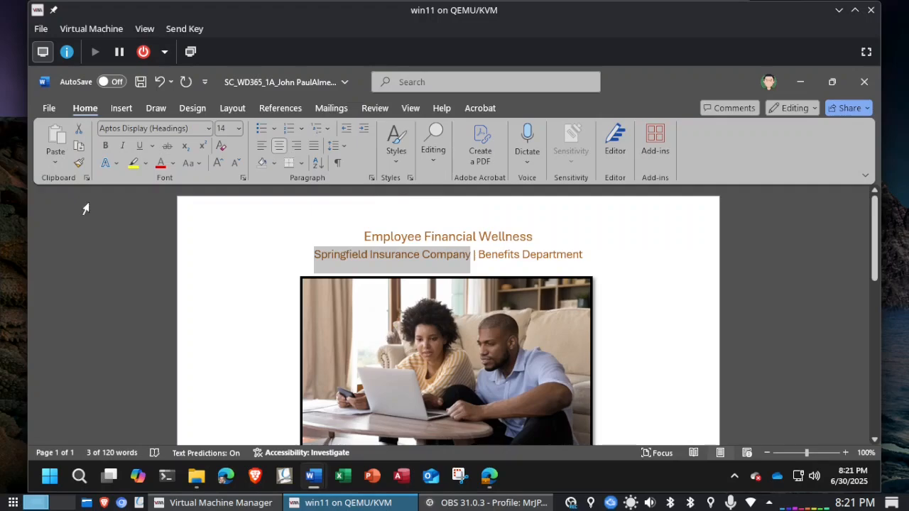
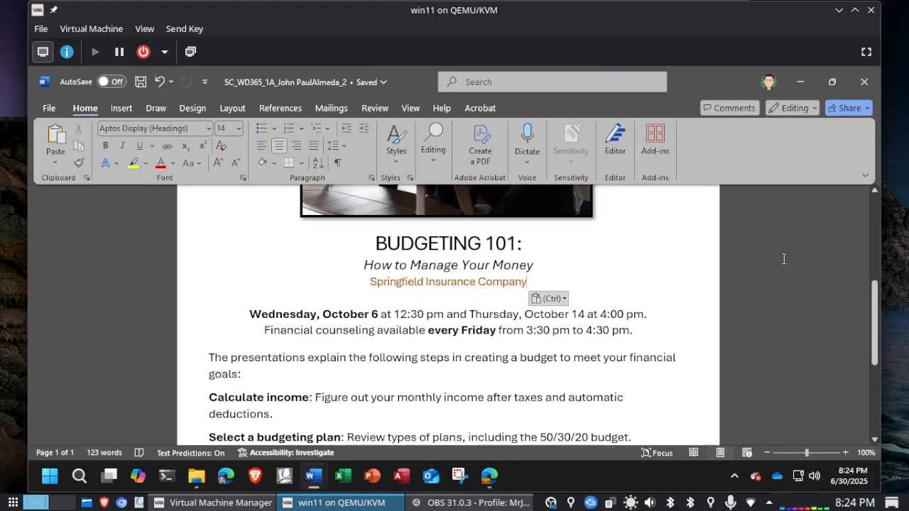
# Step: Bold the date "Thursday, October 14" in the "Wednesday, October 6" paragraph and save the flyer
pyautogui.hotkey('alt', 'Tab')
pyautogui.scroll(-2, 784, 259)
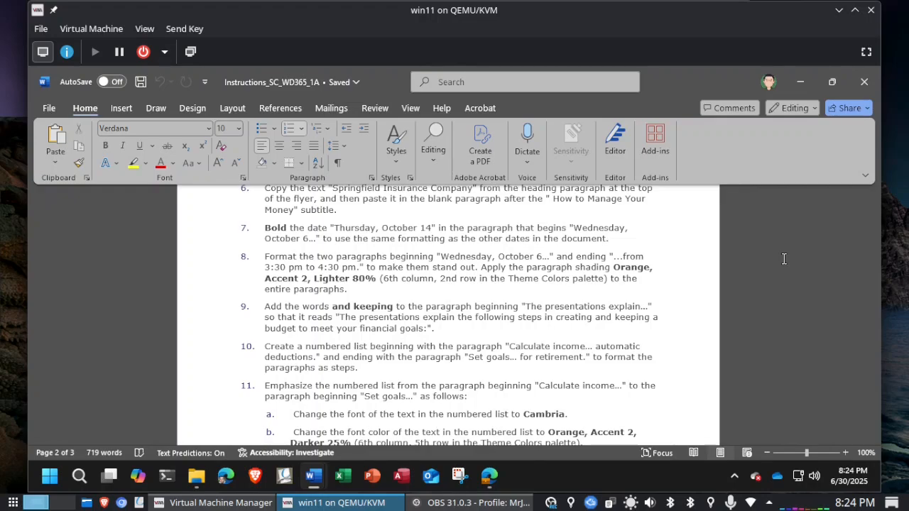
pyautogui.hotkey('alt', 'Tab')
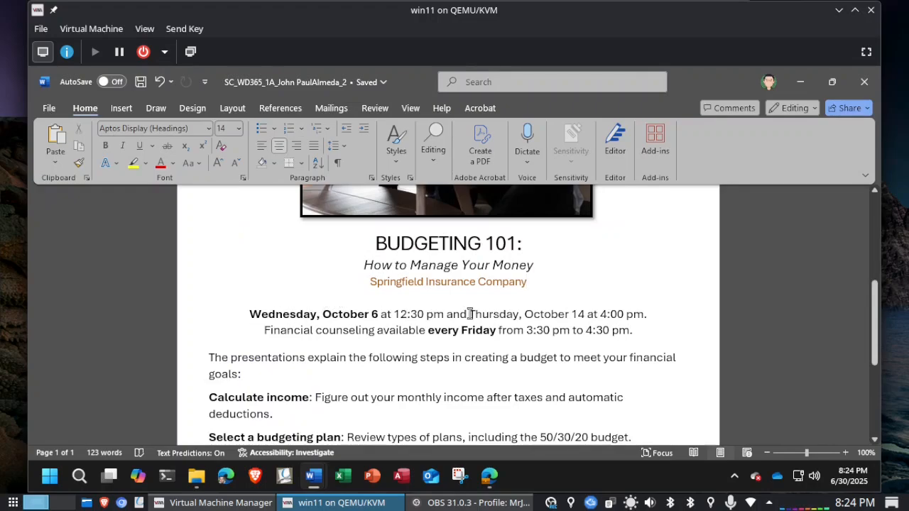
pyautogui.moveTo(470, 314); pyautogui.dragTo(583, 317)
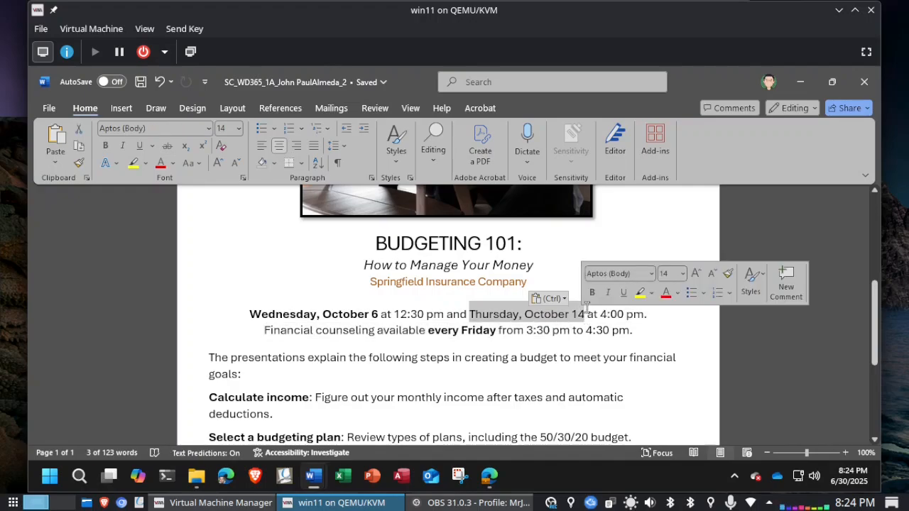
pyautogui.click(594, 294)
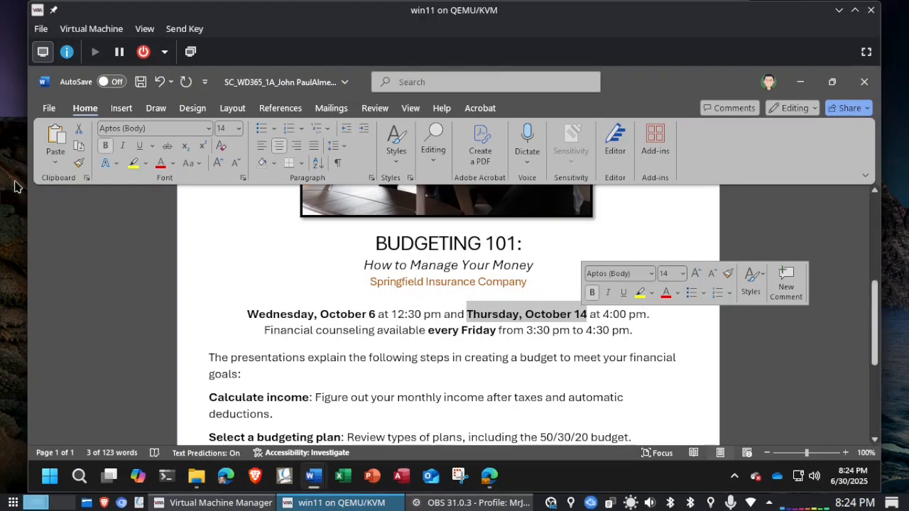
pyautogui.click(141, 82)
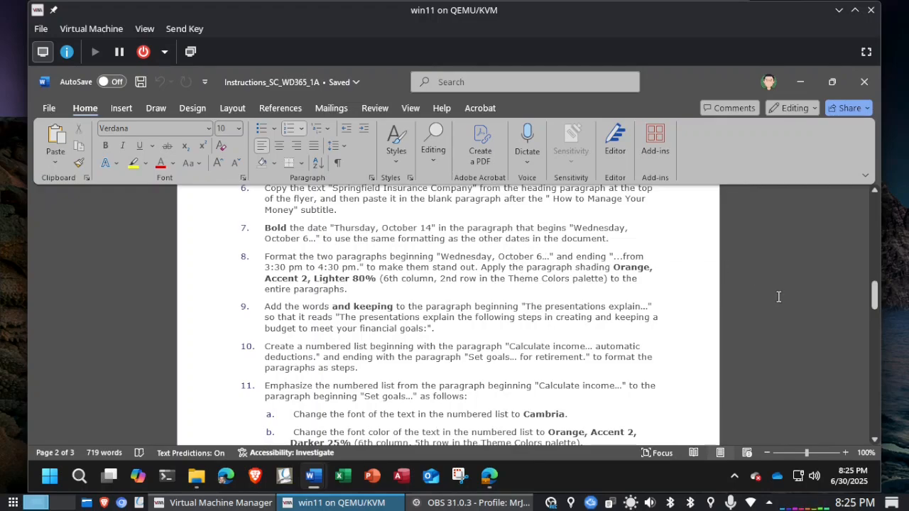
# Step: Apply Orange, Accent 2, Lighter 80% paragraph shading to the two paragraphs from "Wednesday, October 6" to "3:30 pm to 4:30 pm." and save the flyer
pyautogui.hotkey('alt', 'Tab')
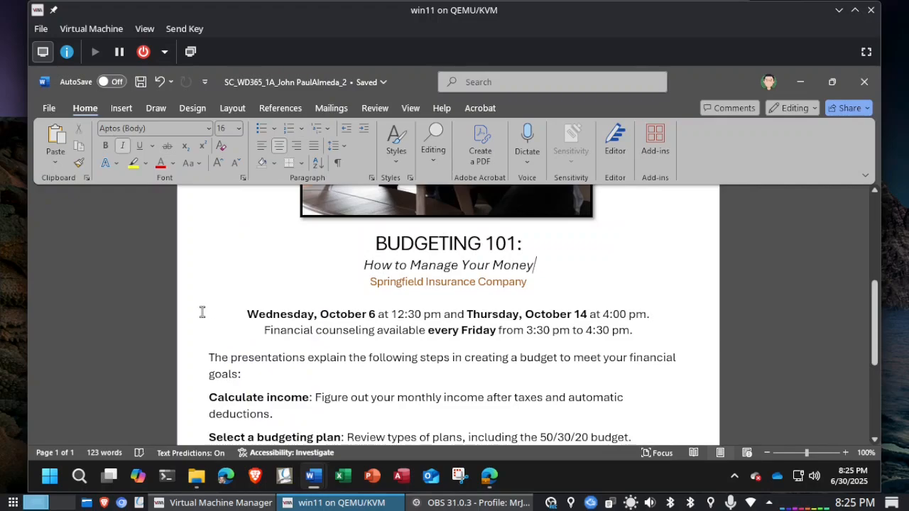
pyautogui.moveTo(182, 316); pyautogui.dragTo(181, 335)
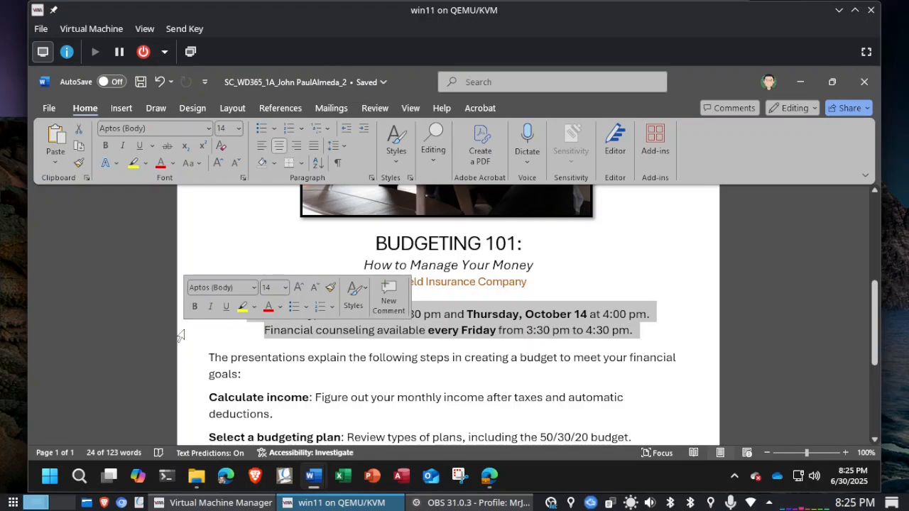
pyautogui.hotkey('alt', 'Tab')
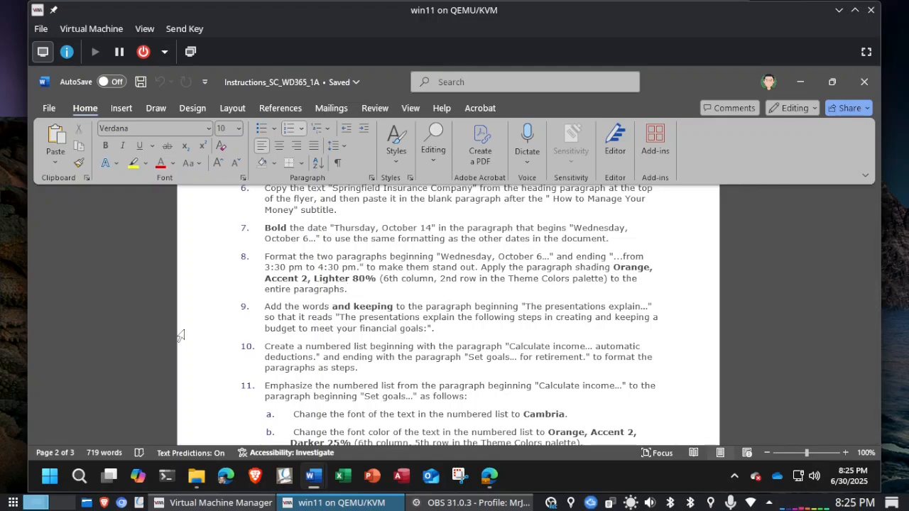
pyautogui.hotkey('alt', 'Tab')
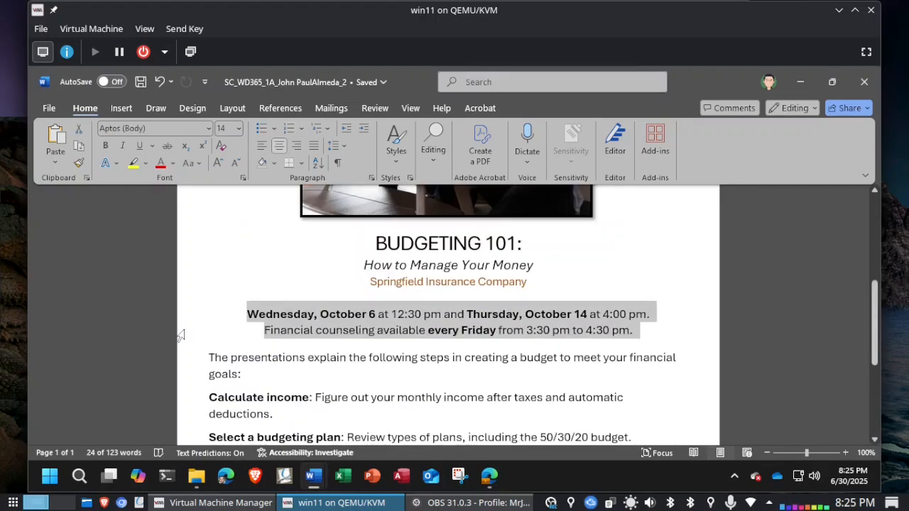
pyautogui.click(273, 164)
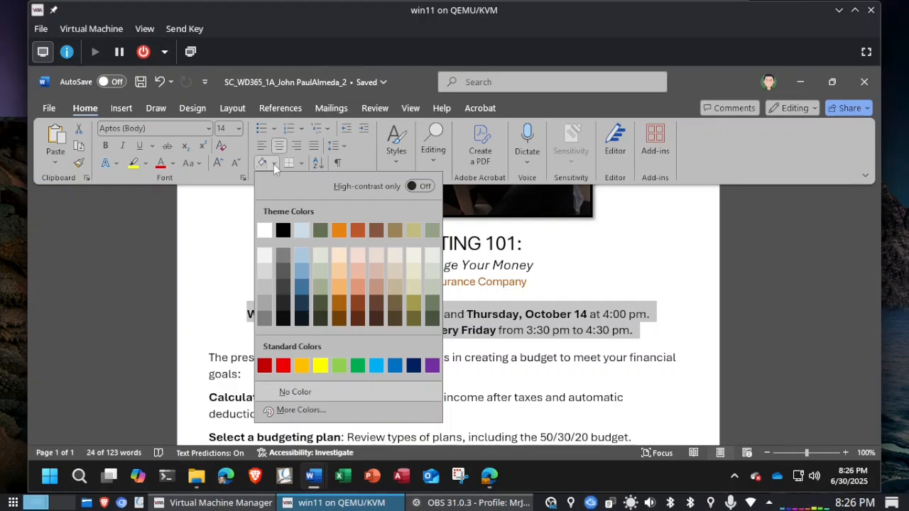
pyautogui.hotkey('alt', 'Tab')
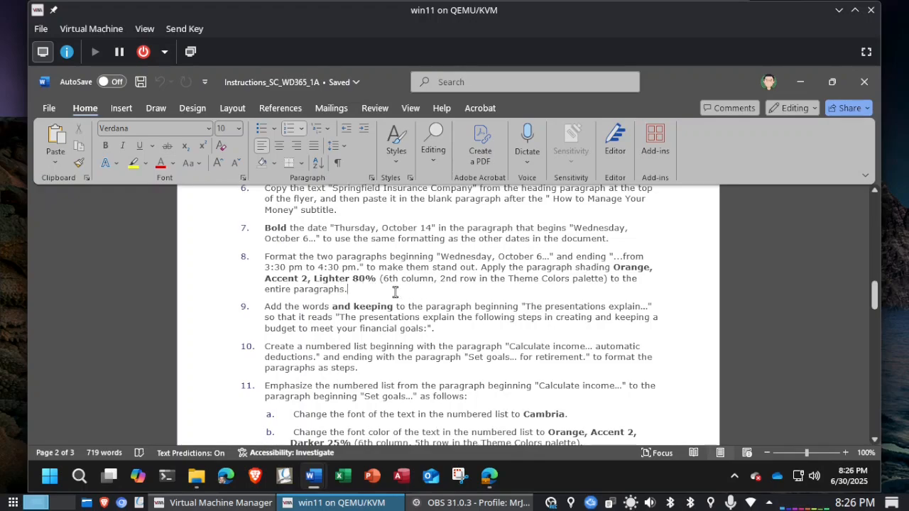
pyautogui.hotkey('alt', 'Tab')
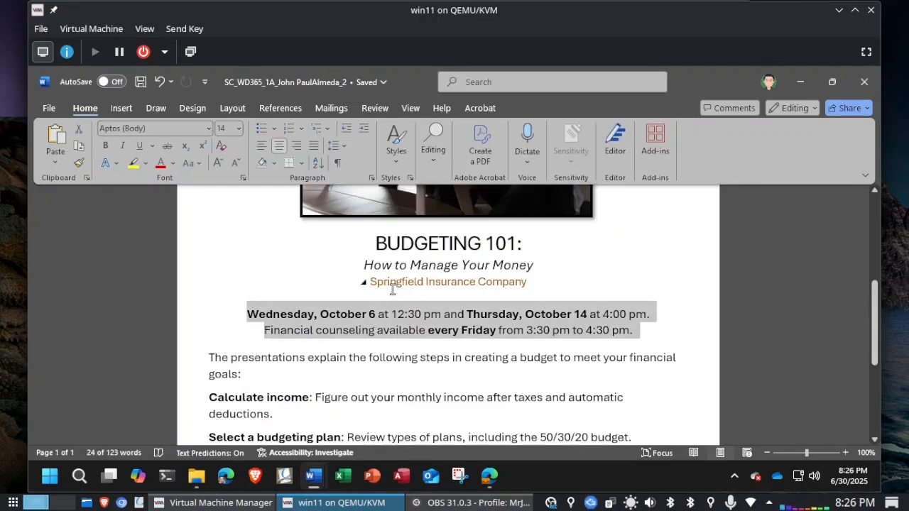
pyautogui.click(274, 163)
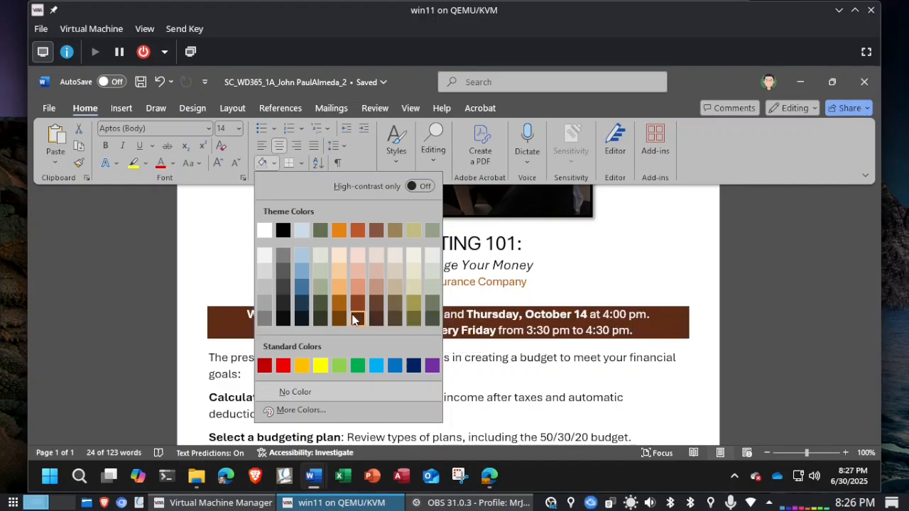
pyautogui.click(358, 257)
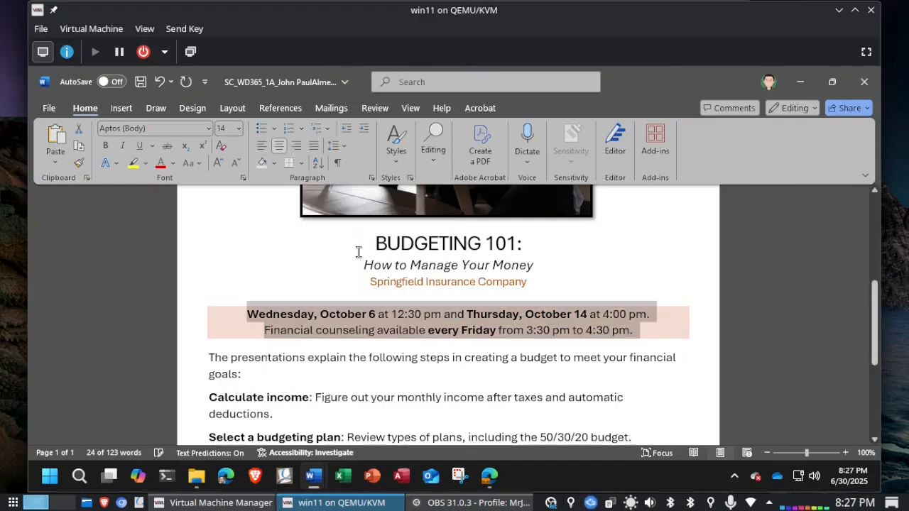
pyautogui.hotkey('alt', 'Tab')
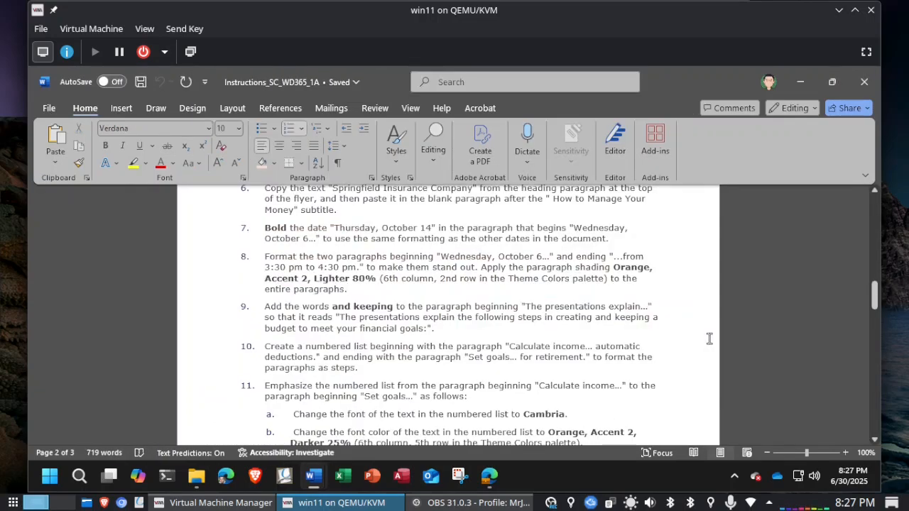
pyautogui.hotkey('alt', 'Tab')
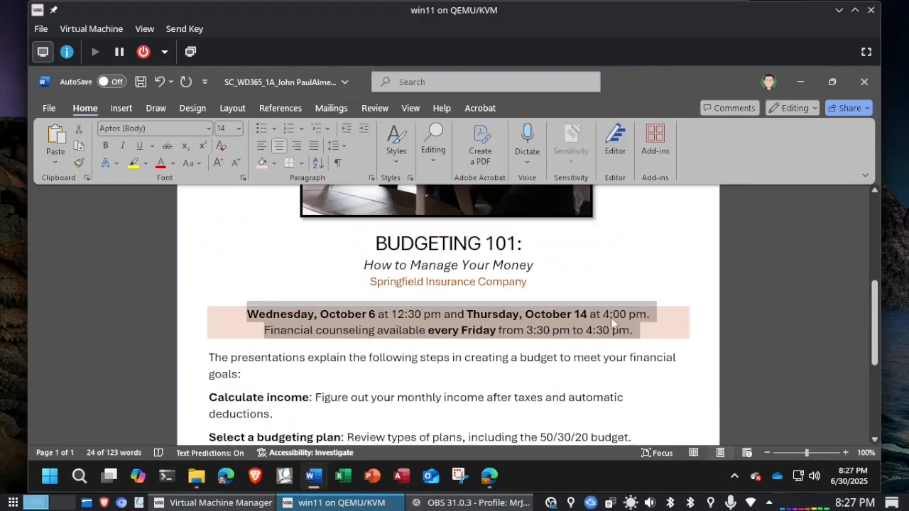
pyautogui.click(140, 88)
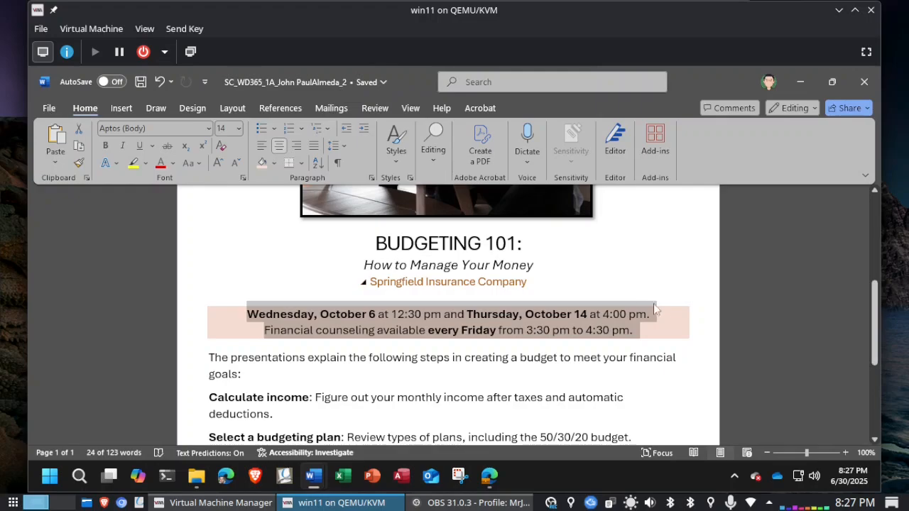
# Step: Insert "and keeping" after "creating" in the paragraph beginning "The presentations explain" and save the flyer
pyautogui.hotkey('alt', 'Tab')
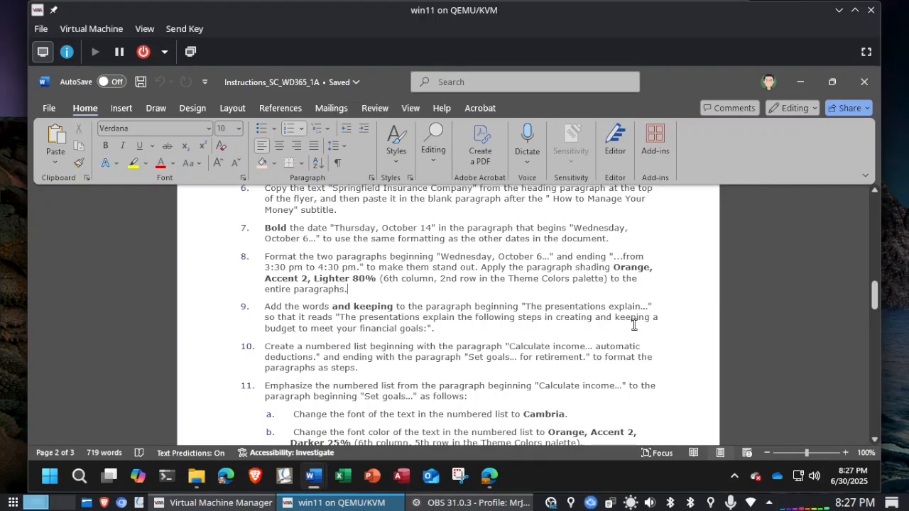
pyautogui.hotkey('alt', 'Tab')
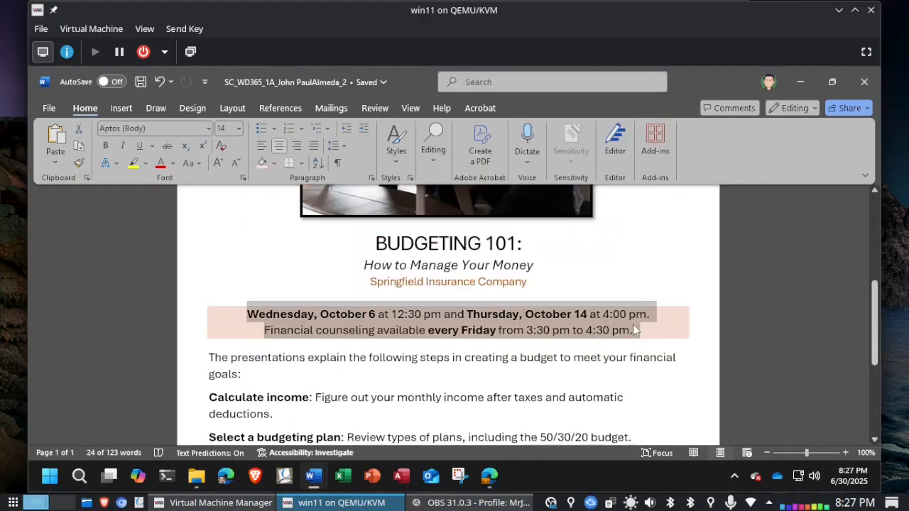
pyautogui.click(559, 361)
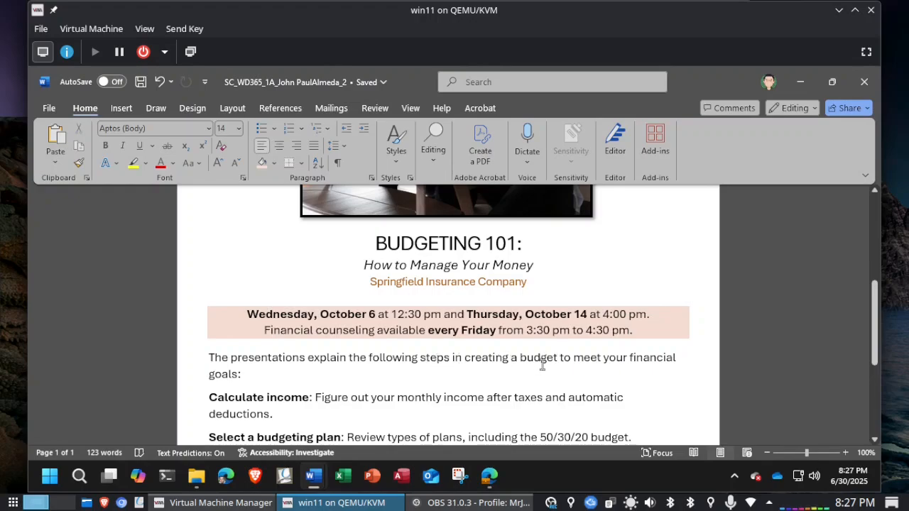
pyautogui.hotkey('alt', 'Tab')
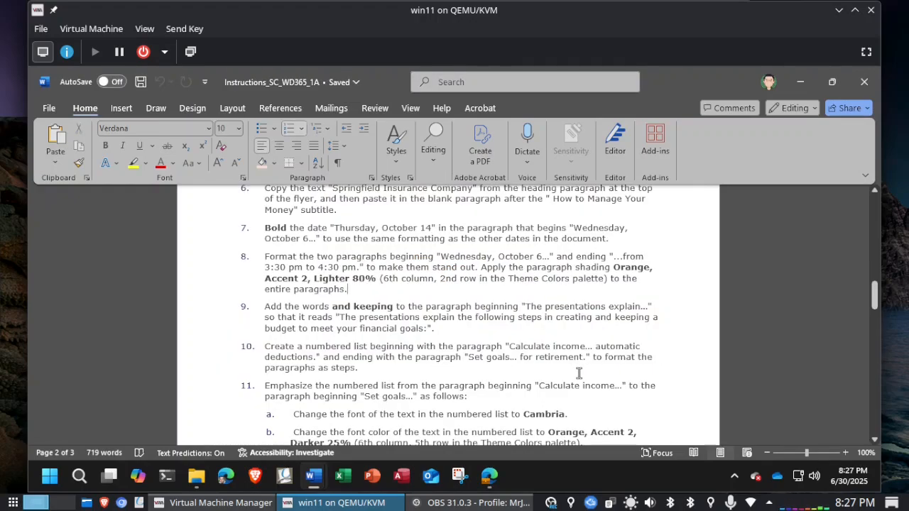
pyautogui.hotkey('alt', 'Tab')
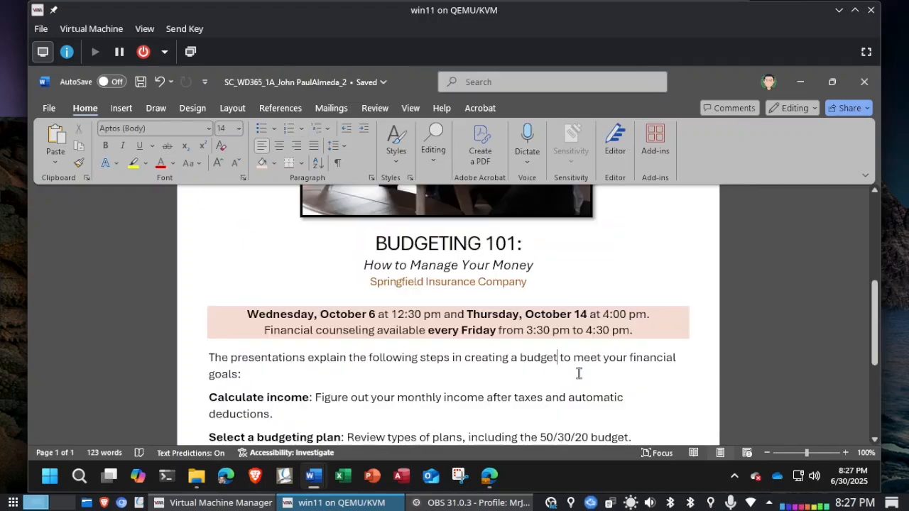
pyautogui.click(511, 358)
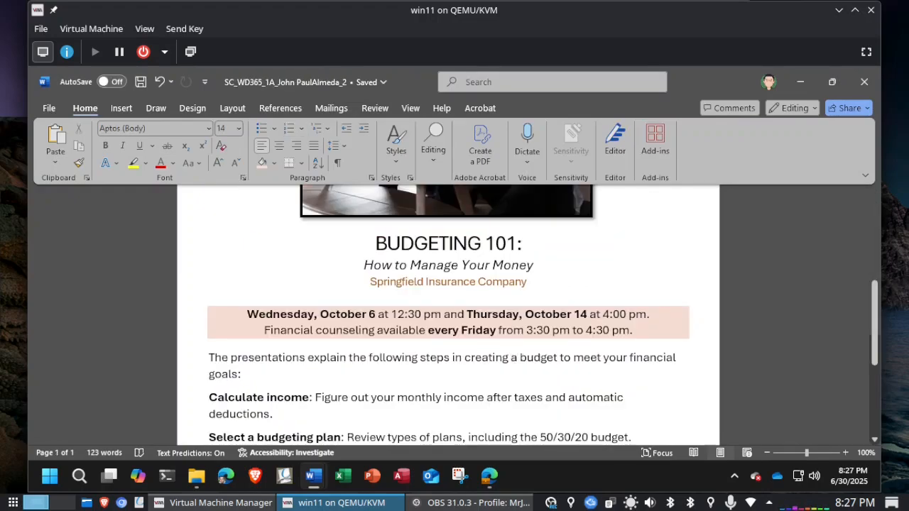
pyautogui.write('and keeping a')
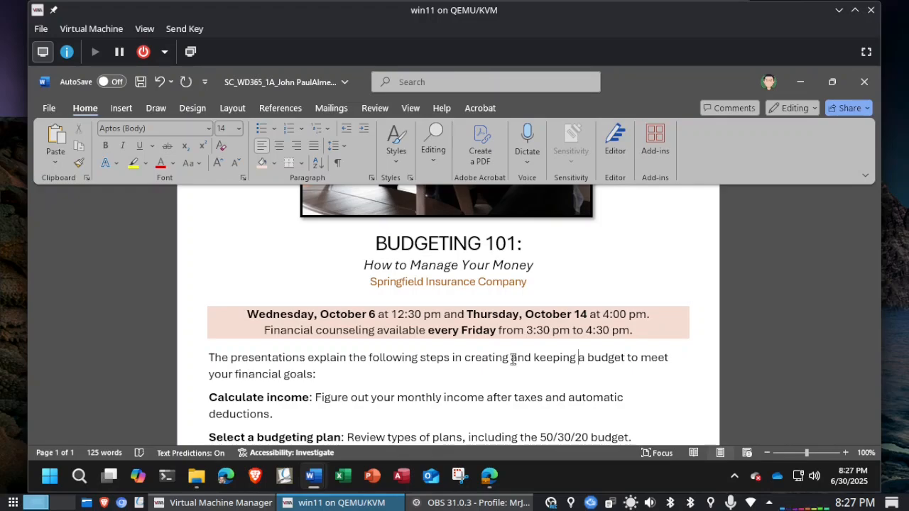
pyautogui.hotkey('ctrl', 's')
# Step: Read instruction 10 and format the flyer's paragraphs from "Calculate income" to "Set goals" as a numbered list
pyautogui.hotkey('alt', 'Tab')
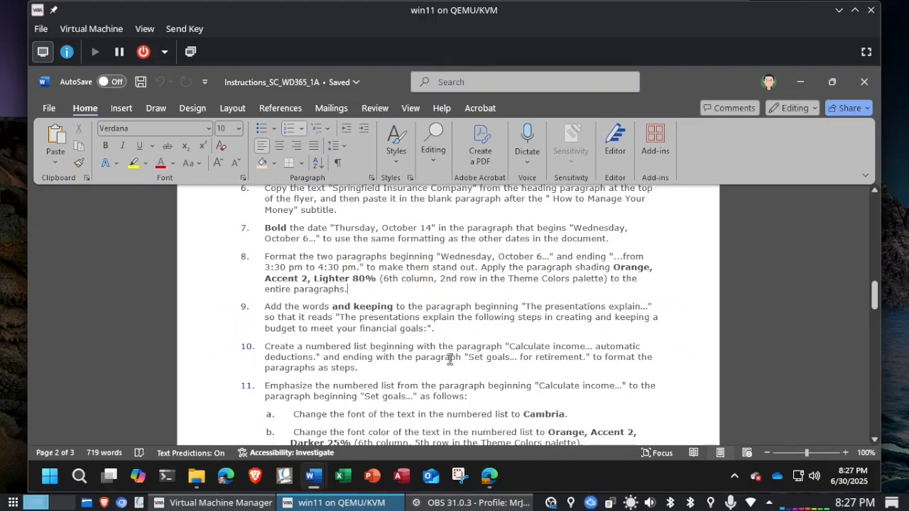
pyautogui.scroll(-3, 440, 368)
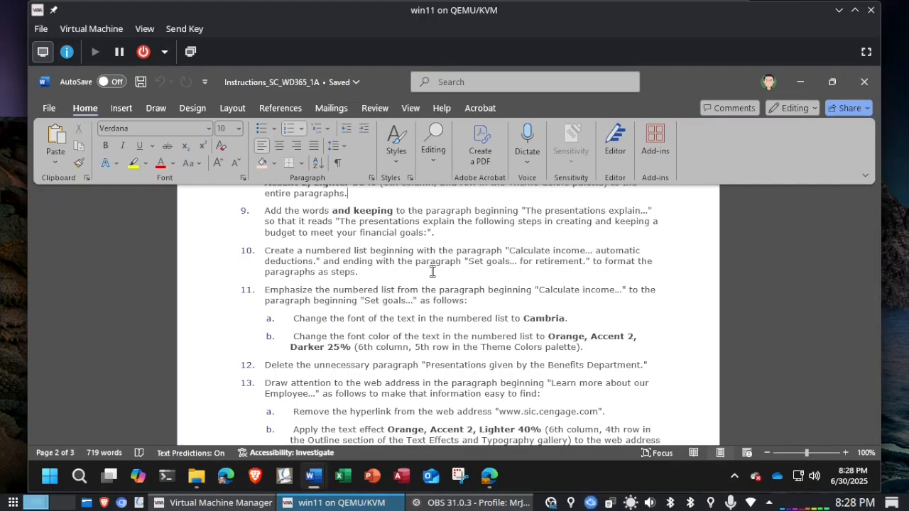
pyautogui.hotkey('alt', 'Tab')
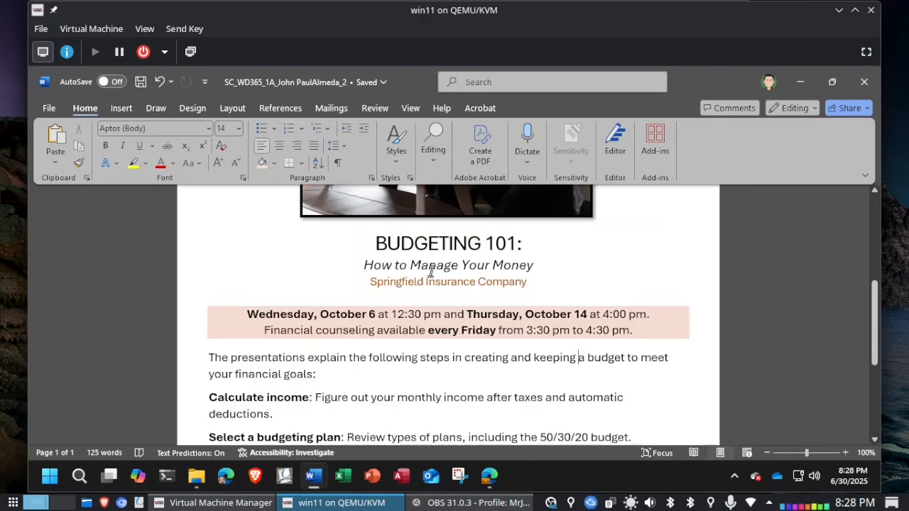
pyautogui.scroll(-4, 433, 271)
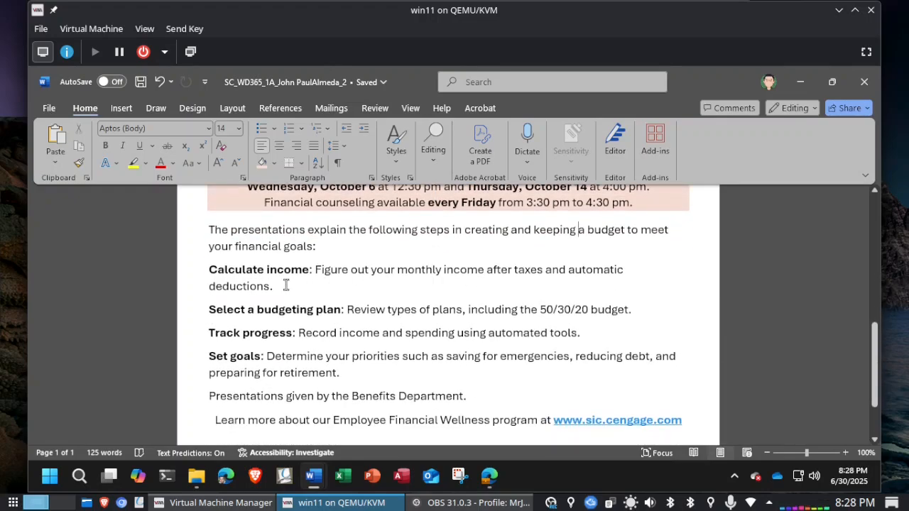
pyautogui.moveTo(185, 275); pyautogui.dragTo(185, 377)
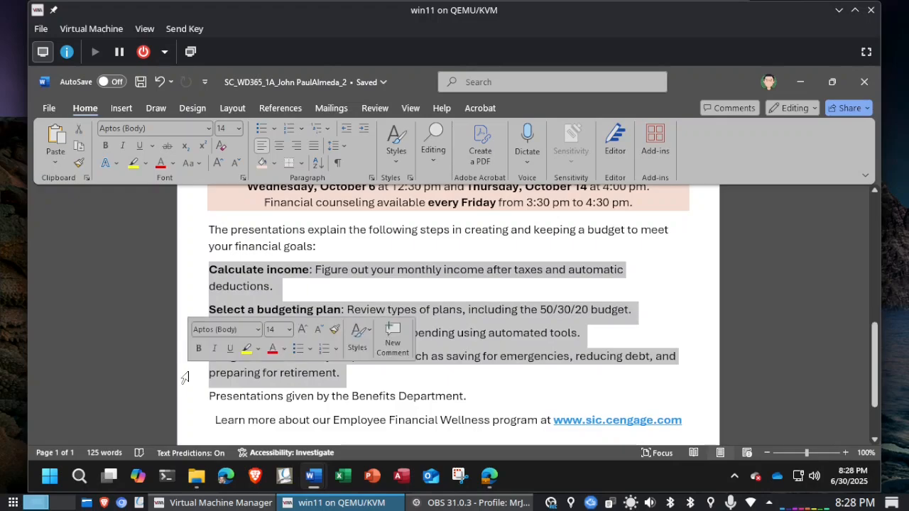
pyautogui.hotkey('alt', 'Tab')
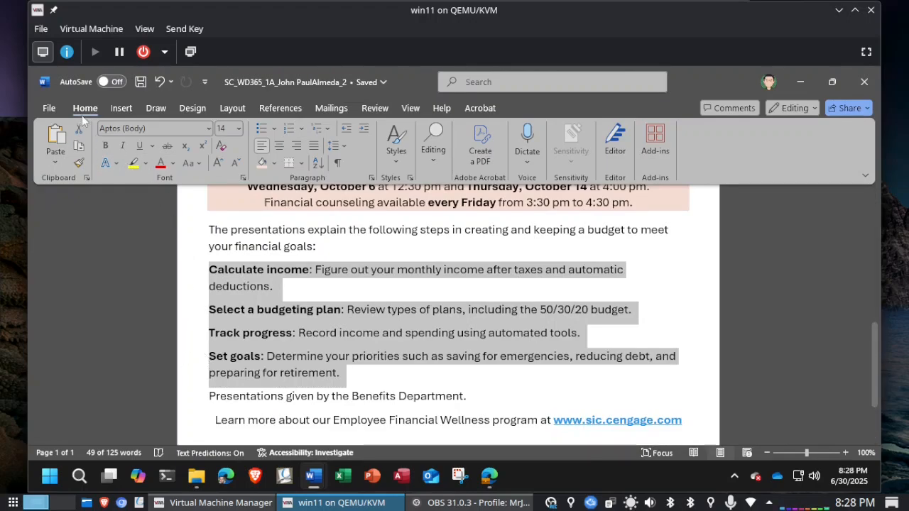
pyautogui.click(302, 129)
pyautogui.click(302, 129)
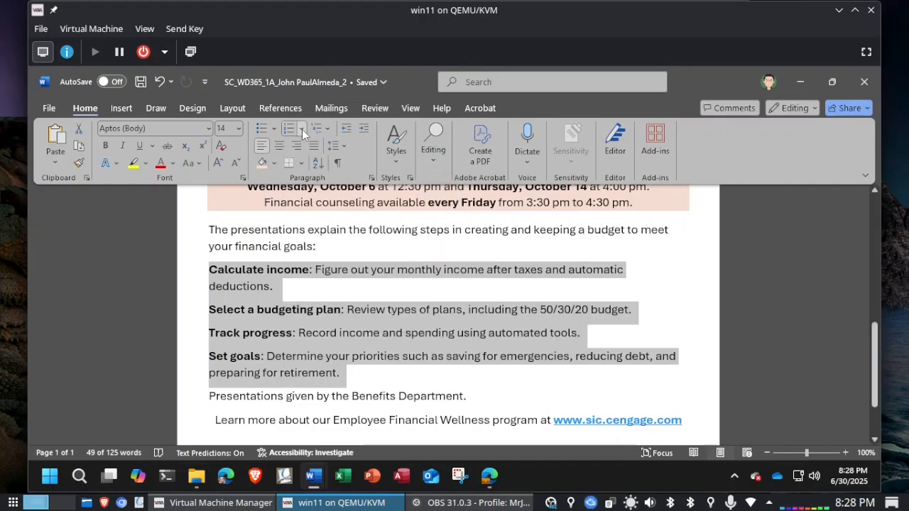
pyautogui.hotkey('alt', 'Tab')
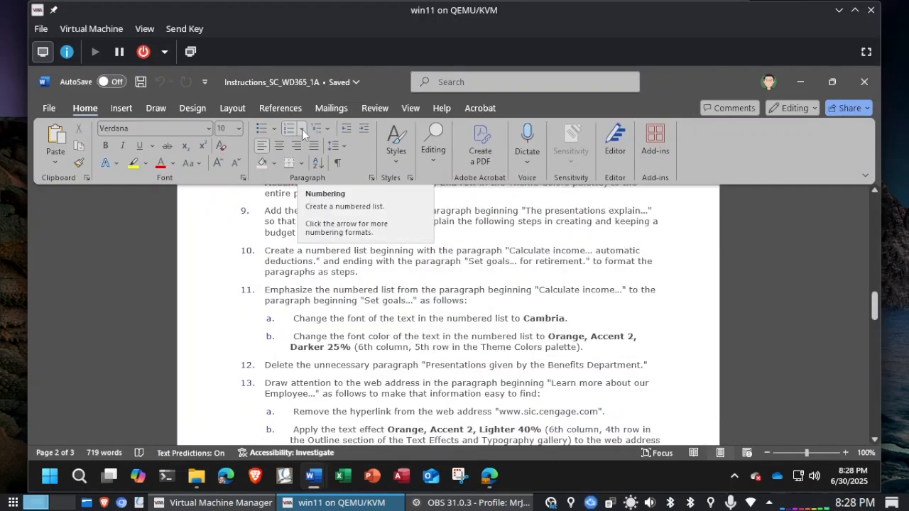
pyautogui.hotkey('alt', 'Tab')
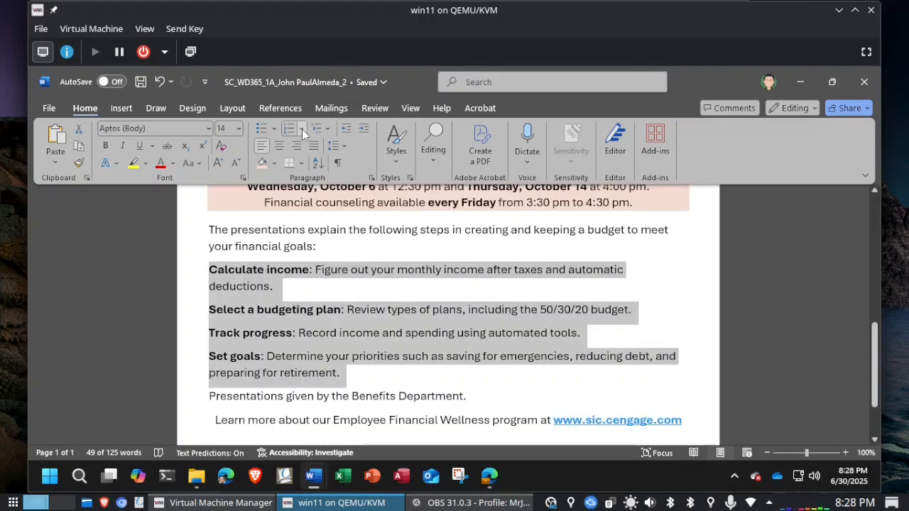
pyautogui.click(288, 135)
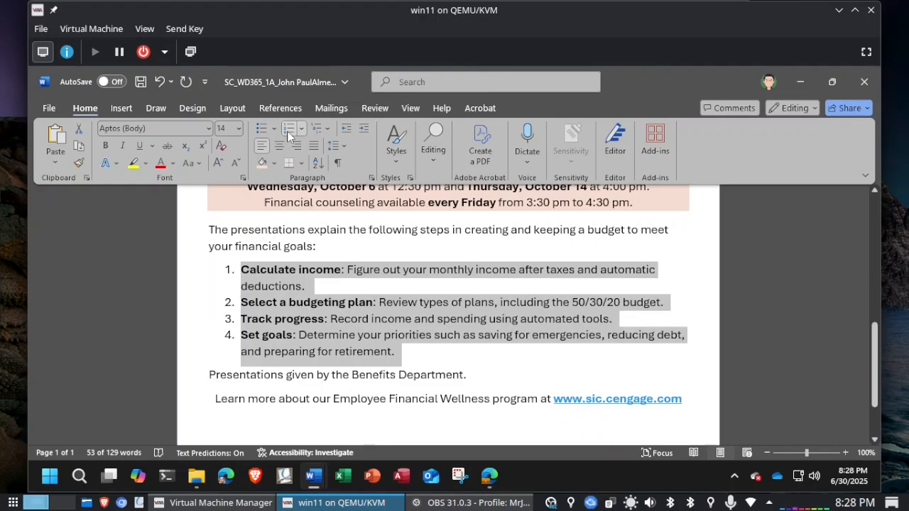
# Step: Read instruction 11 and change the font of the whole numbered list, from "Calculate income" to "Set goals", to Cambria
pyautogui.hotkey('alt', 'Tab')
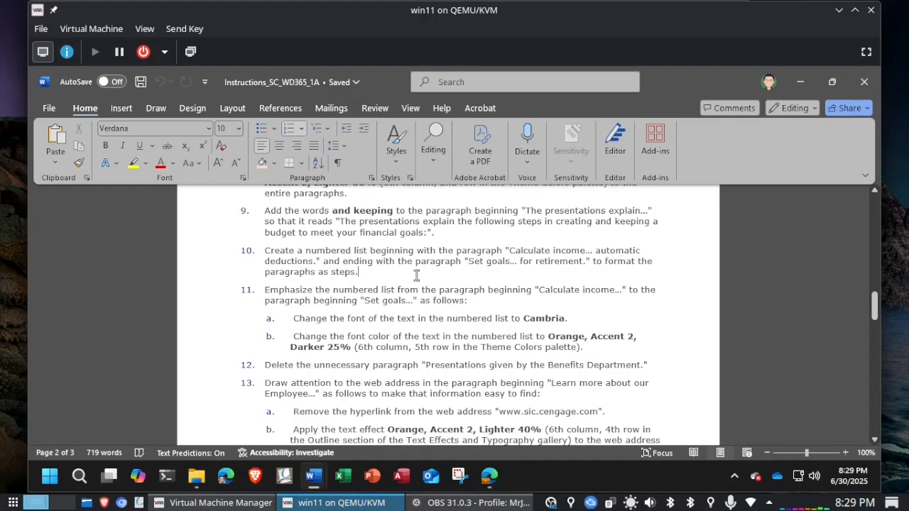
pyautogui.scroll(-2, 633, 299)
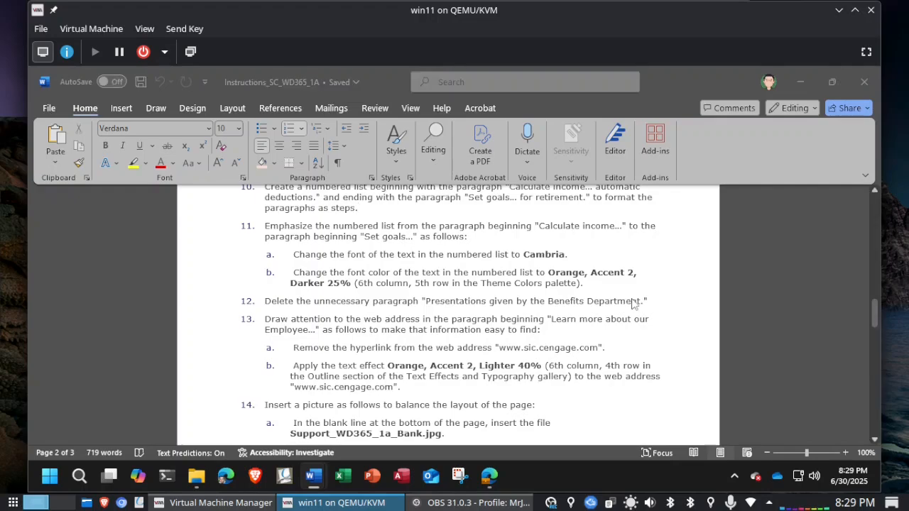
pyautogui.hotkey('alt', 'Tab')
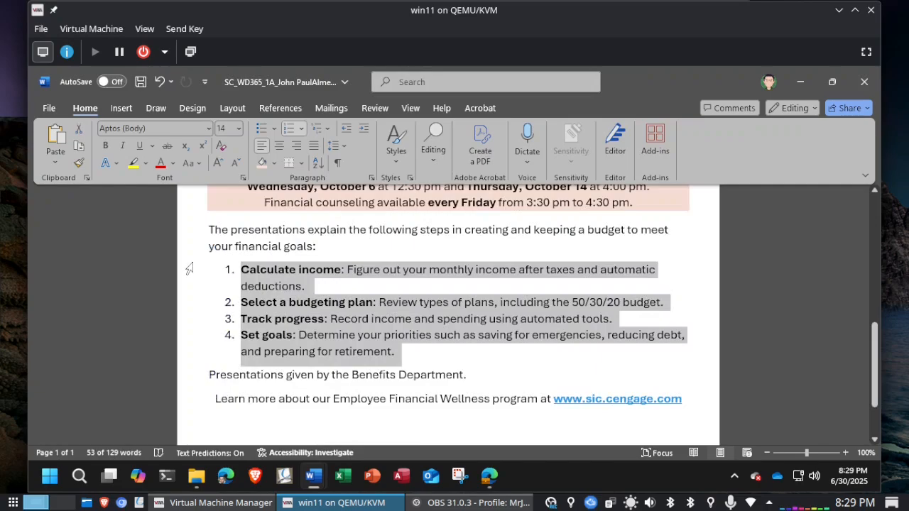
pyautogui.click(496, 353)
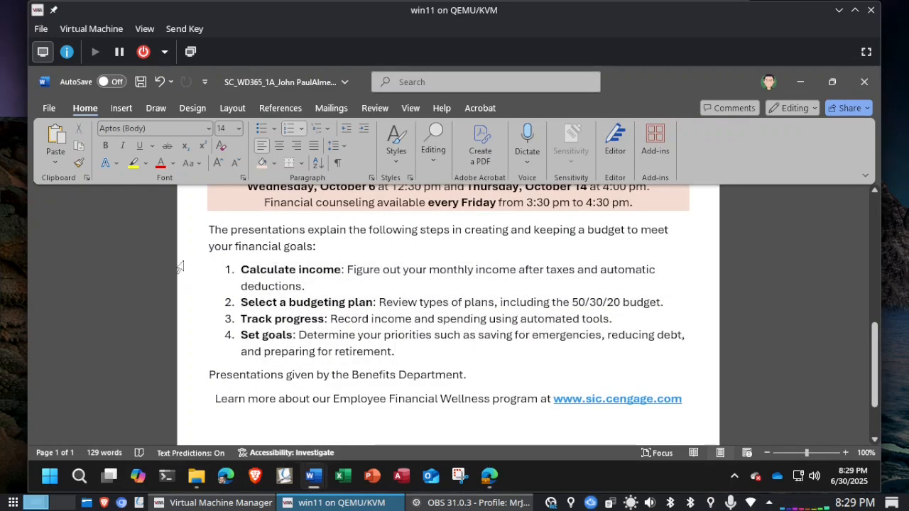
pyautogui.moveTo(181, 273); pyautogui.dragTo(187, 357)
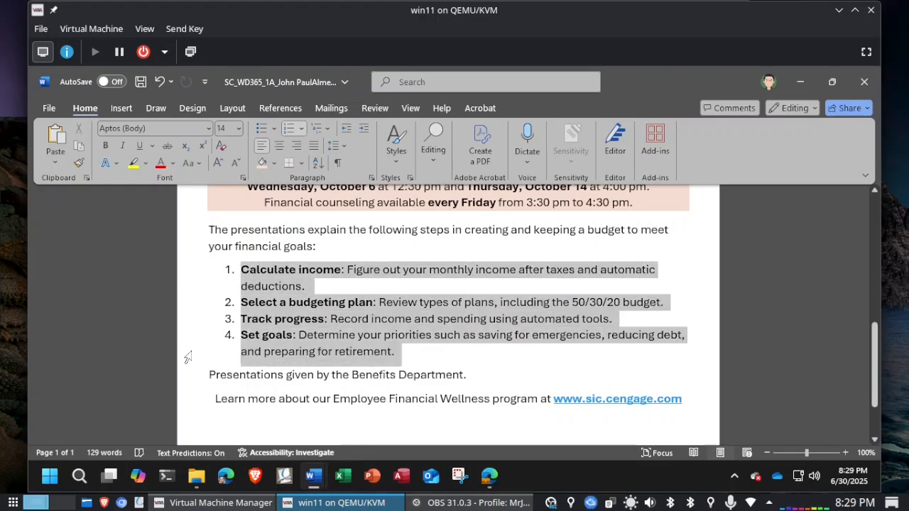
pyautogui.hotkey('alt', 'Tab')
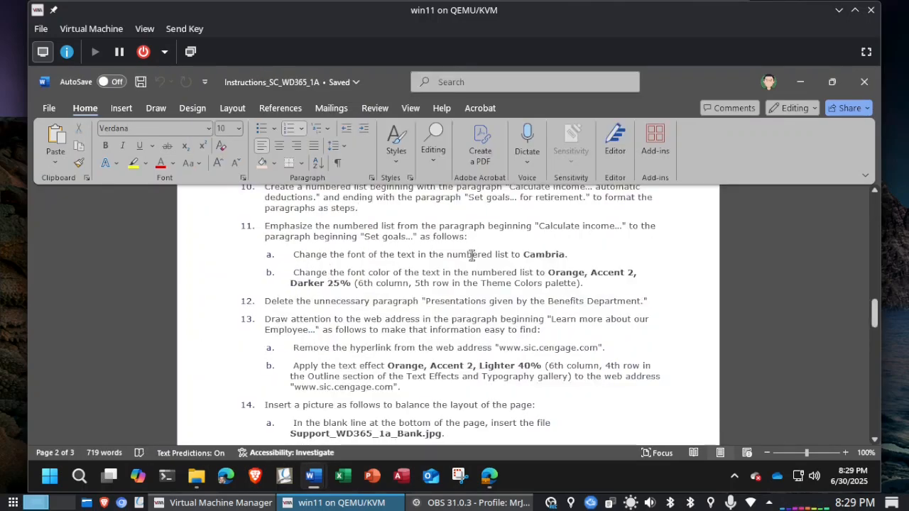
pyautogui.hotkey('alt', 'Tab')
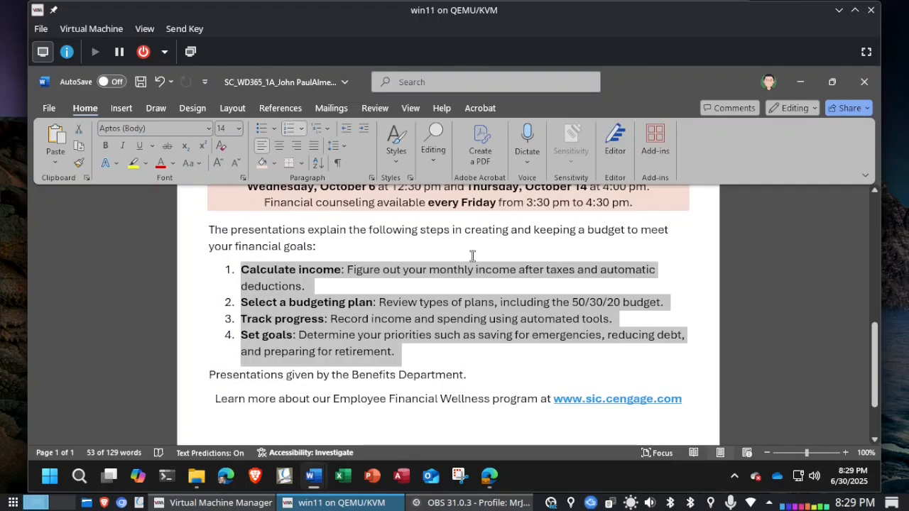
pyautogui.click(208, 129)
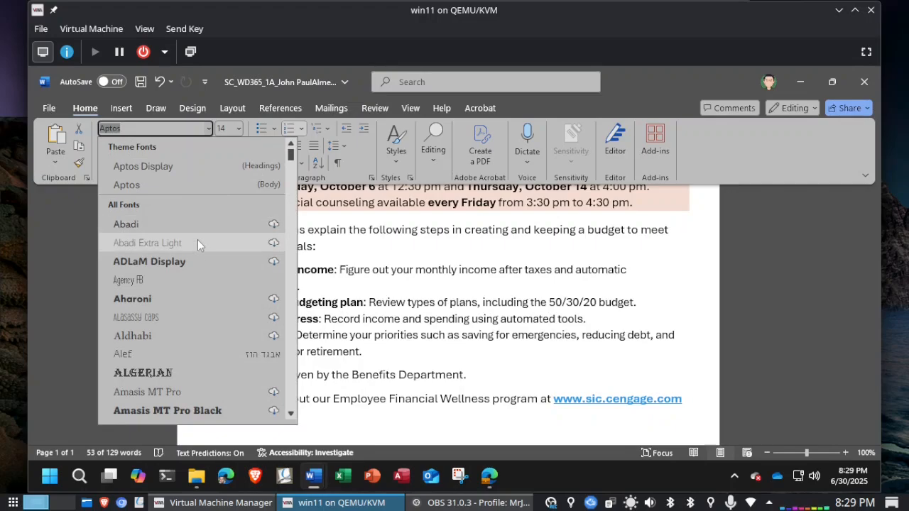
pyautogui.scroll(-20, 179, 317)
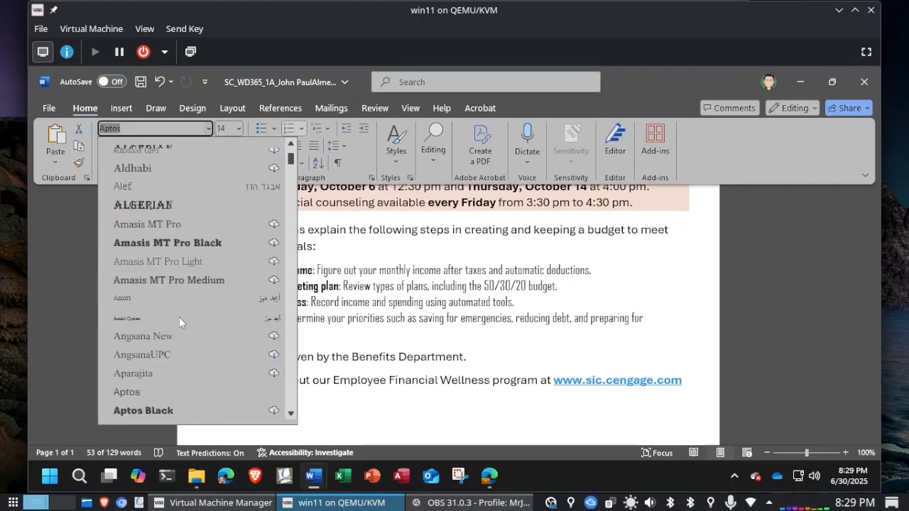
pyautogui.scroll(-8, 179, 317)
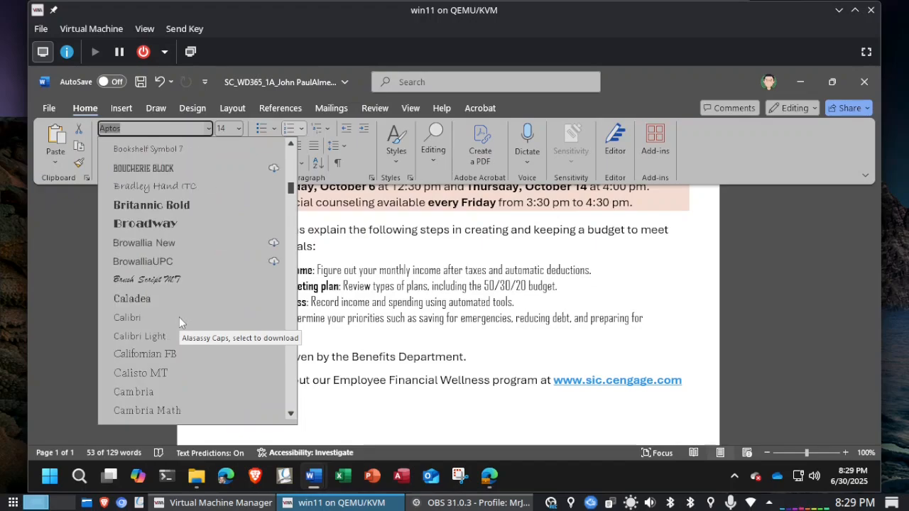
pyautogui.scroll(-1, 179, 317)
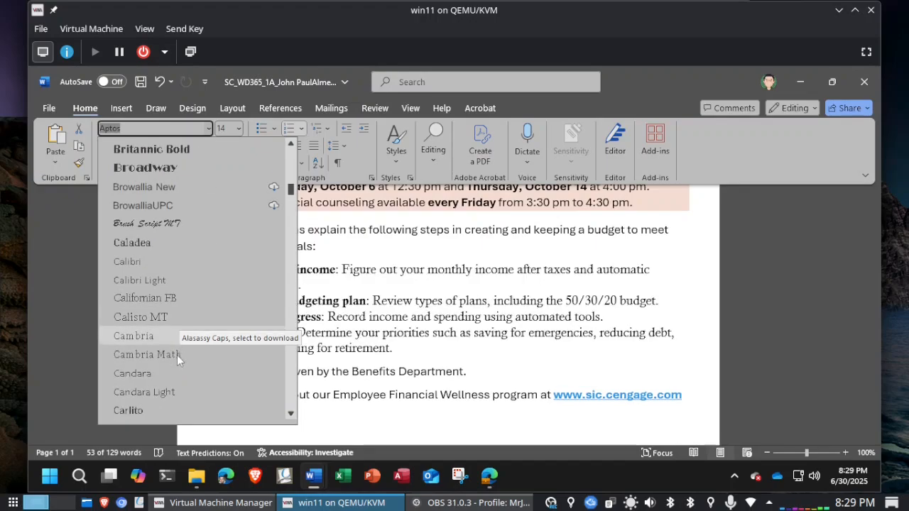
pyautogui.click(166, 338)
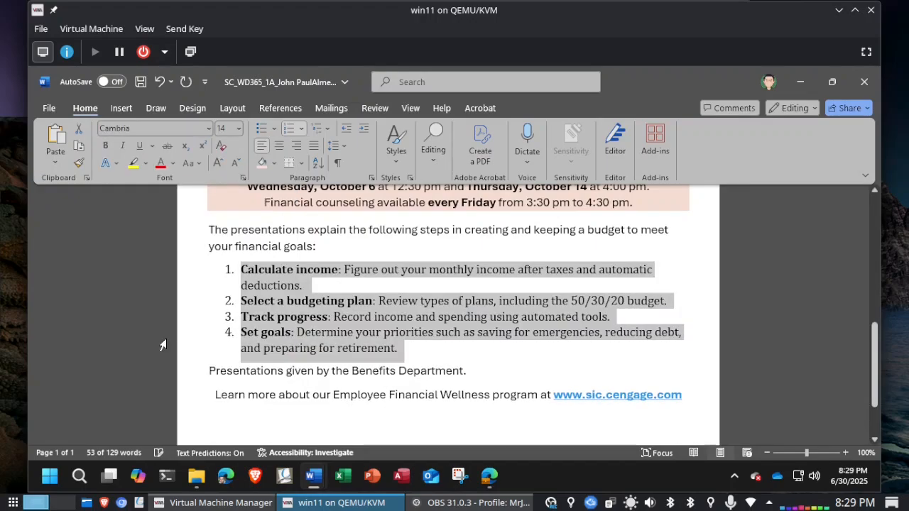
# Step: Apply the font color Orange, Accent 2, Darker 25% to the text of the numbered list in the flyer
pyautogui.hotkey('alt', 'Tab')
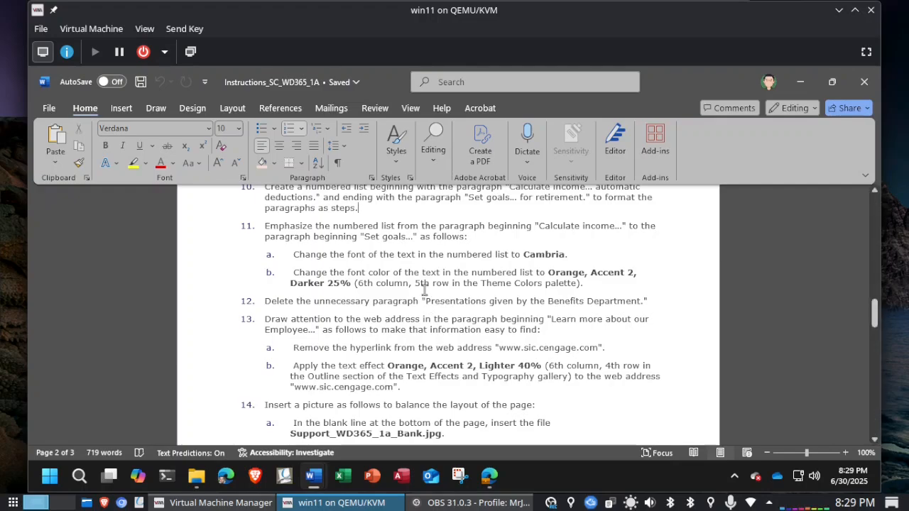
pyautogui.hotkey('alt', 'Tab')
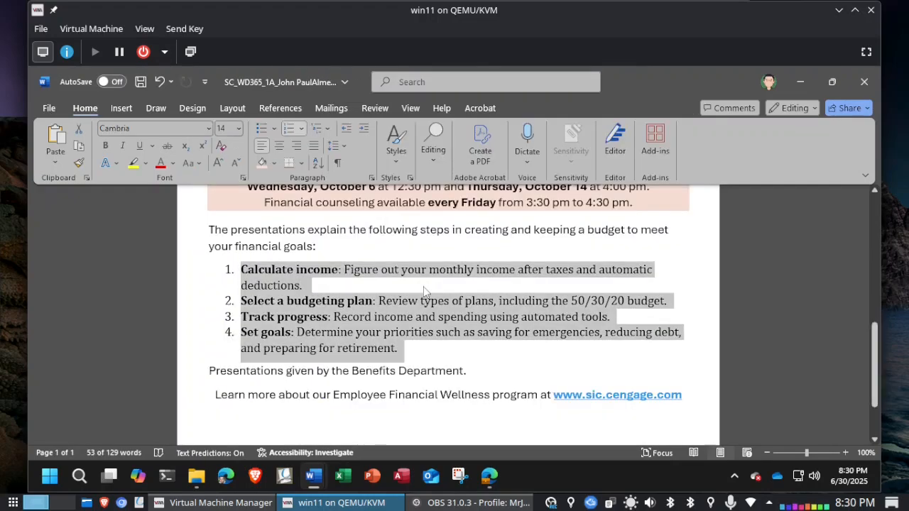
pyautogui.hotkey('alt', 'Tab')
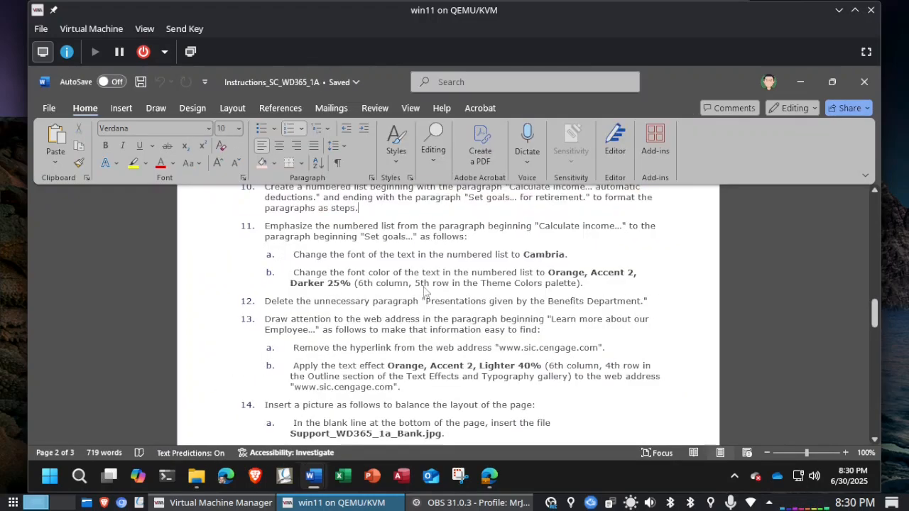
pyautogui.hotkey('alt', 'Tab')
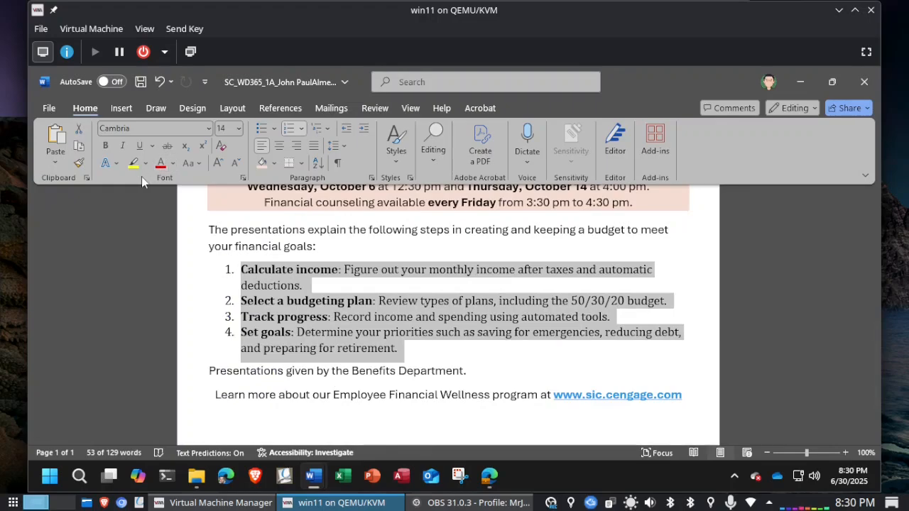
pyautogui.click(172, 164)
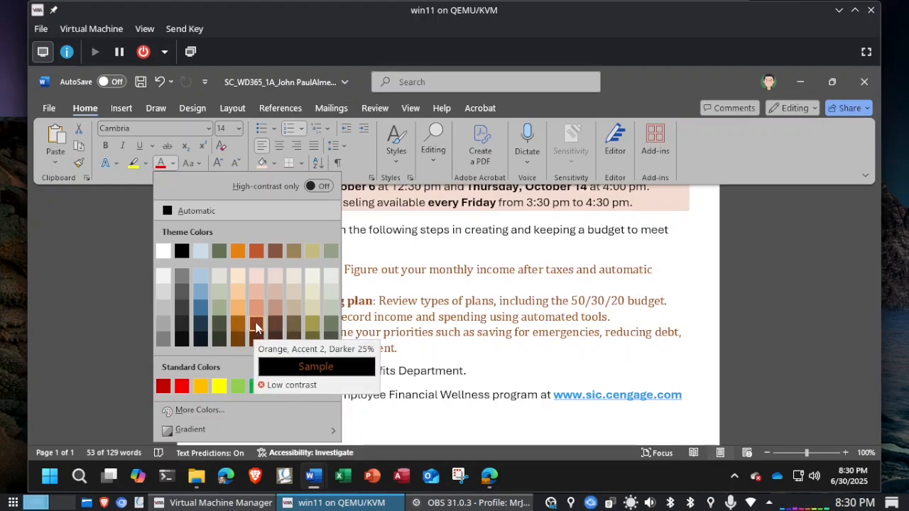
pyautogui.click(548, 361)
pyautogui.hotkey('alt', 'Tab')
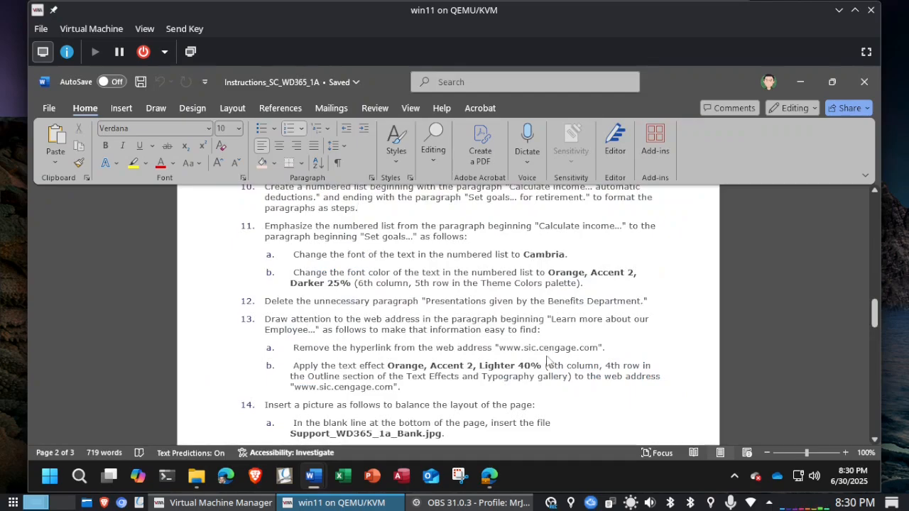
pyautogui.hotkey('alt', 'Tab')
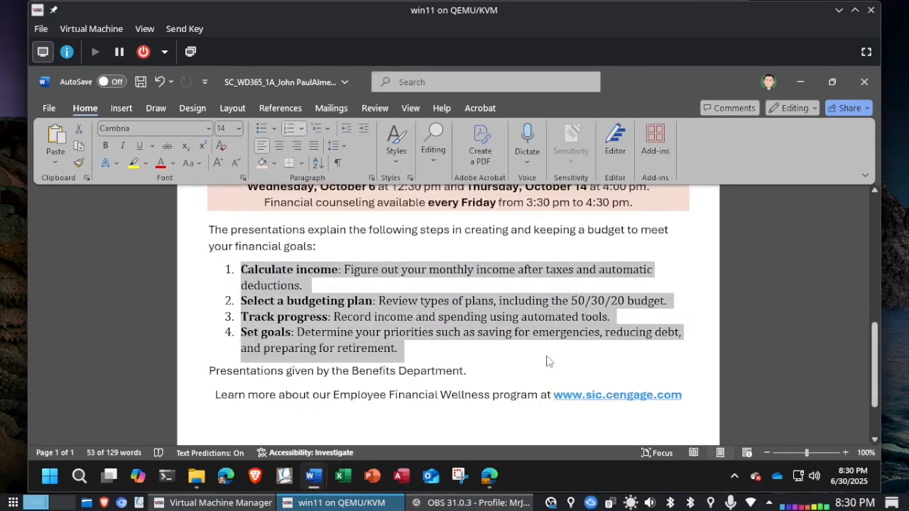
pyautogui.click(171, 164)
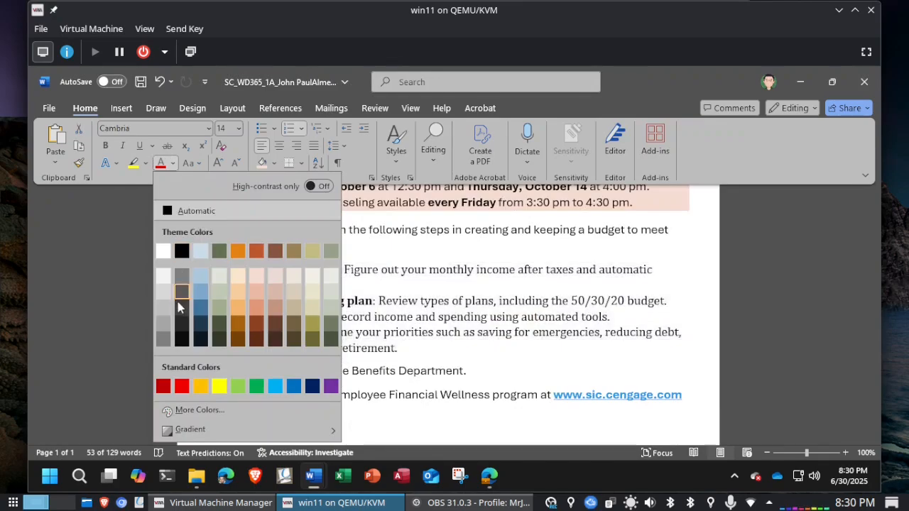
pyautogui.click(257, 325)
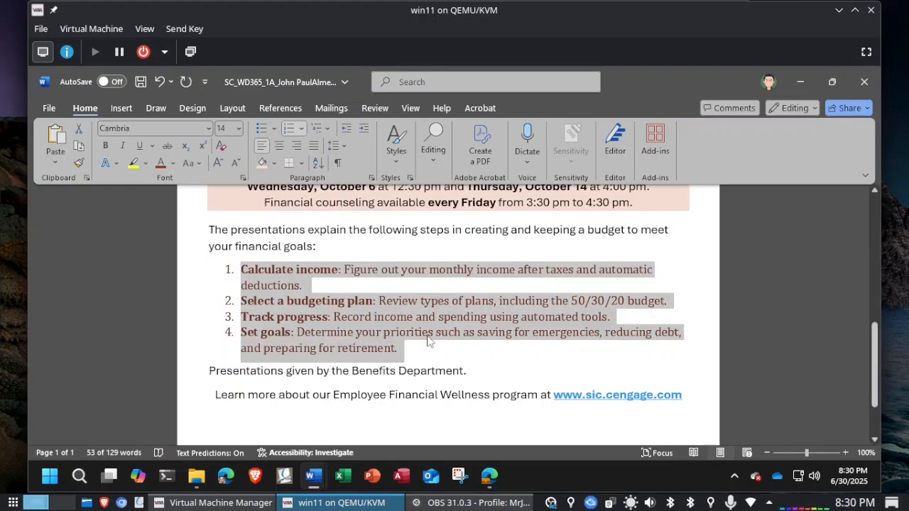
# Step: Read instruction 12, try deleting the paragraph "Presentations given by the Benefits Department." from the flyer, and undo the deletion
pyautogui.hotkey('alt', 'Tab')
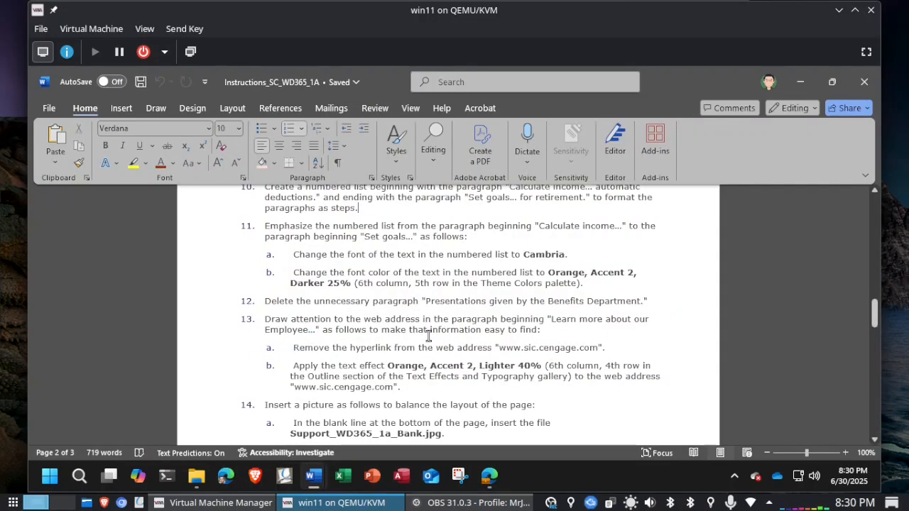
pyautogui.hotkey('alt', 'Tab')
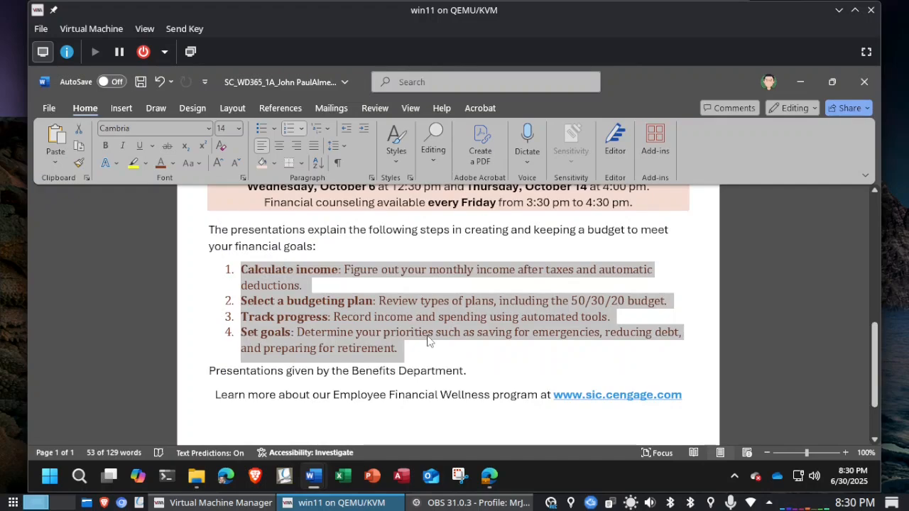
pyautogui.hotkey('alt', 'Tab')
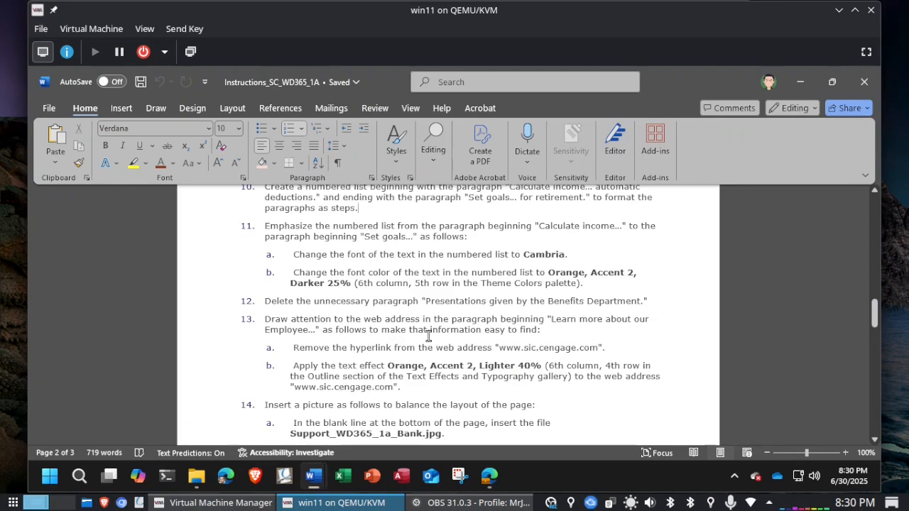
pyautogui.scroll(-3, 429, 337)
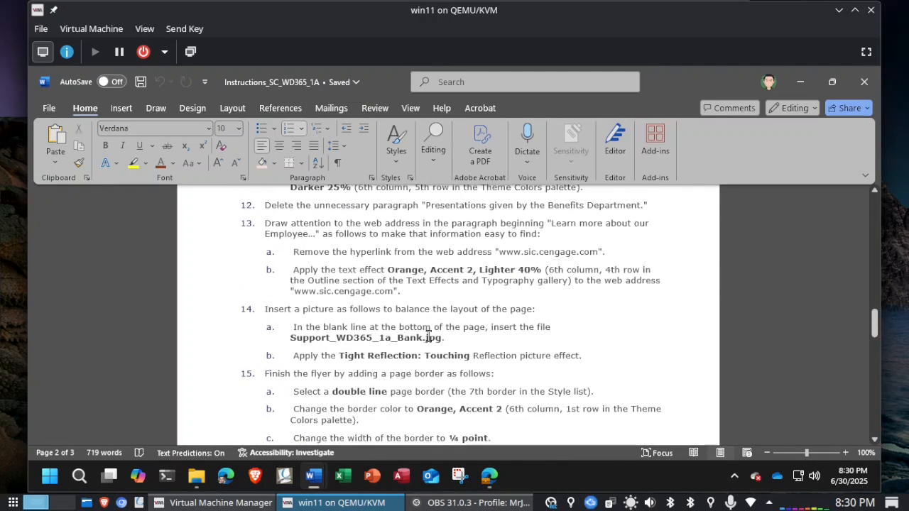
pyautogui.hotkey('alt', 'Tab')
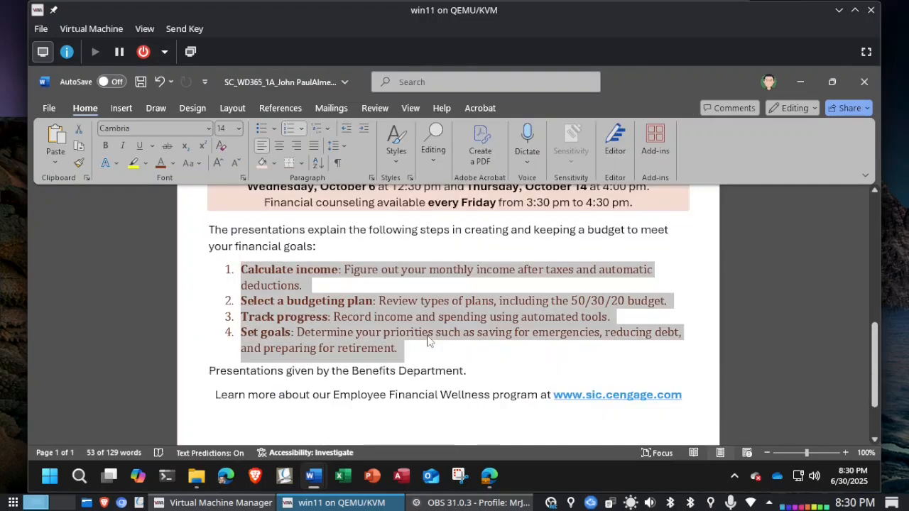
pyautogui.click(186, 378)
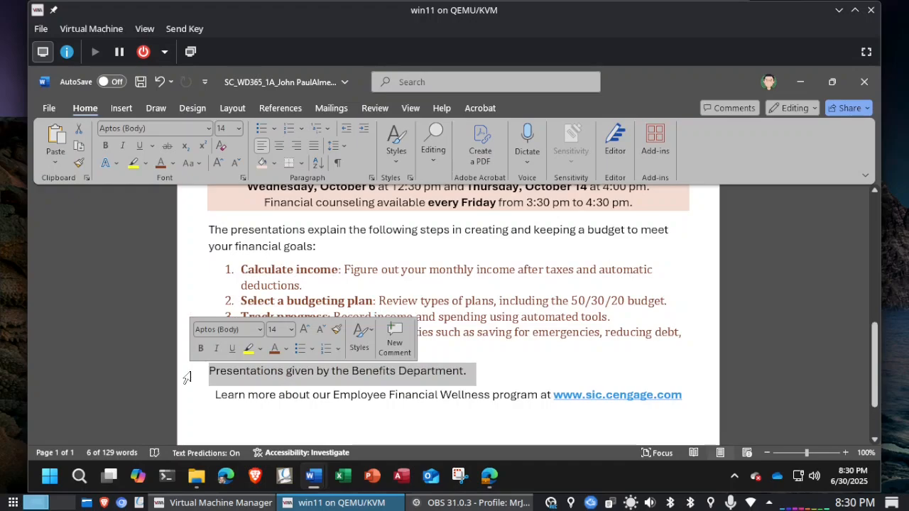
pyautogui.press('Delete')
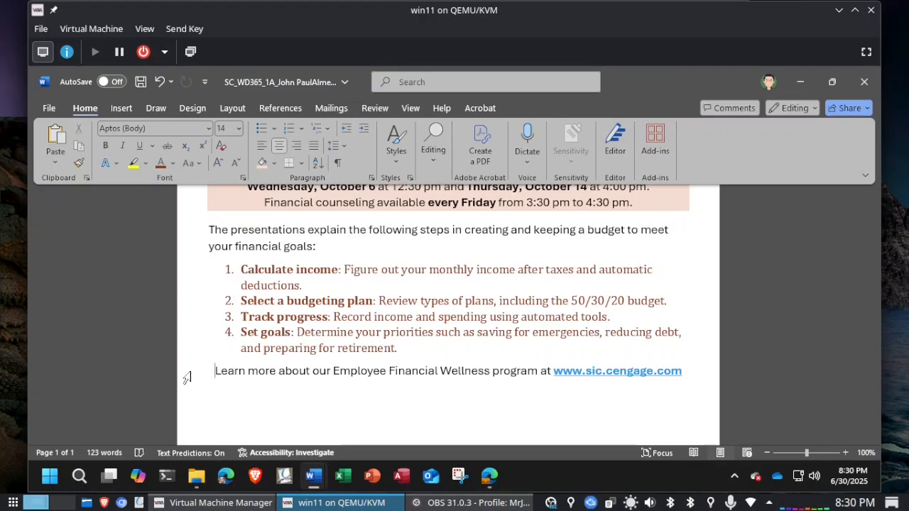
pyautogui.hotkey('ctrl', 'z')
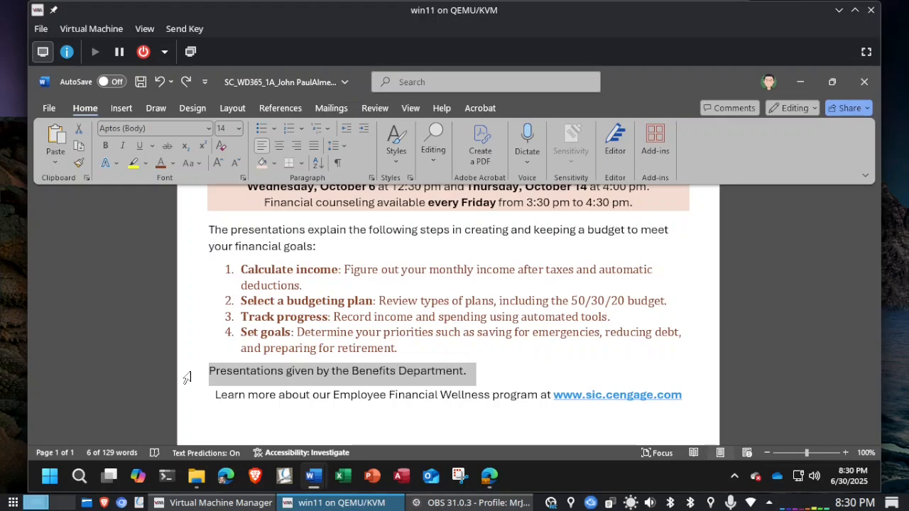
# Step: Try removing single characters from the word "Department" in the paragraph "Presentations given by the Benefits Department." and undo each removal
pyautogui.click(462, 370)
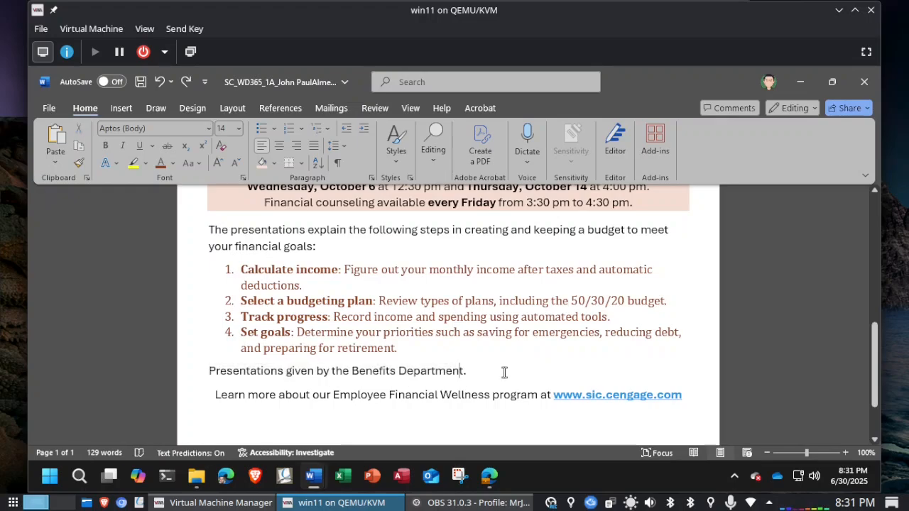
pyautogui.press('Left')
pyautogui.press('Left')
pyautogui.press('BackSpace')
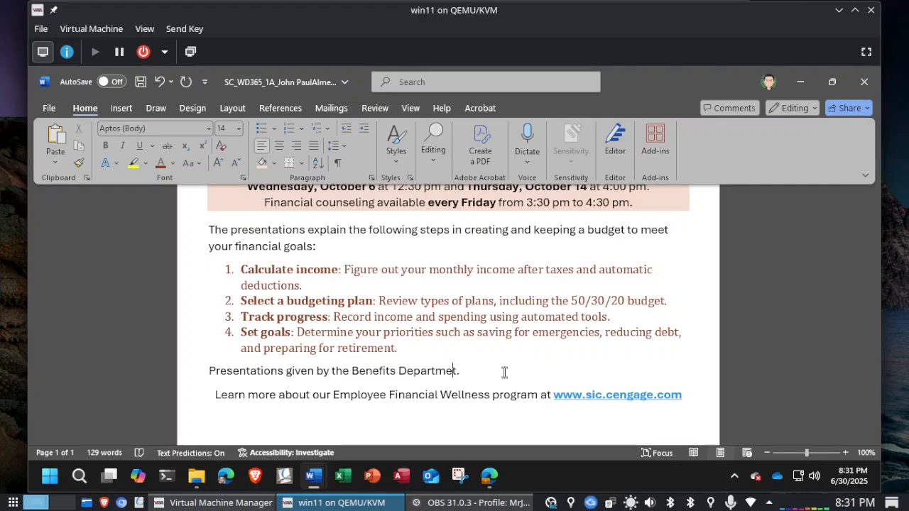
pyautogui.hotkey('ctrl', 'z')
pyautogui.press('Delete')
pyautogui.hotkey('ctrl', 'z')
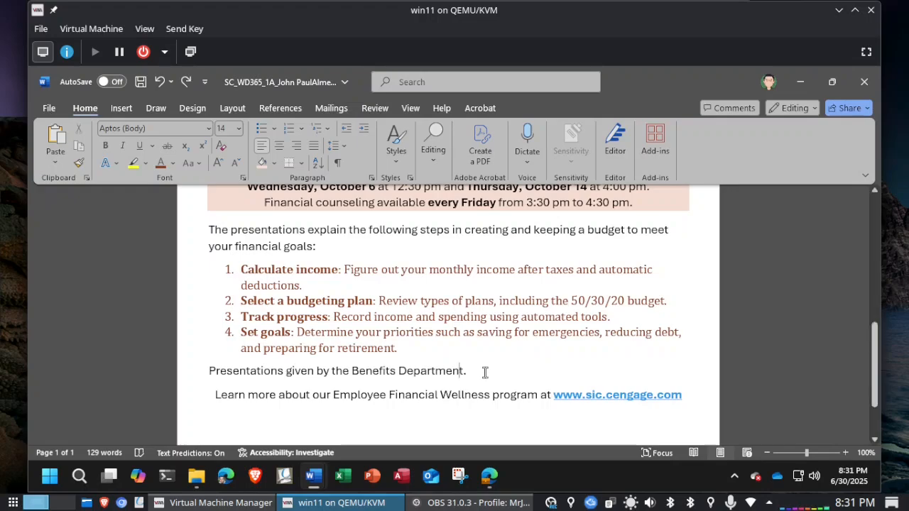
# Step: Delete the whole paragraph "Presentations given by the Benefits Department." from the flyer and save the document
pyautogui.moveTo(468, 371); pyautogui.dragTo(215, 380)
pyautogui.press('Delete')
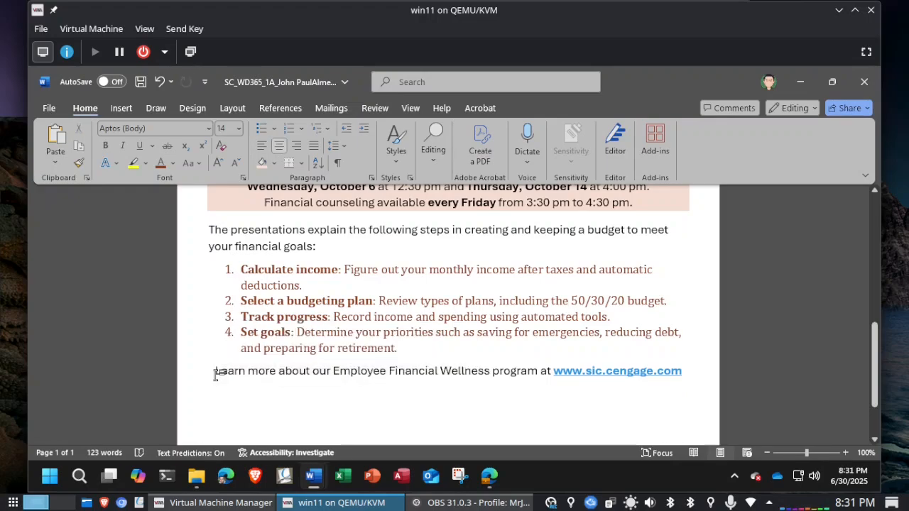
pyautogui.click(138, 84)
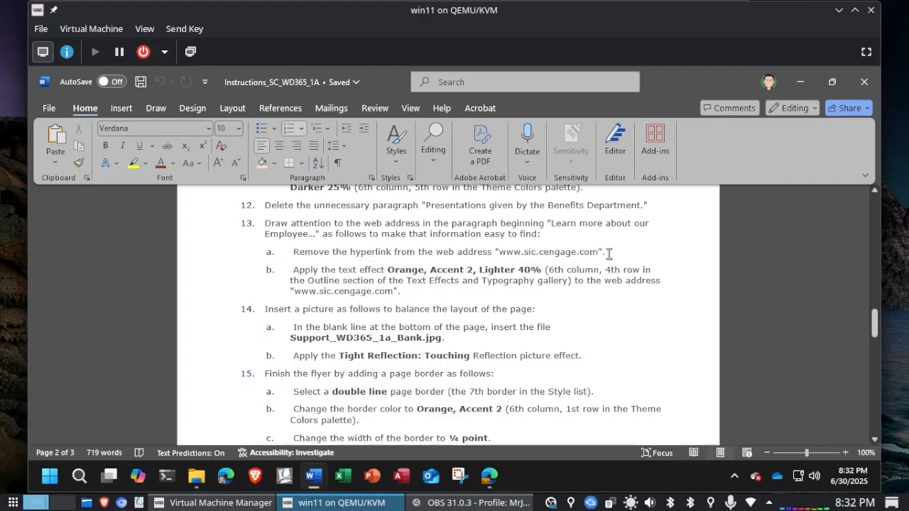
pyautogui.hotkey('alt', 'Tab')
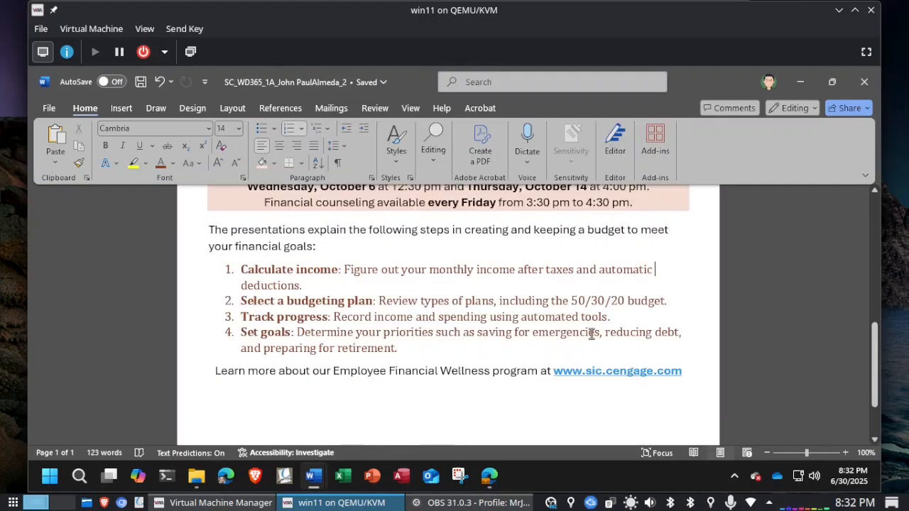
pyautogui.rightClick(577, 372)
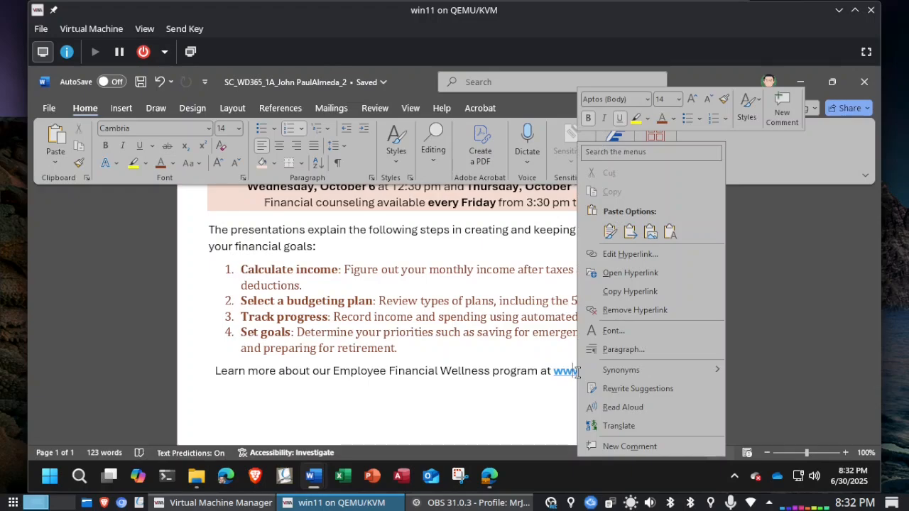
pyautogui.click(612, 313)
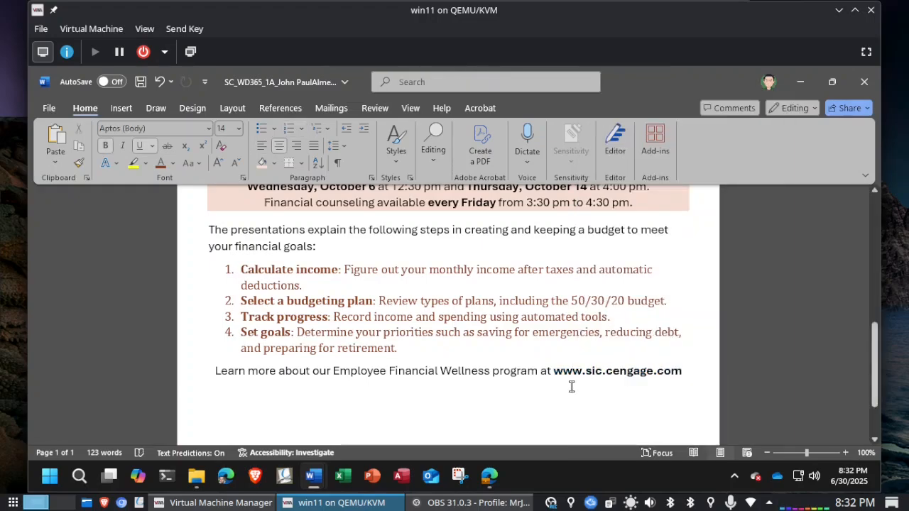
pyautogui.hotkey('alt', 'Tab')
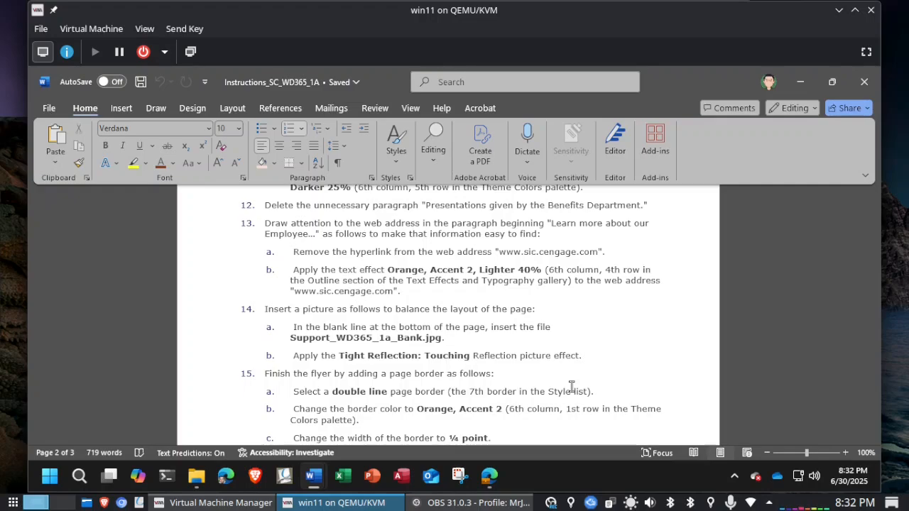
pyautogui.hotkey('alt', 'Tab')
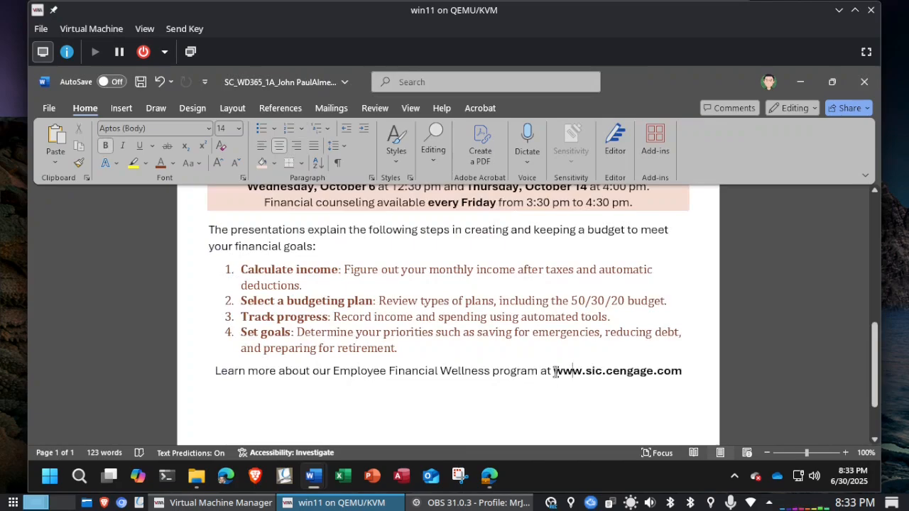
pyautogui.moveTo(555, 372); pyautogui.dragTo(666, 377)
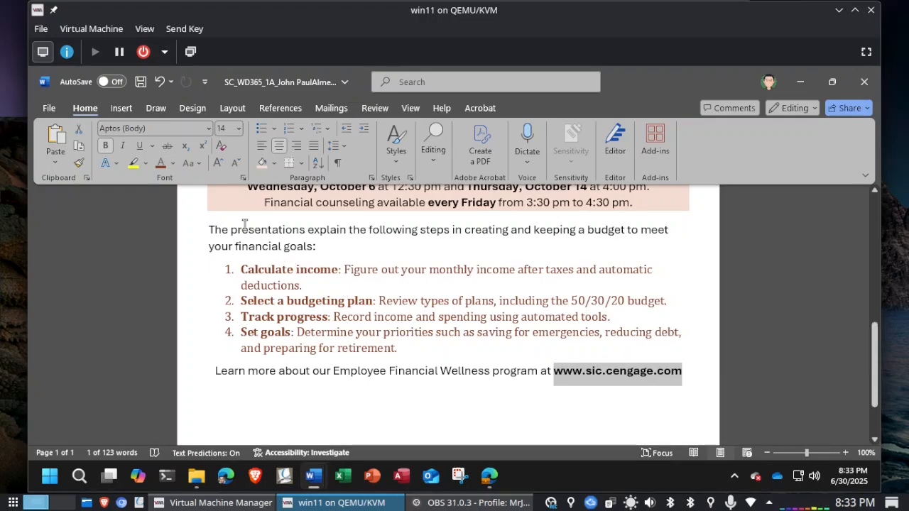
pyautogui.click(116, 163)
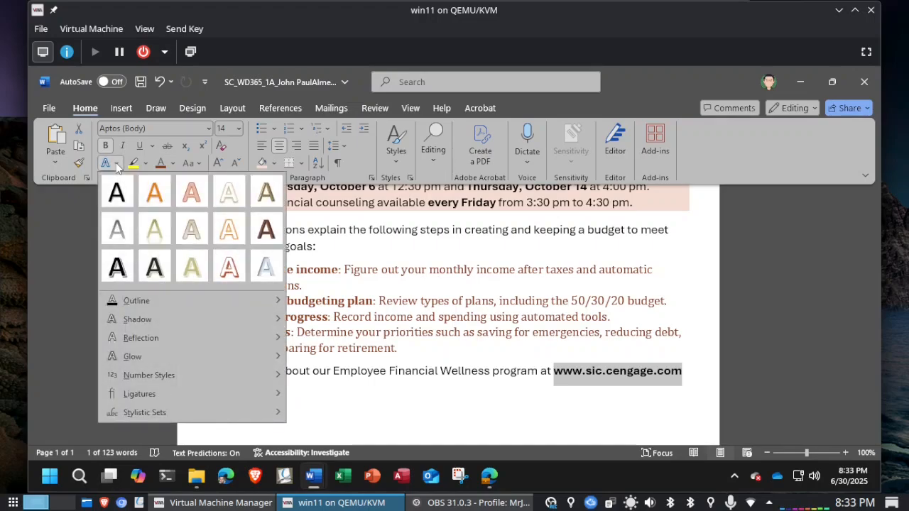
pyautogui.press('Escape')
pyautogui.hotkey('alt', 'Tab')
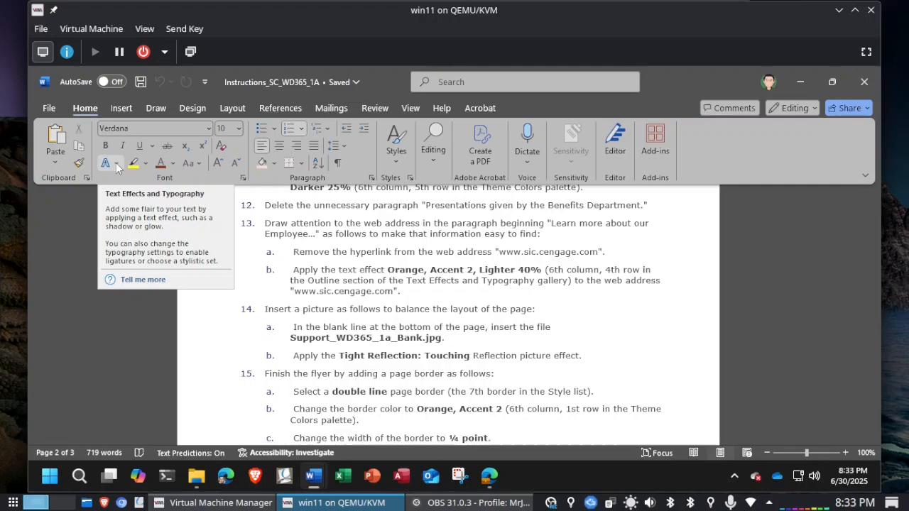
pyautogui.hotkey('alt', 'Tab')
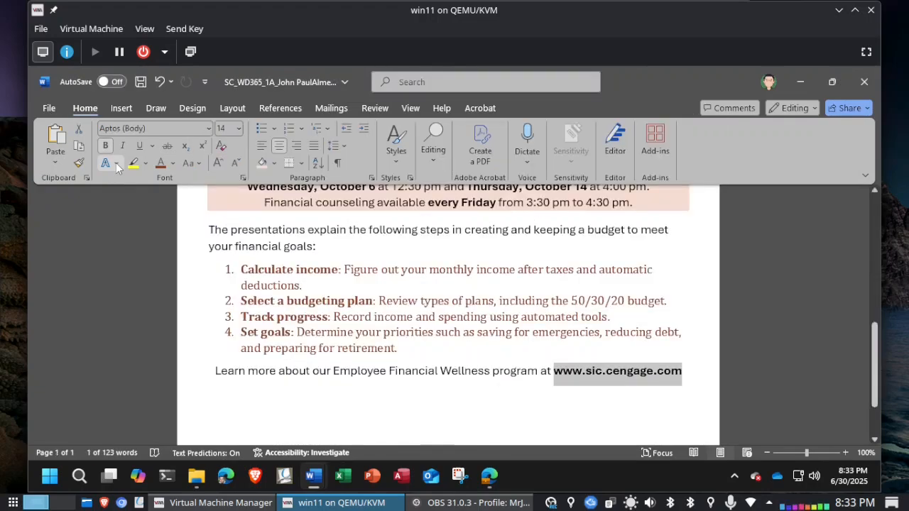
pyautogui.click(117, 164)
pyautogui.moveTo(157, 298)
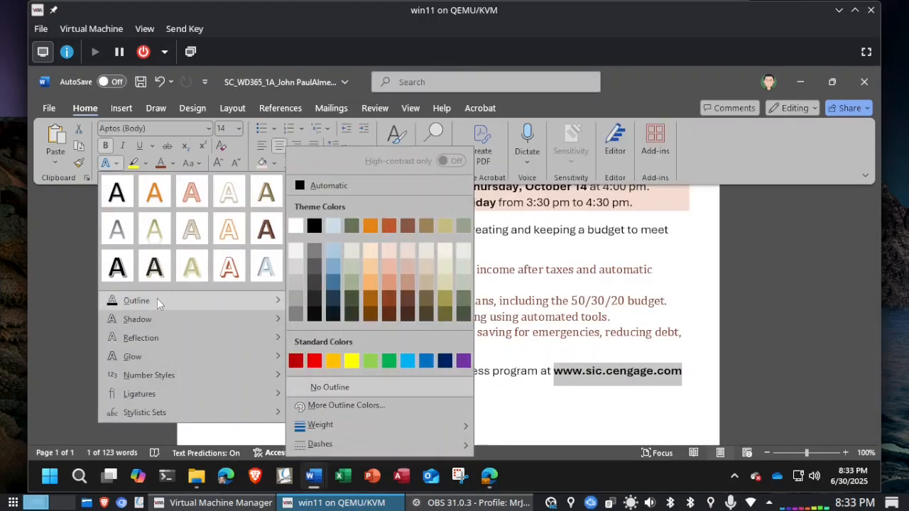
pyautogui.hotkey('alt', 'Tab')
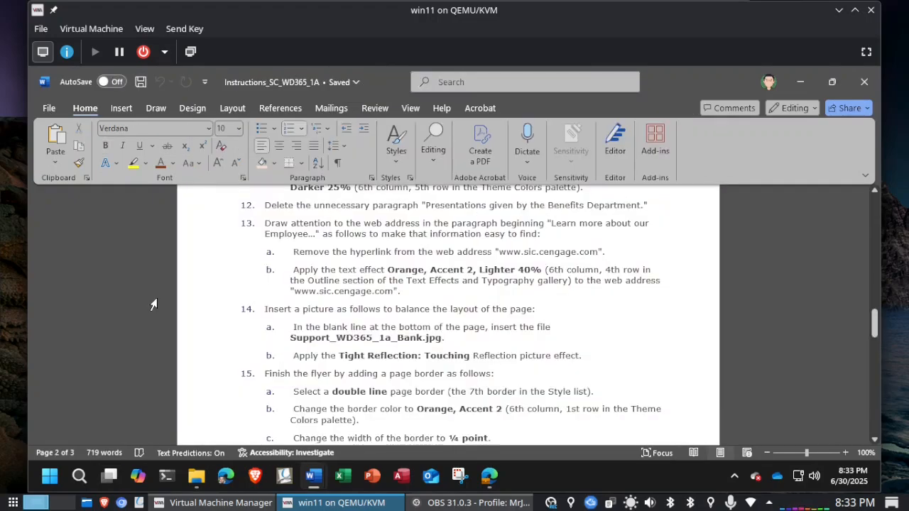
pyautogui.hotkey('alt', 'Tab')
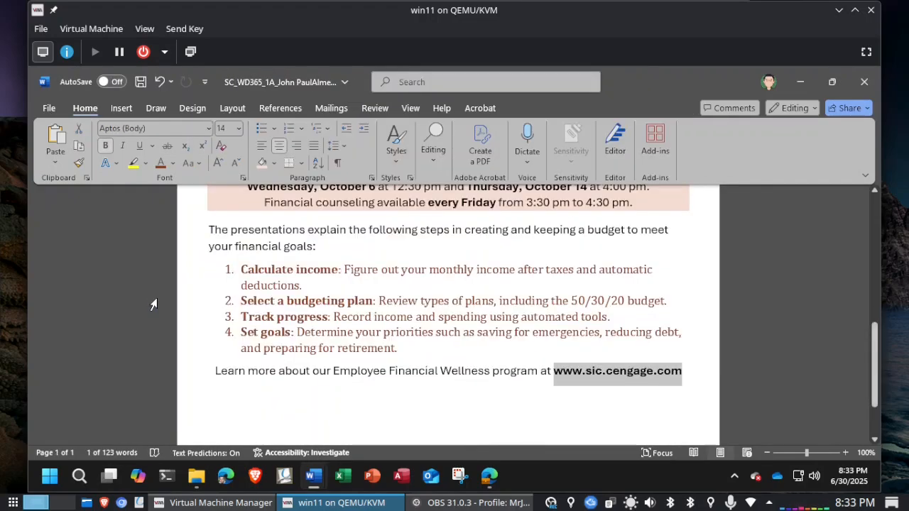
pyautogui.click(121, 161)
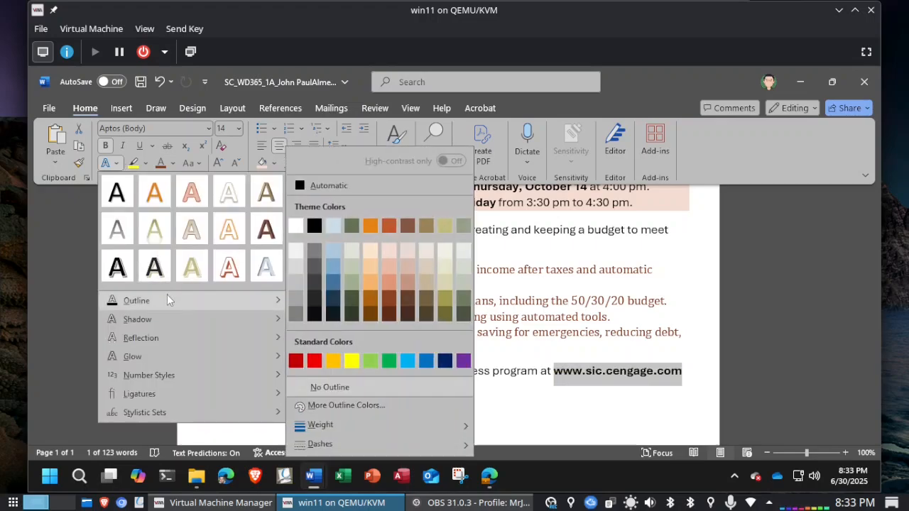
pyautogui.click(387, 285)
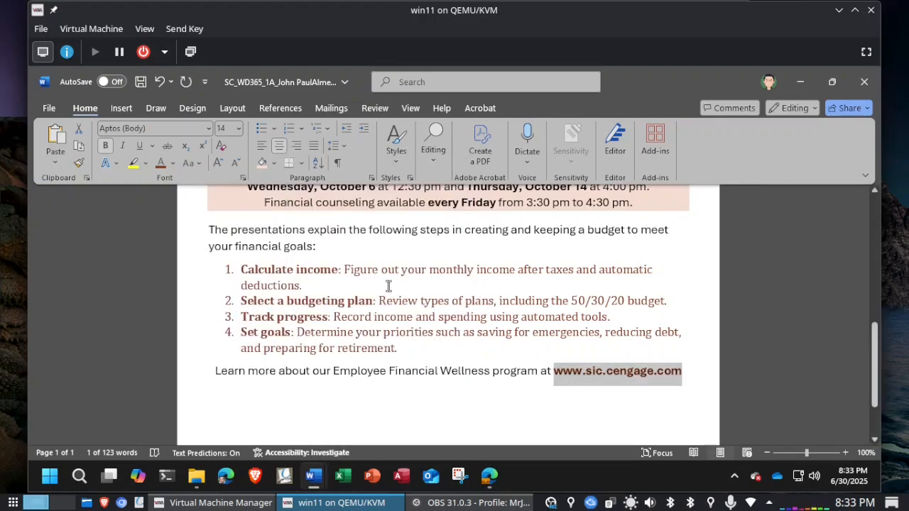
# Step: Read instructions 14 and 15, and check the MindTap Word 1 Project page for the support picture file Support_WD365_1A_Bank.jpg
pyautogui.hotkey('alt', 'Tab')
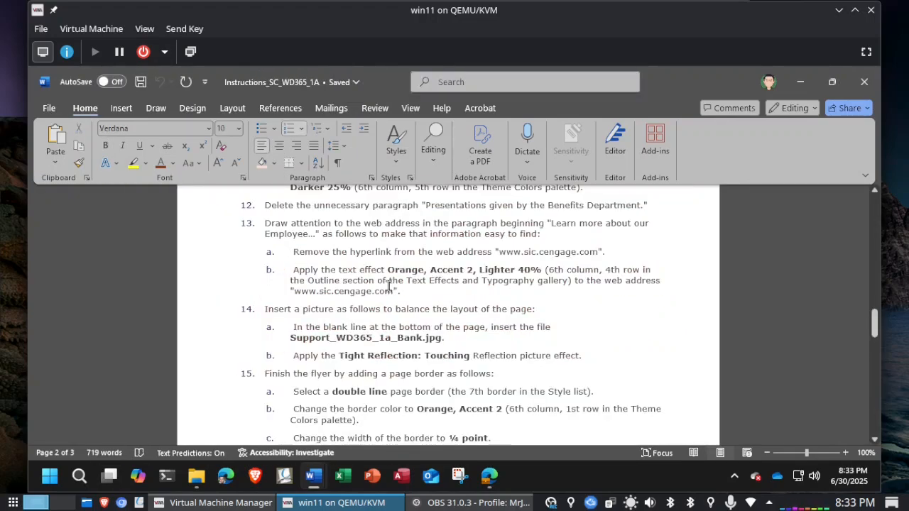
pyautogui.scroll(-3, 389, 286)
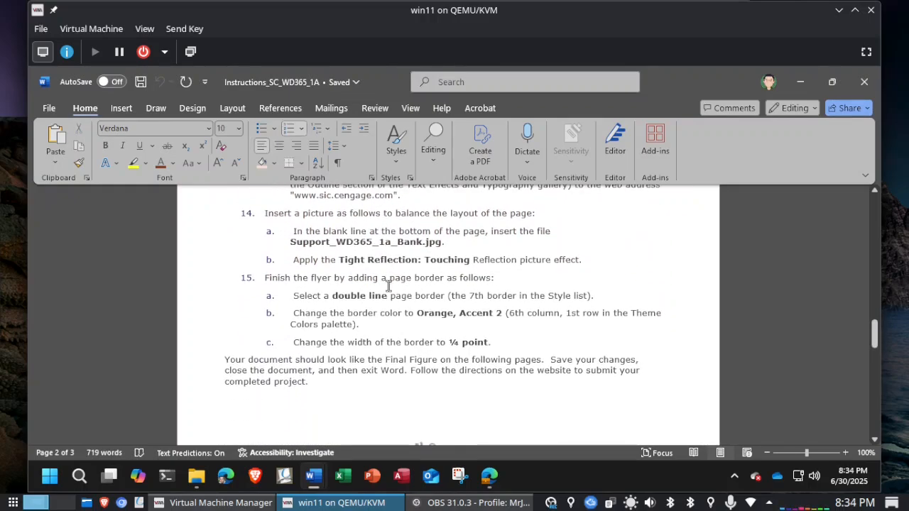
pyautogui.click(491, 479)
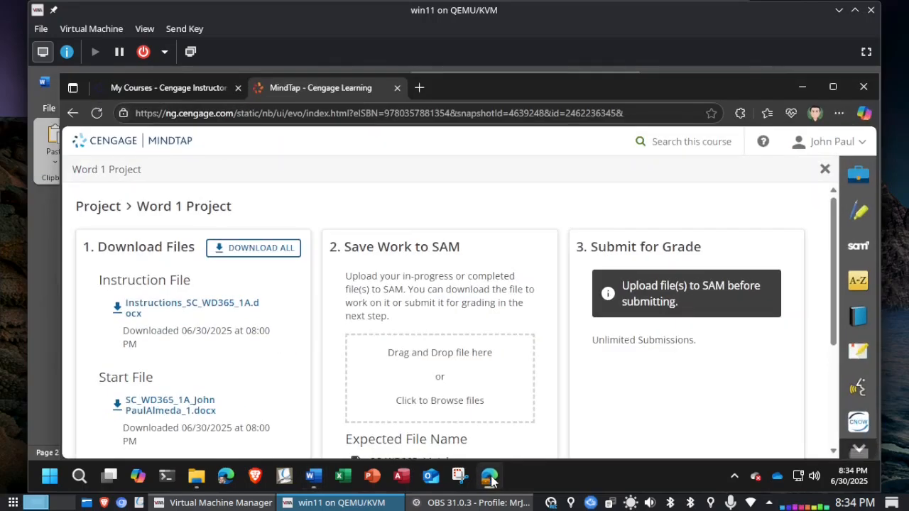
pyautogui.scroll(-2, 298, 380)
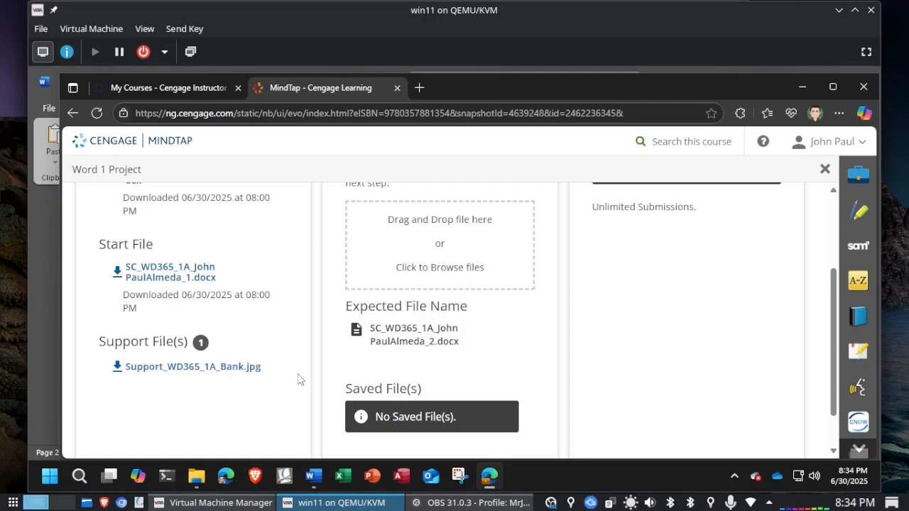
pyautogui.click(801, 86)
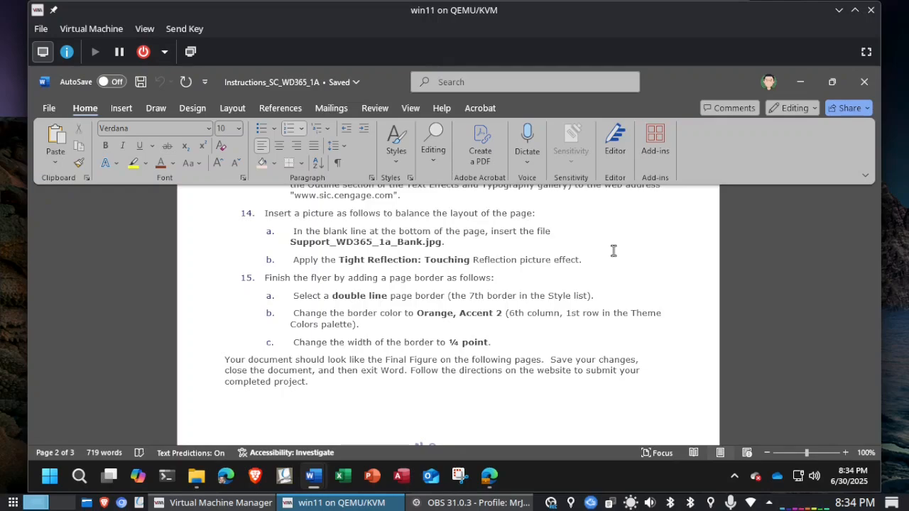
pyautogui.hotkey('alt', 'Tab')
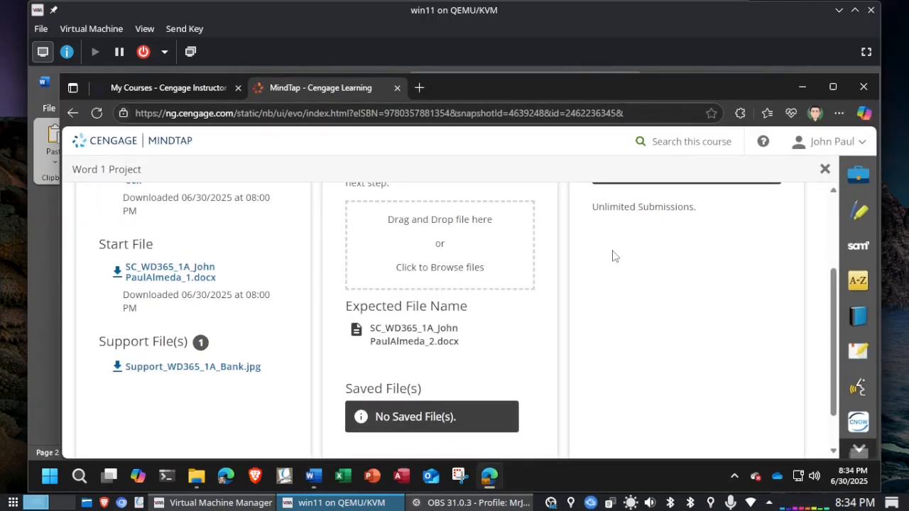
pyautogui.click(802, 86)
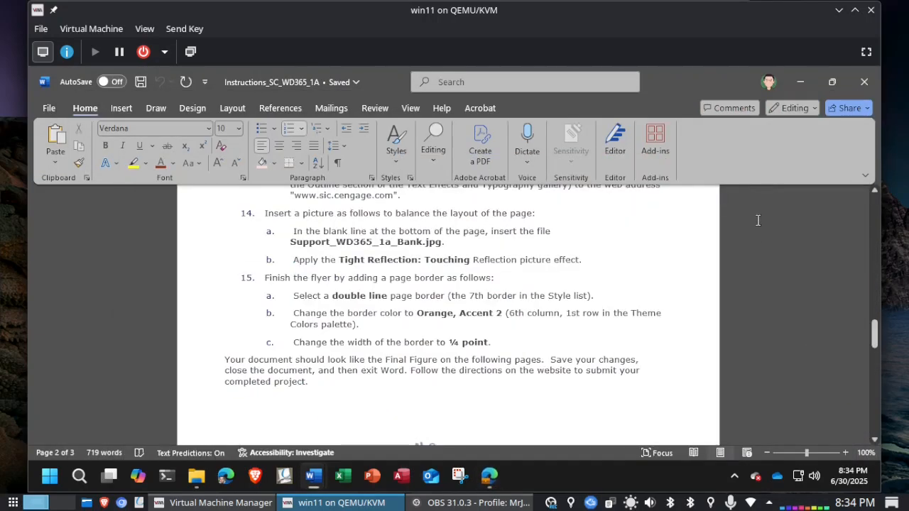
pyautogui.hotkey('alt', 'Tab')
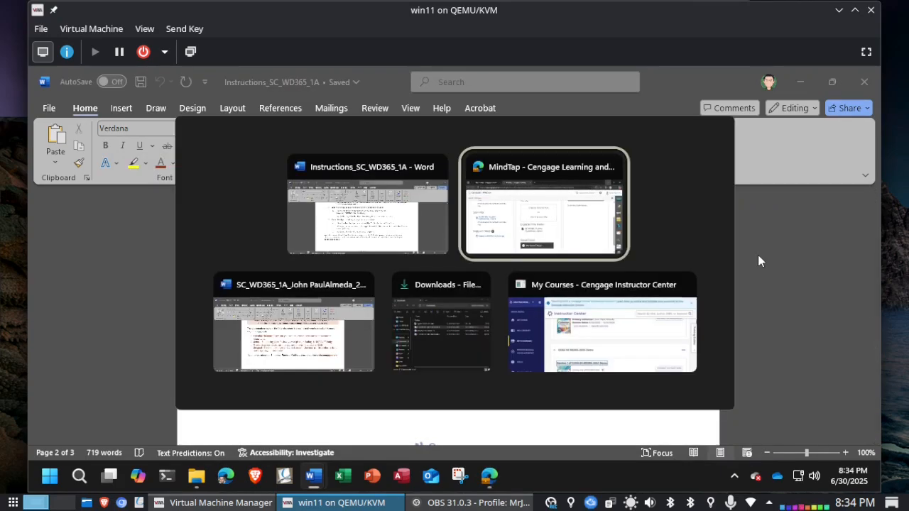
# Step: Insert the picture Support_WD365_1A_Bank from the Downloads folder in the blank line at the bottom of the flyer
pyautogui.hotkey('alt', 'Tab')
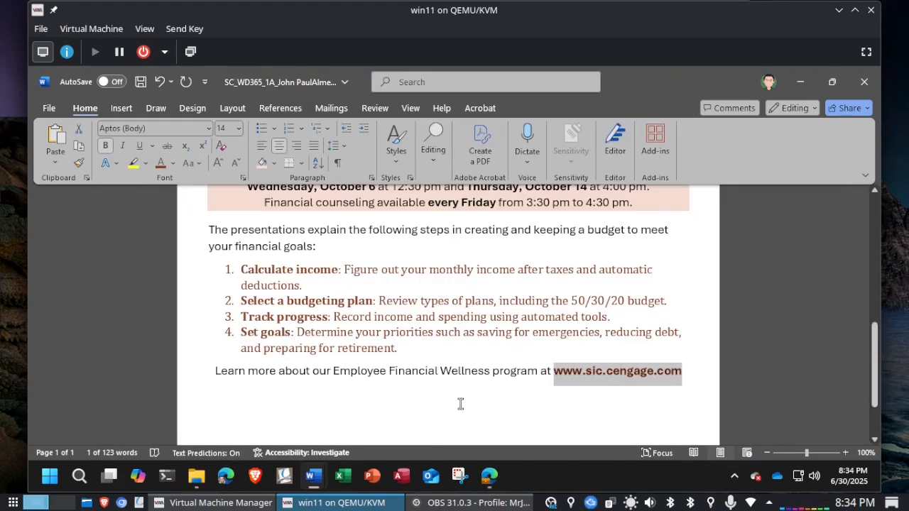
pyautogui.click(457, 408)
pyautogui.scroll(-2, 454, 408)
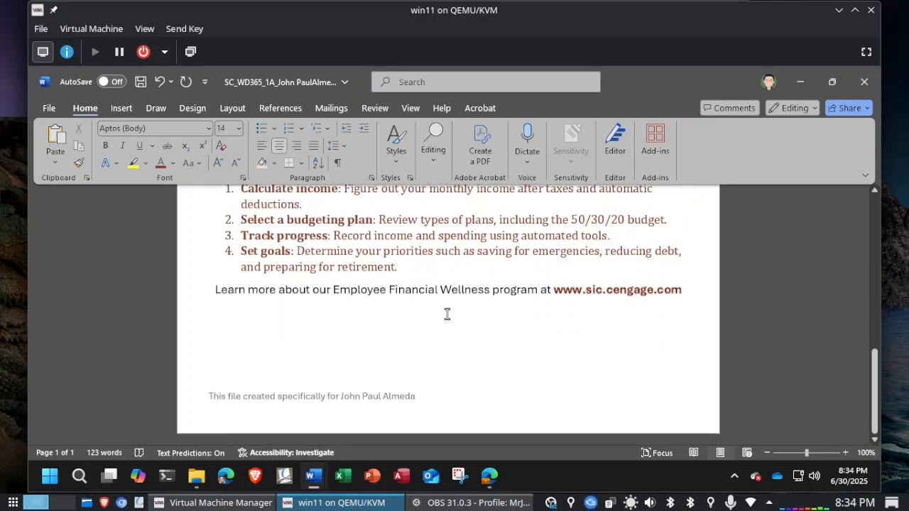
pyautogui.hotkey('alt', 'Tab')
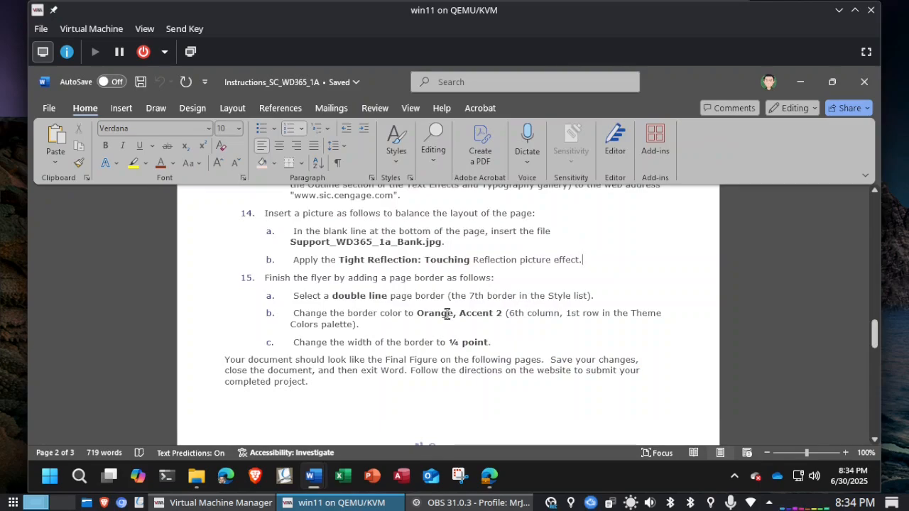
pyautogui.hotkey('alt', 'Tab')
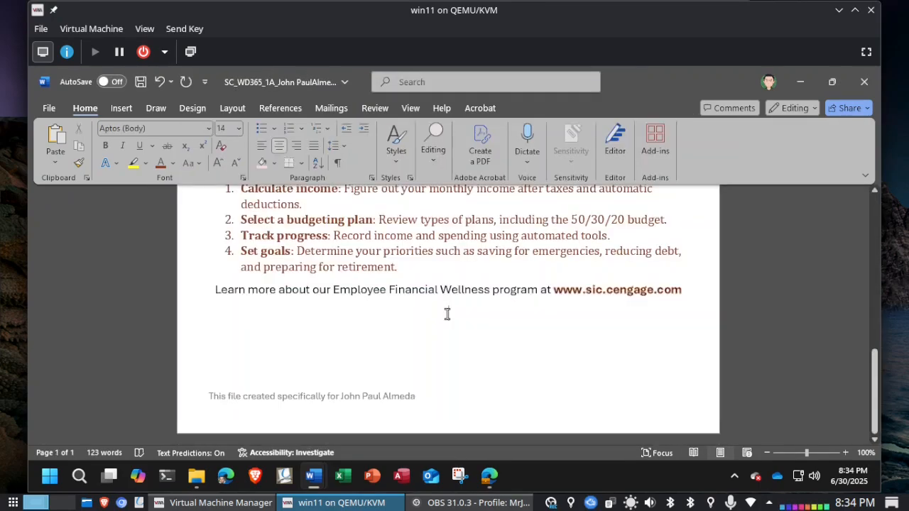
pyautogui.click(121, 108)
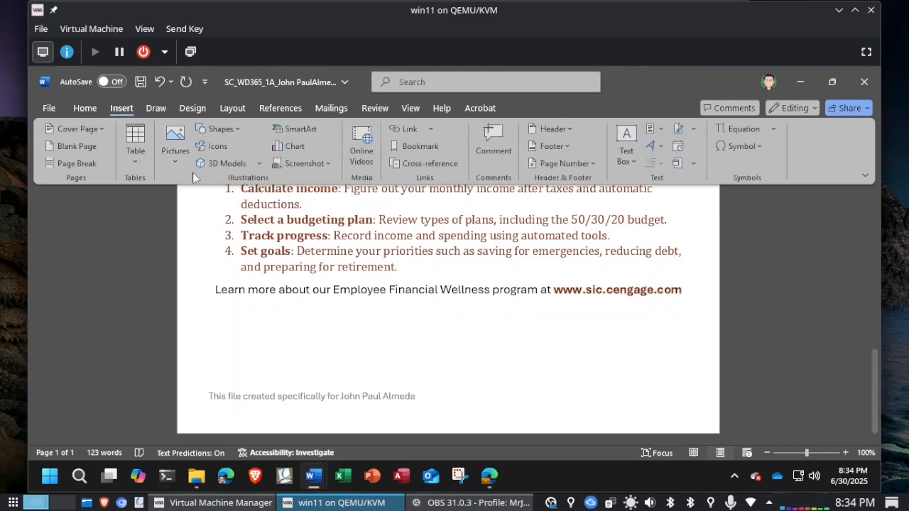
pyautogui.click(174, 157)
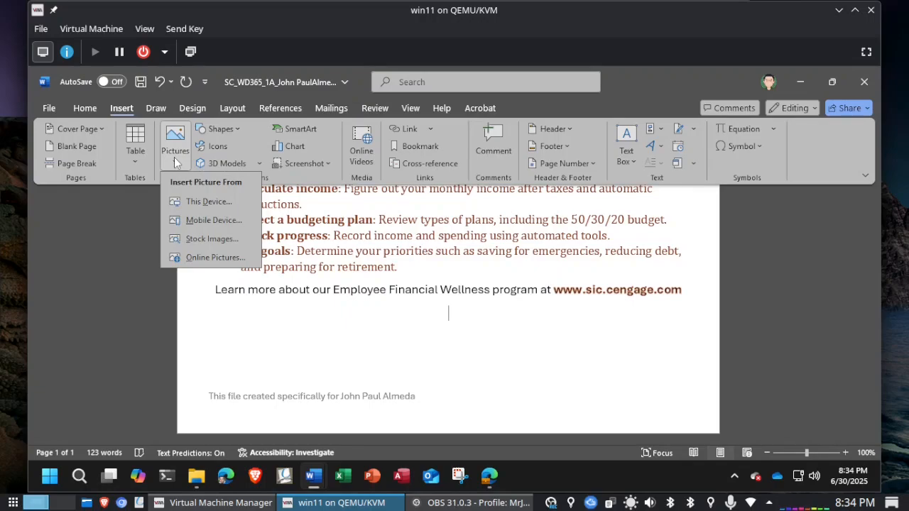
pyautogui.click(193, 201)
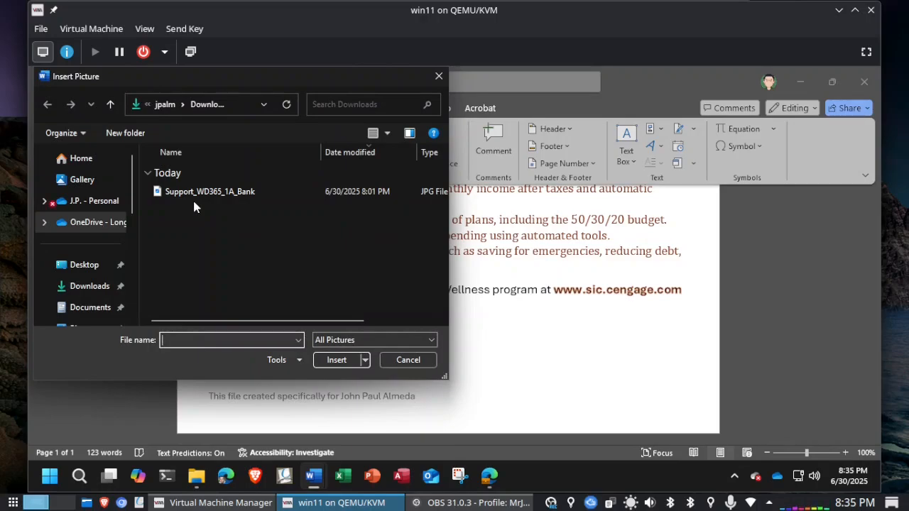
pyautogui.click(200, 196)
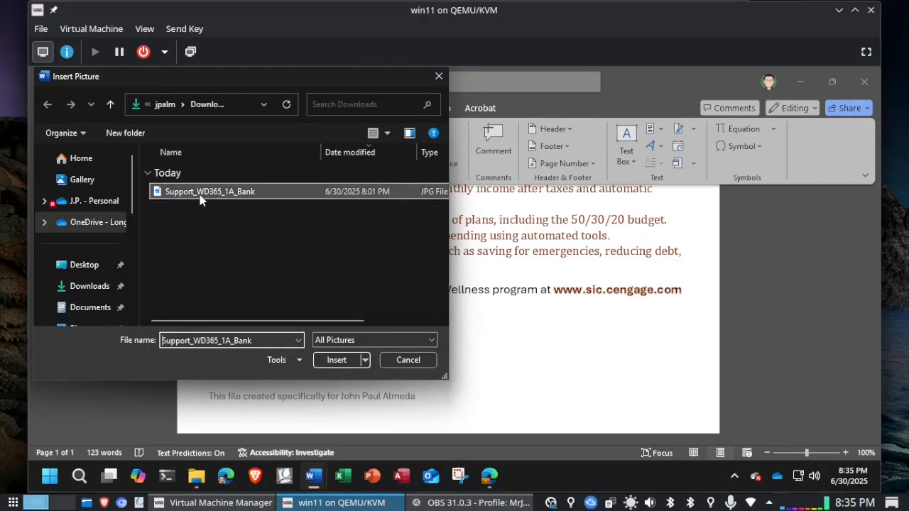
pyautogui.click(337, 360)
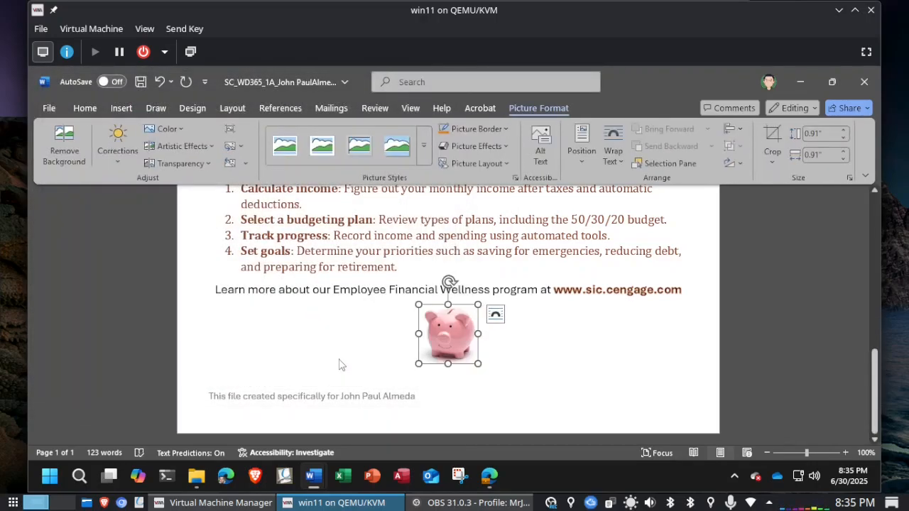
# Step: Read instruction 14b, apply the Tight Reflection: Touching picture effect to the piggy bank picture, and save the flyer
pyautogui.hotkey('alt', 'Tab')
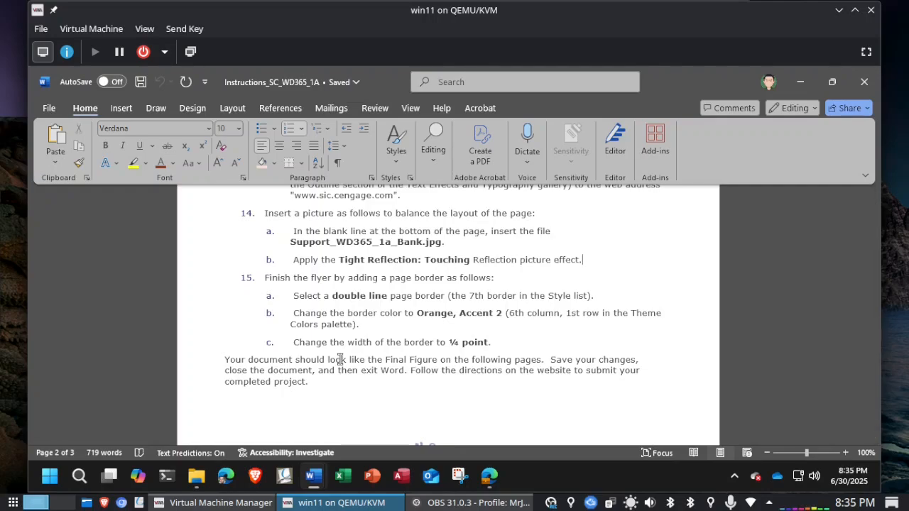
pyautogui.hotkey('alt', 'Tab')
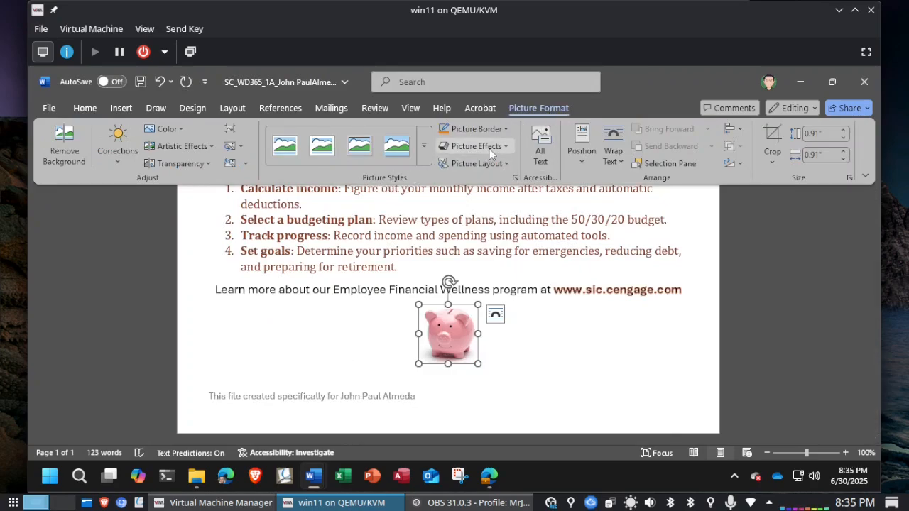
pyautogui.hotkey('alt', 'Tab')
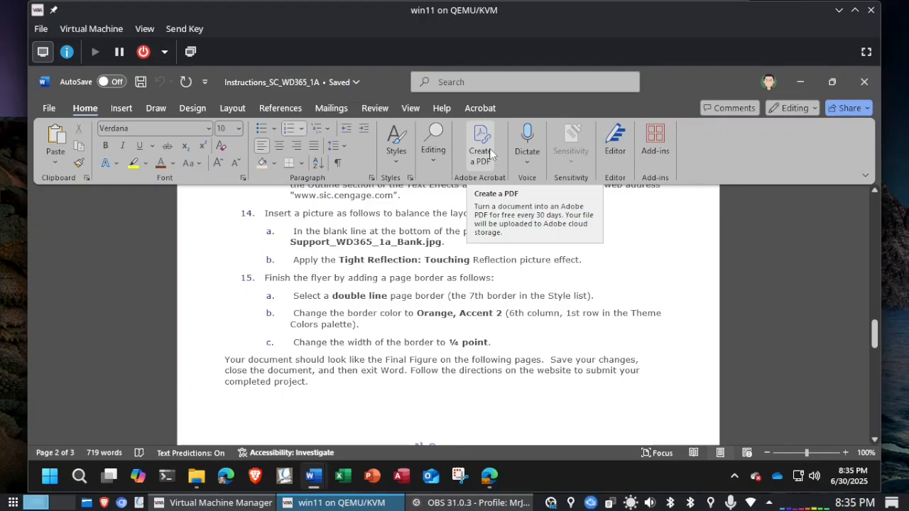
pyautogui.hotkey('alt', 'Tab')
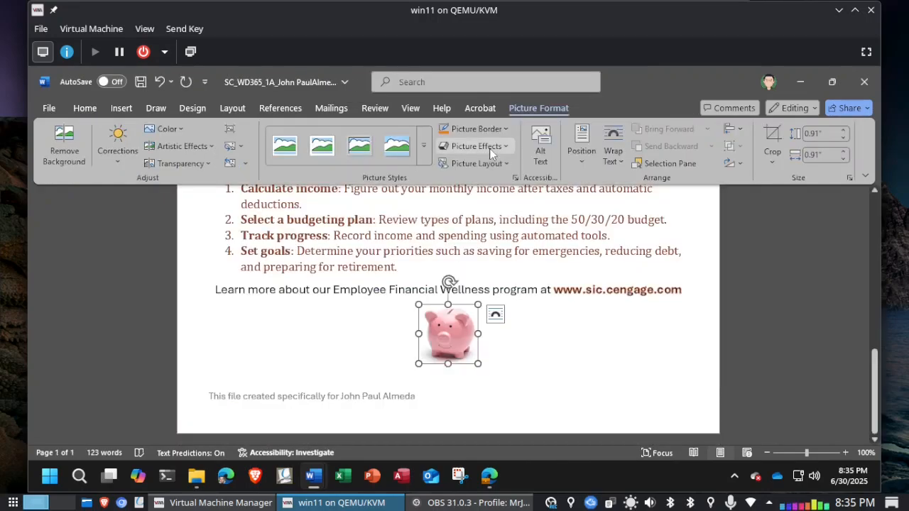
pyautogui.click(493, 148)
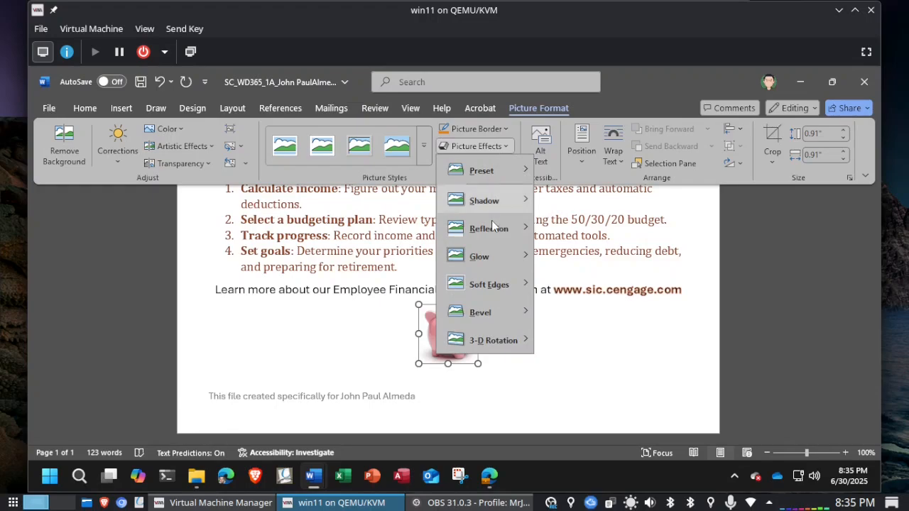
pyautogui.moveTo(491, 233)
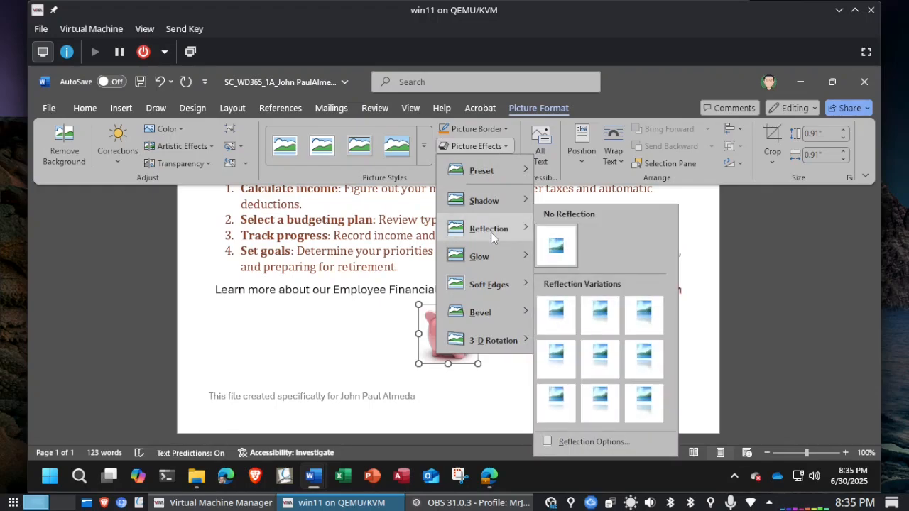
pyautogui.hotkey('alt', 'Tab')
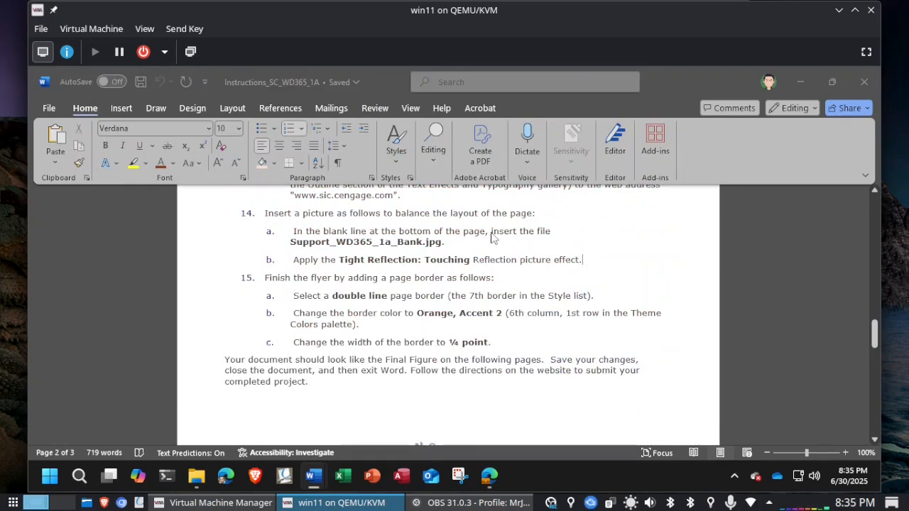
pyautogui.hotkey('alt', 'Tab')
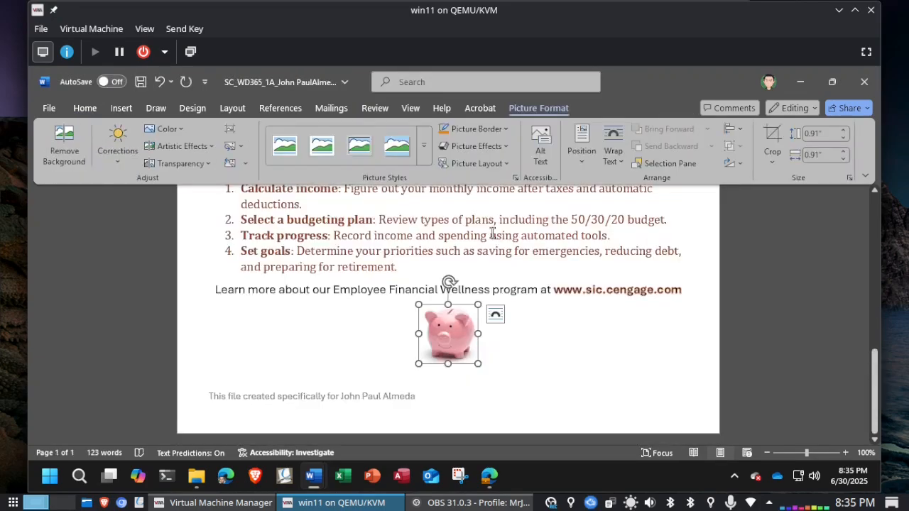
pyautogui.click(507, 146)
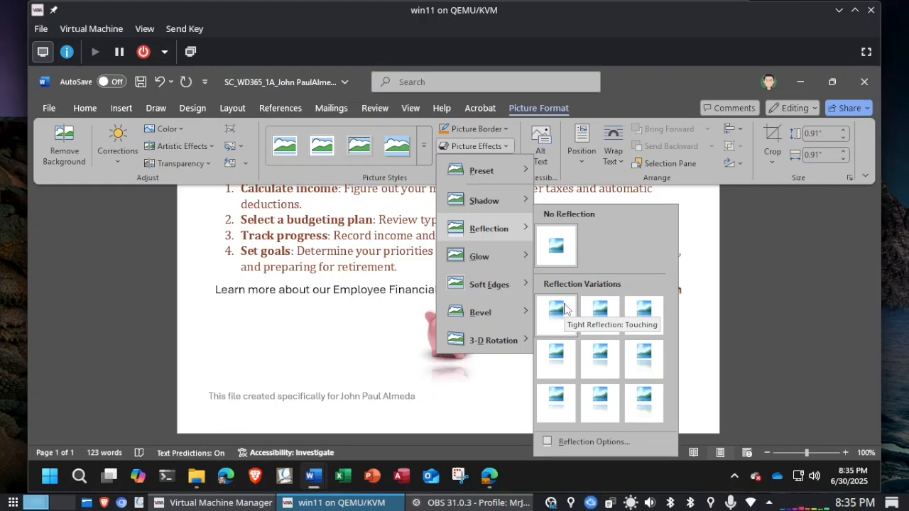
pyautogui.click(565, 307)
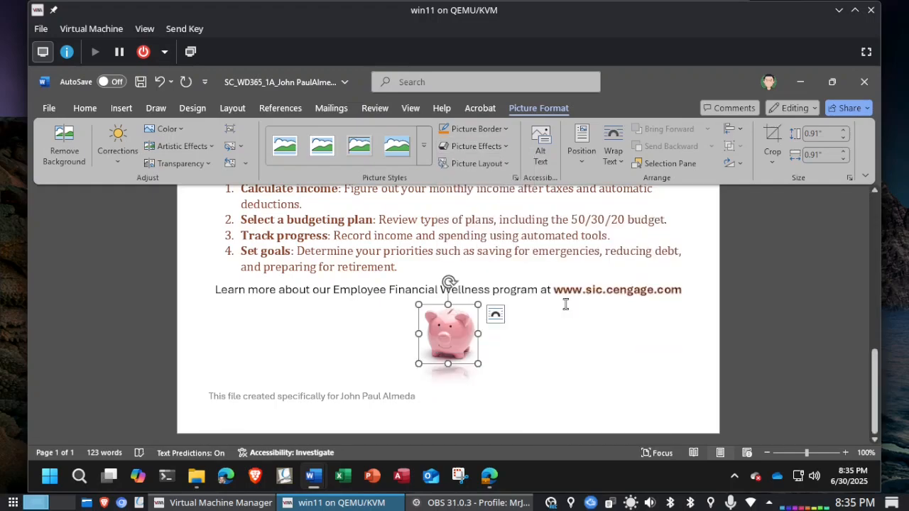
pyautogui.hotkey('ctrl', 's')
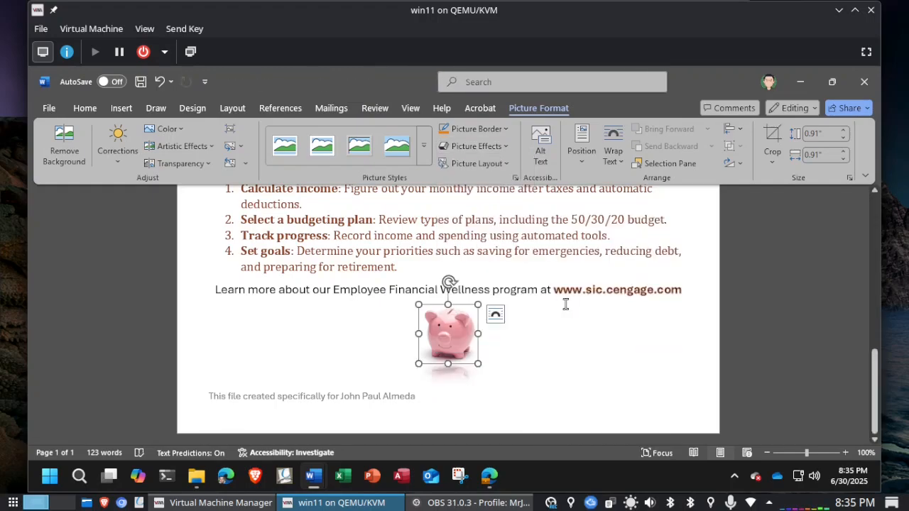
# Step: Read instruction 15 for the page border's style, color and width, and deselect the piggy bank picture in the flyer
pyautogui.hotkey('alt', 'Tab')
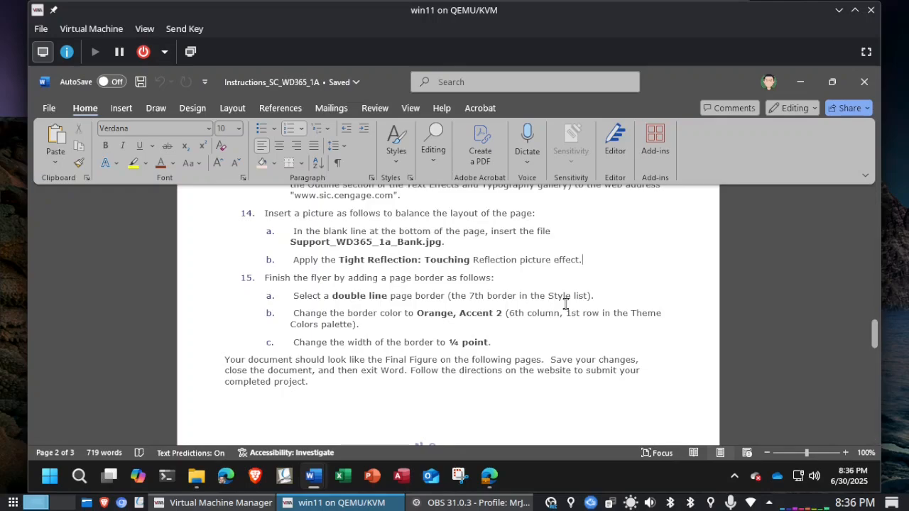
pyautogui.hotkey('alt', 'Tab')
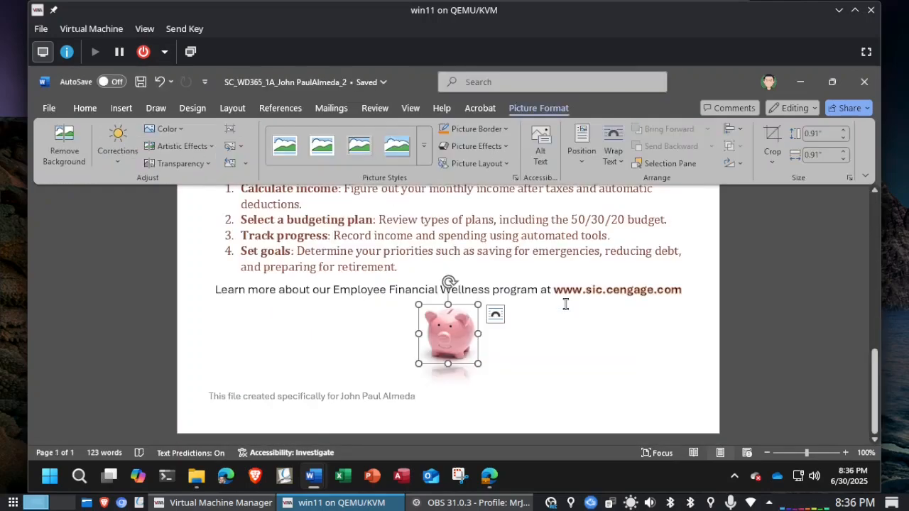
pyautogui.click(558, 332)
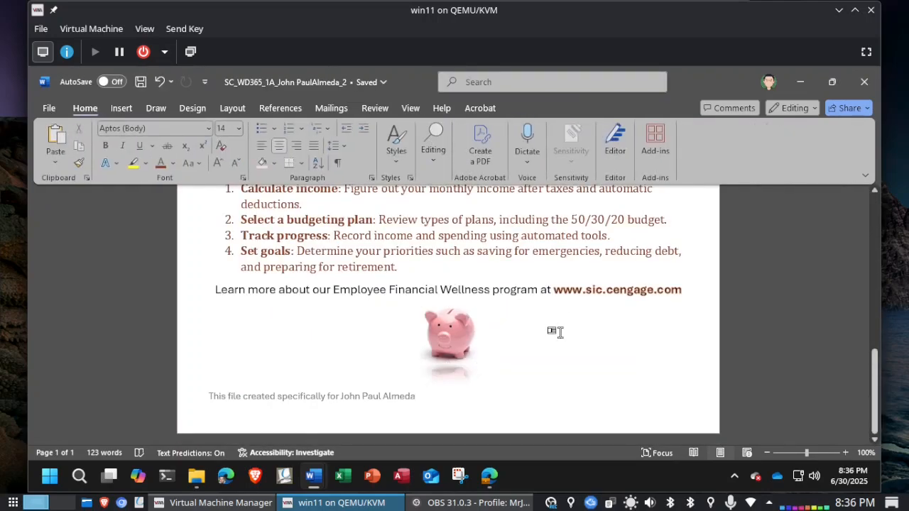
pyautogui.hotkey('alt', 'Tab')
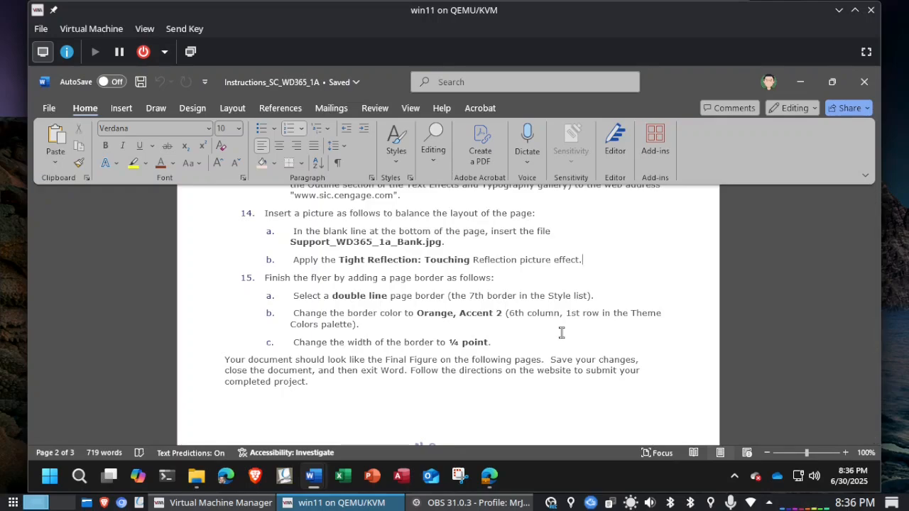
pyautogui.hotkey('alt', 'Tab')
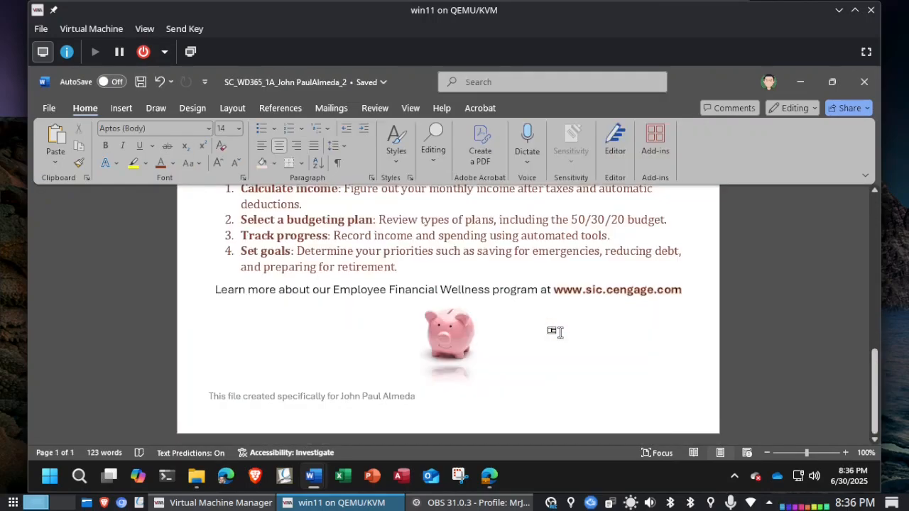
pyautogui.click(184, 108)
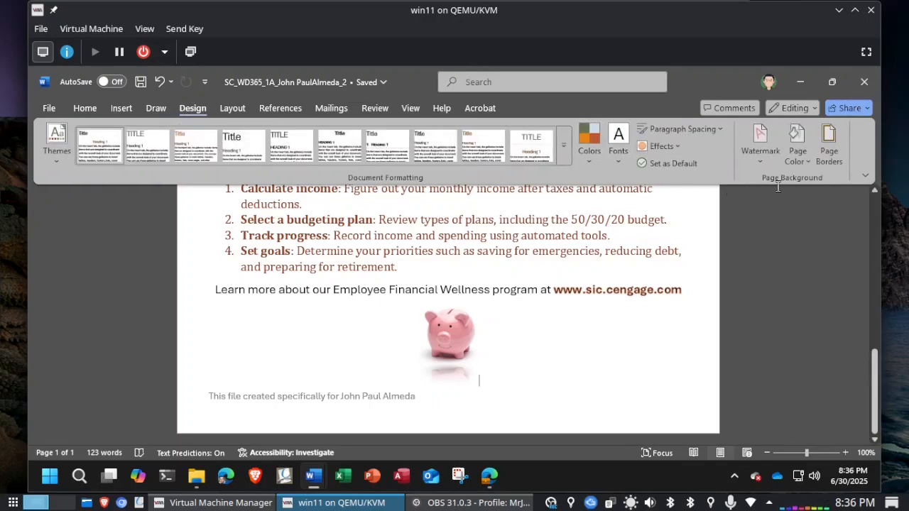
pyautogui.click(829, 149)
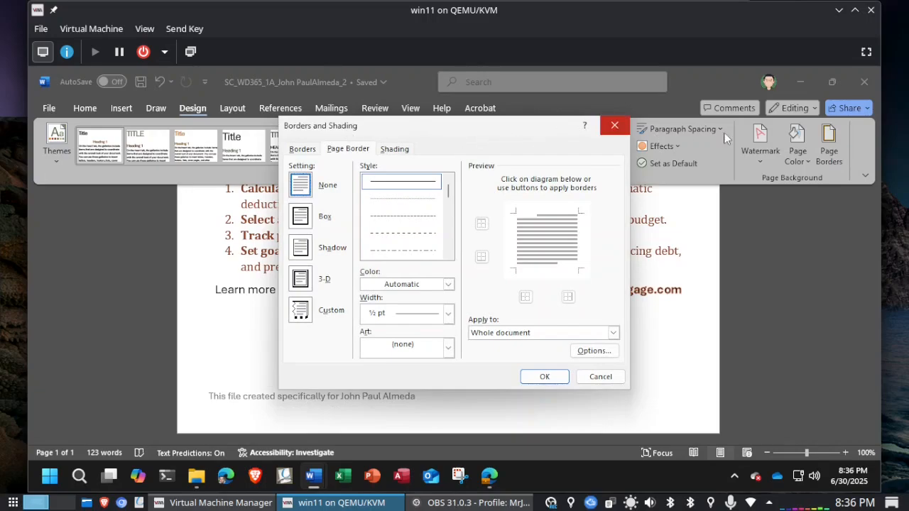
pyautogui.click(610, 127)
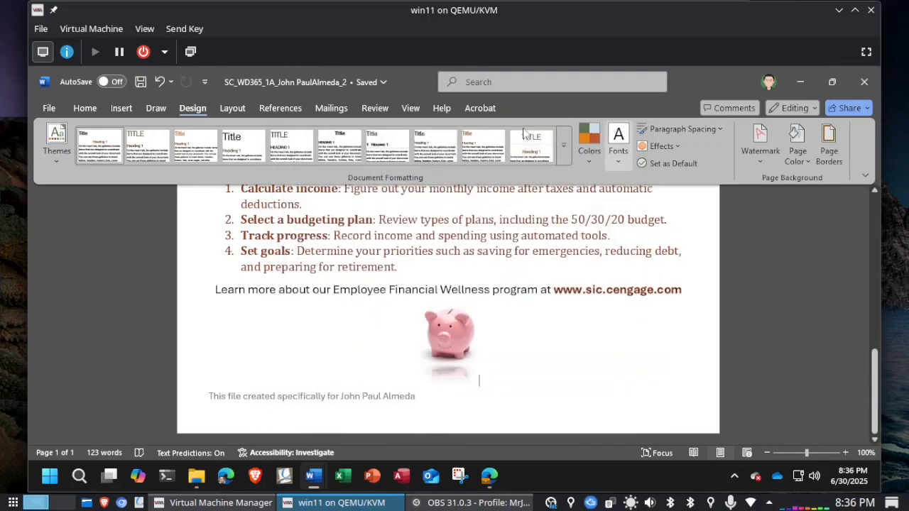
pyautogui.click(85, 109)
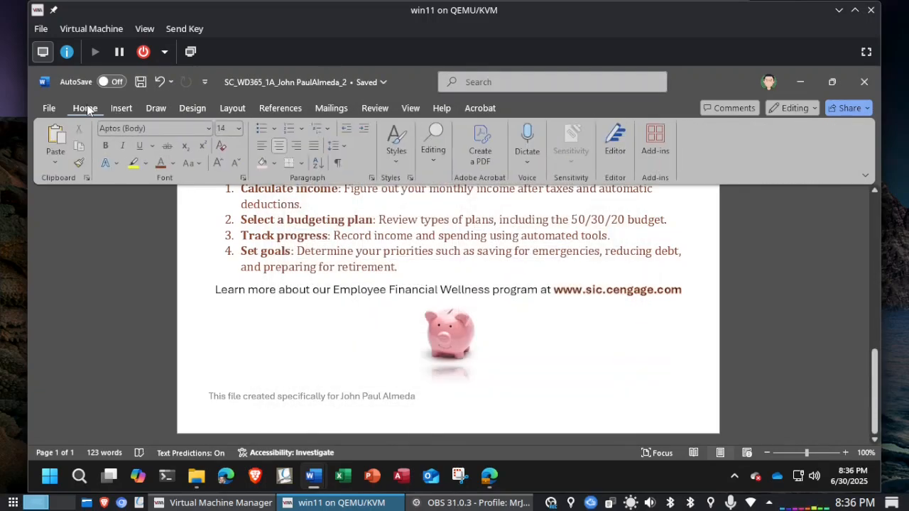
pyautogui.click(301, 165)
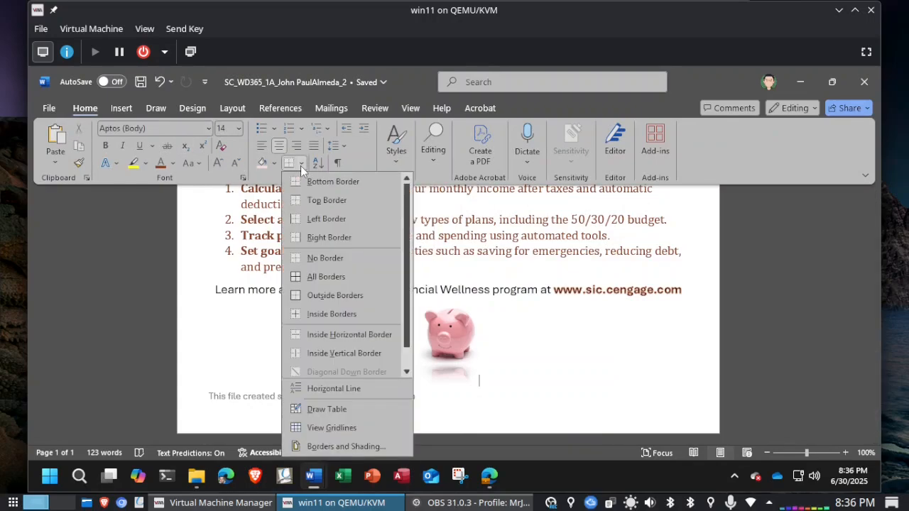
pyautogui.click(344, 446)
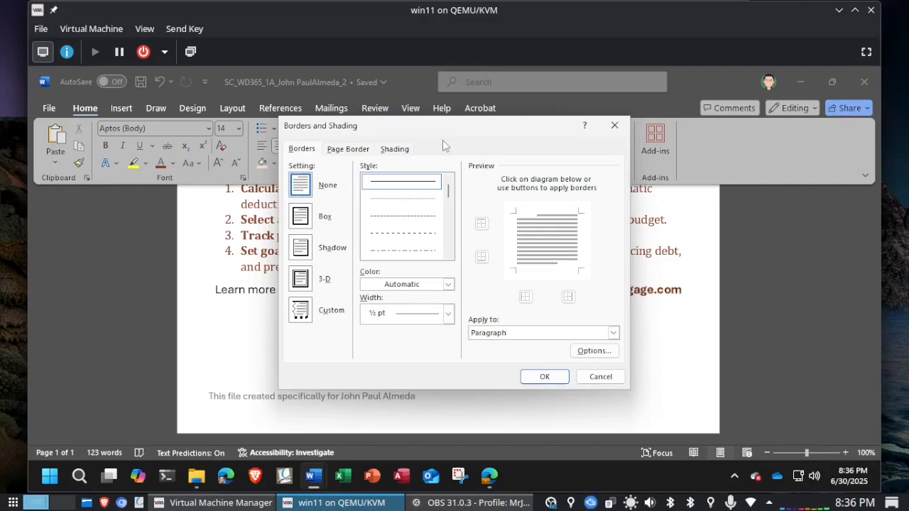
pyautogui.click(614, 127)
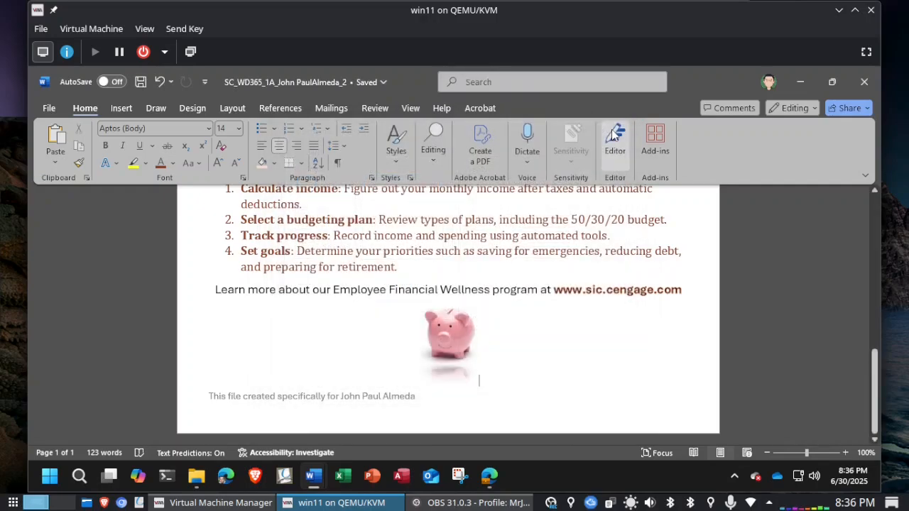
# Step: Open the flyer's page border settings and recheck instruction 15 for the border's style, color and width
pyautogui.click(200, 109)
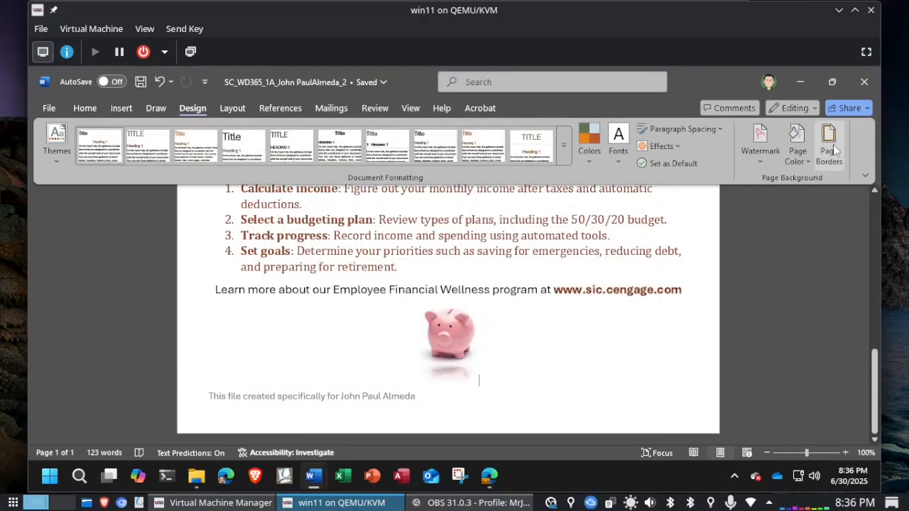
pyautogui.click(835, 151)
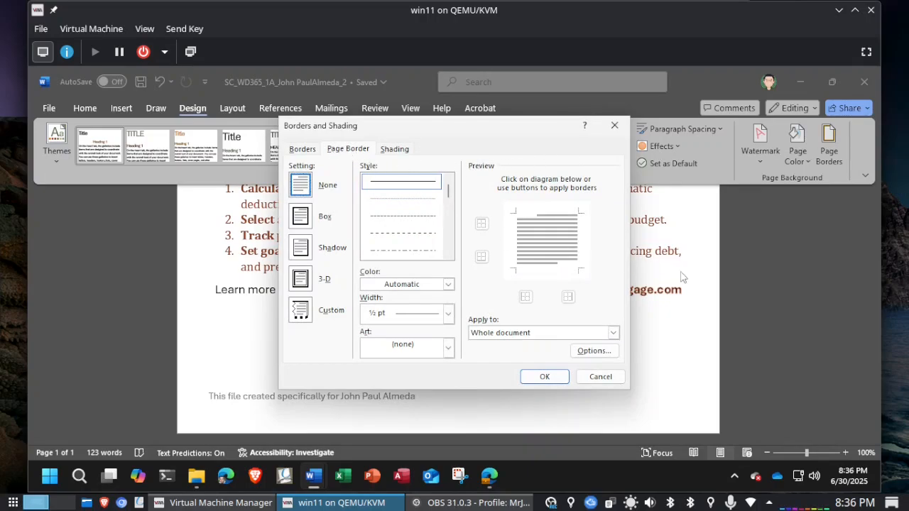
pyautogui.click(756, 356)
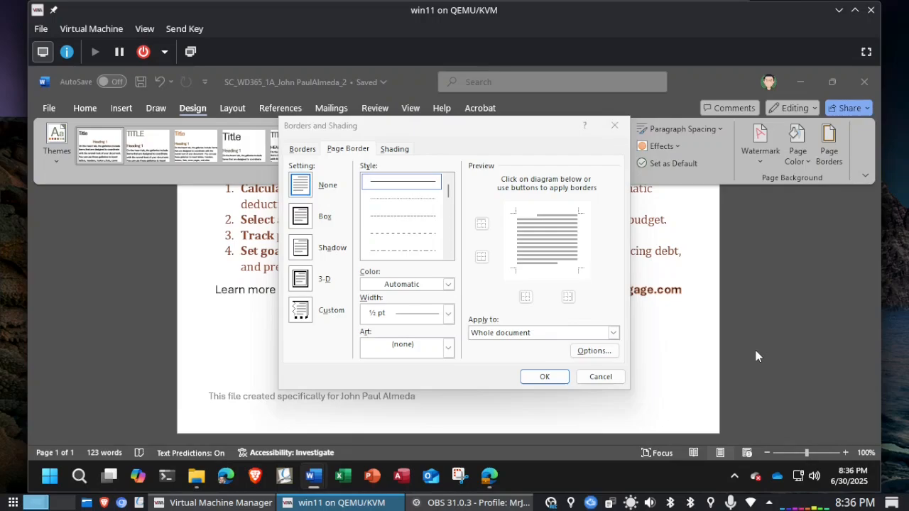
pyautogui.hotkey('alt', 'Tab')
pyautogui.hotkey('alt', 'Tab')
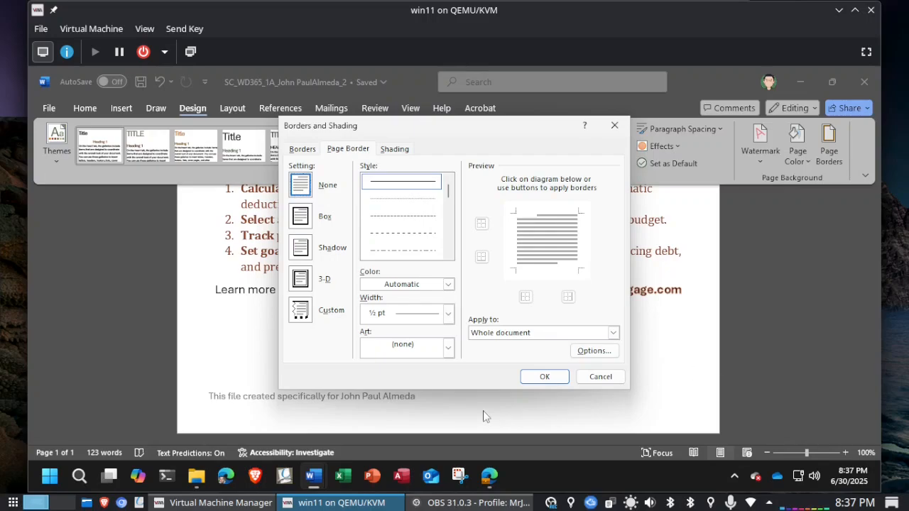
pyautogui.moveTo(320, 481)
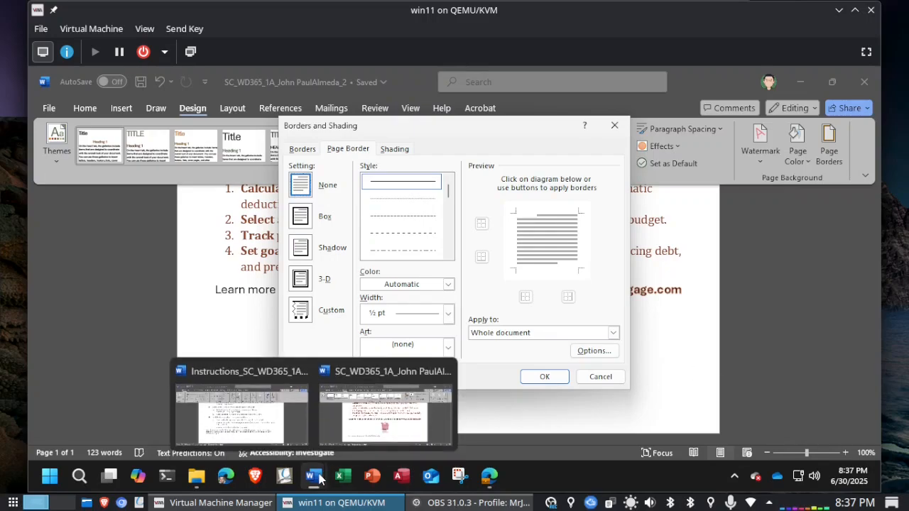
pyautogui.moveTo(287, 419)
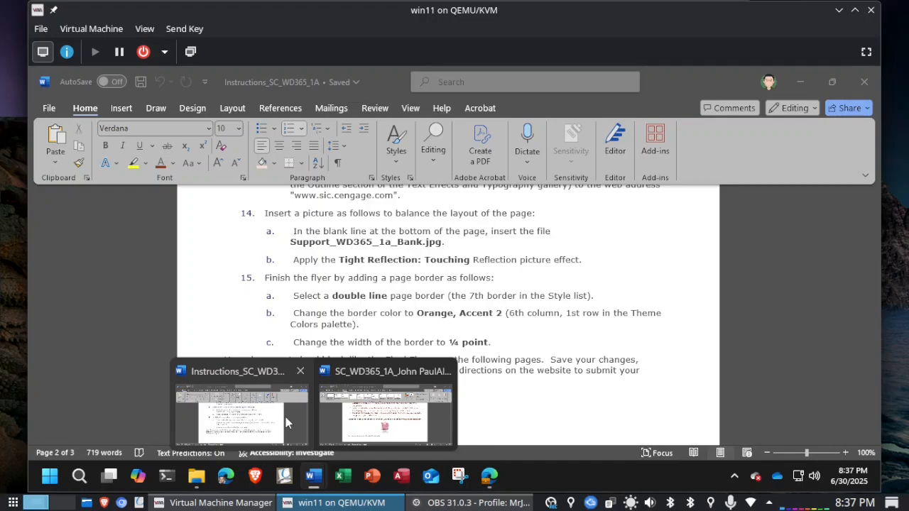
pyautogui.click(384, 415)
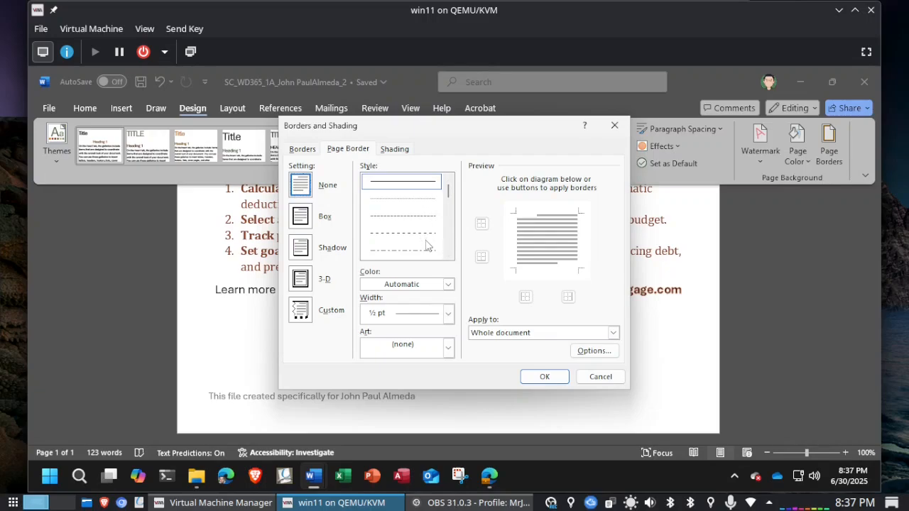
# Step: Apply a double-line page border in Orange, Accent 2 with a ¼ pt width to the whole flyer
pyautogui.click(449, 255)
pyautogui.click(421, 251)
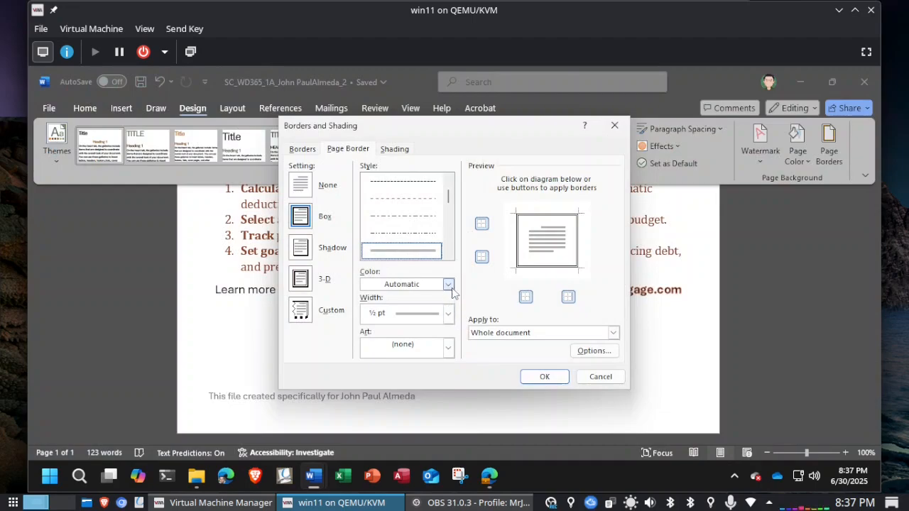
pyautogui.click(448, 284)
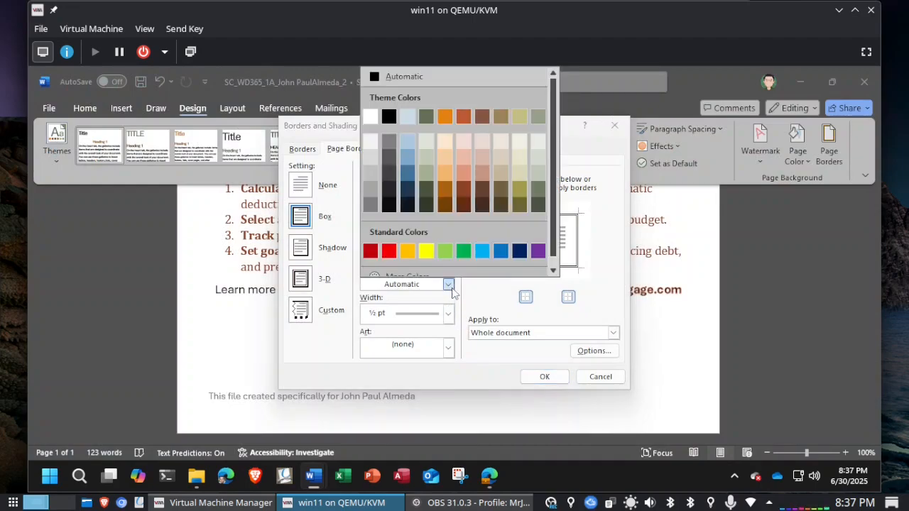
pyautogui.click(465, 120)
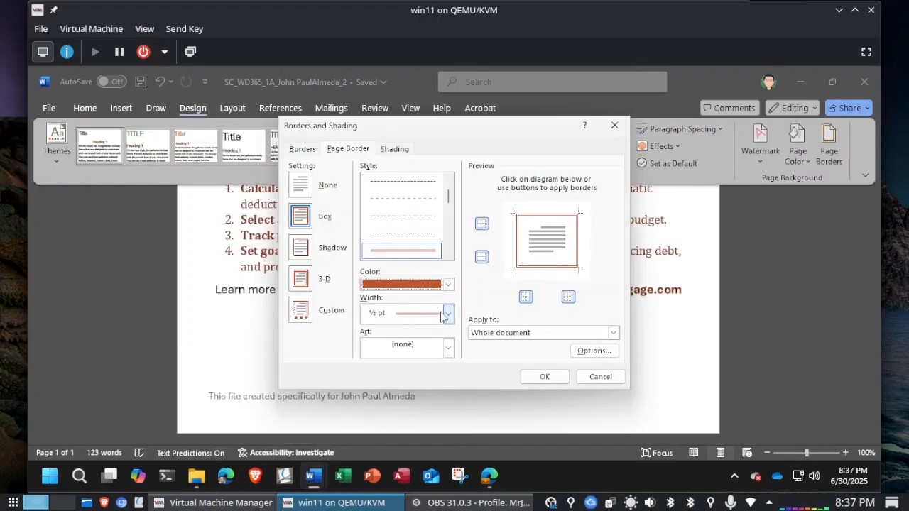
pyautogui.click(448, 315)
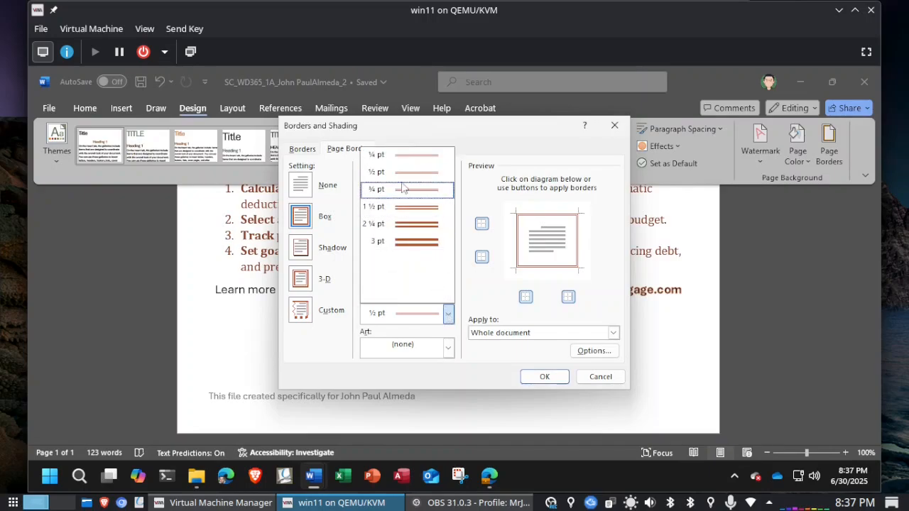
pyautogui.click(401, 155)
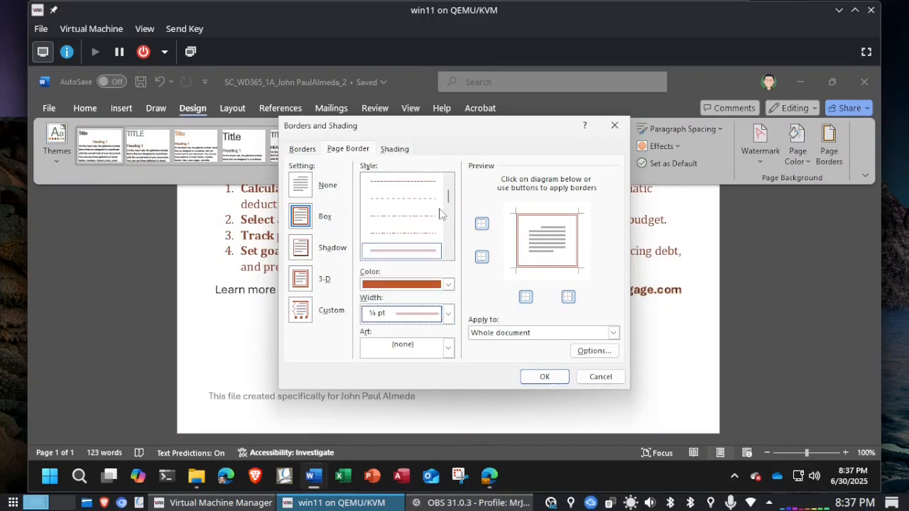
pyautogui.click(542, 377)
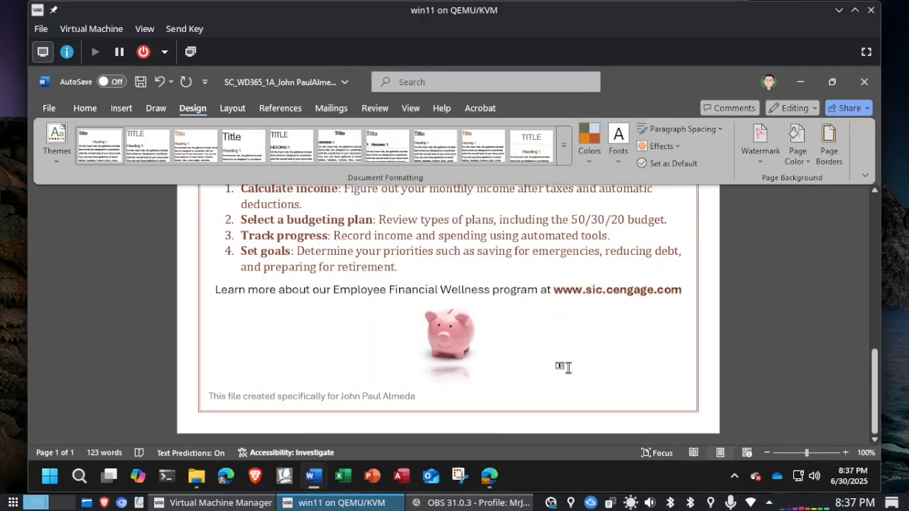
# Step: Examine the Final Figure and the closing directions in the instructions document to compare them with the flyer
pyautogui.hotkey('alt', 'Tab')
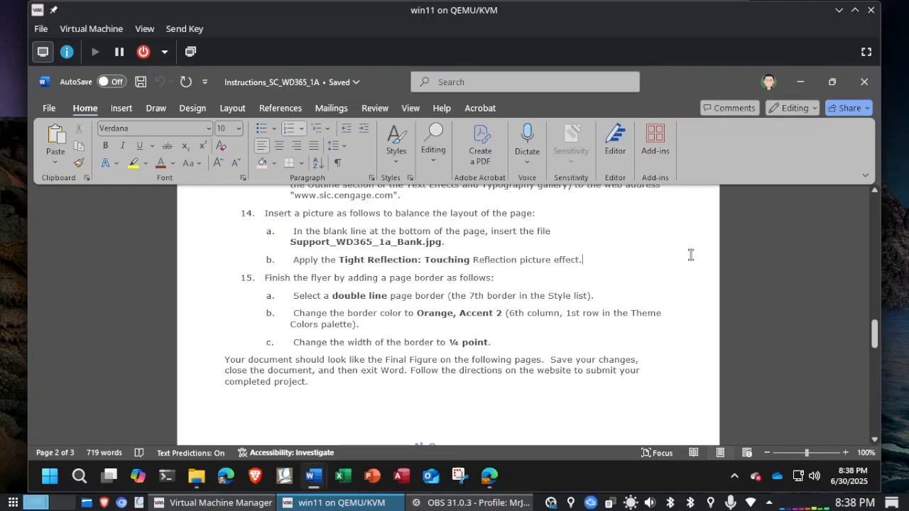
pyautogui.scroll(-10, 690, 254)
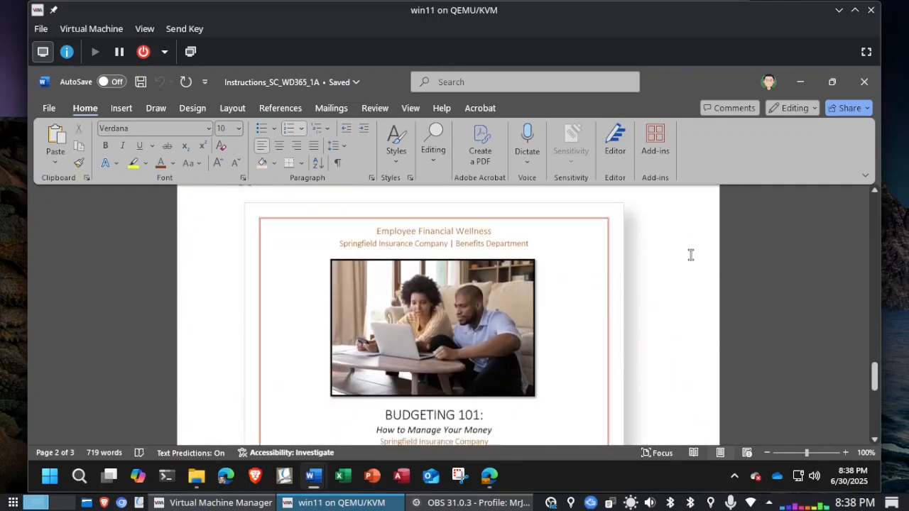
pyautogui.scroll(-1, 690, 254)
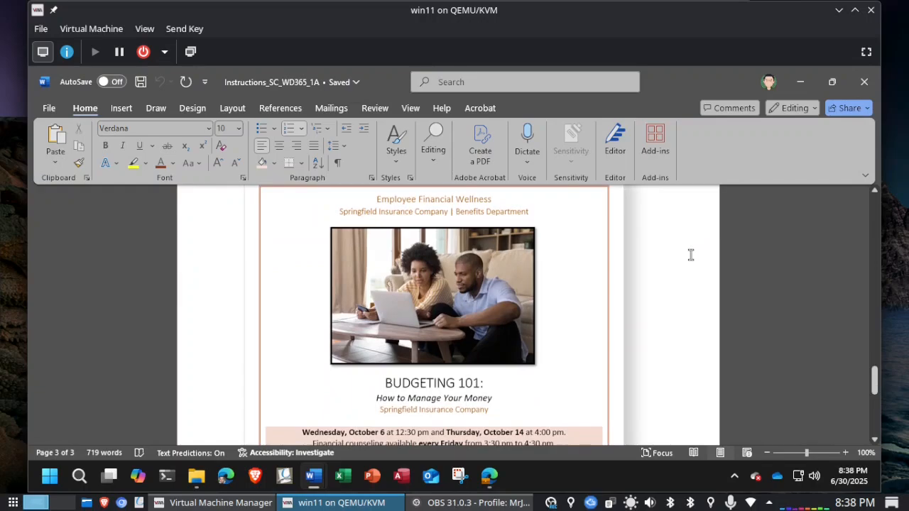
pyautogui.scroll(-8, 690, 254)
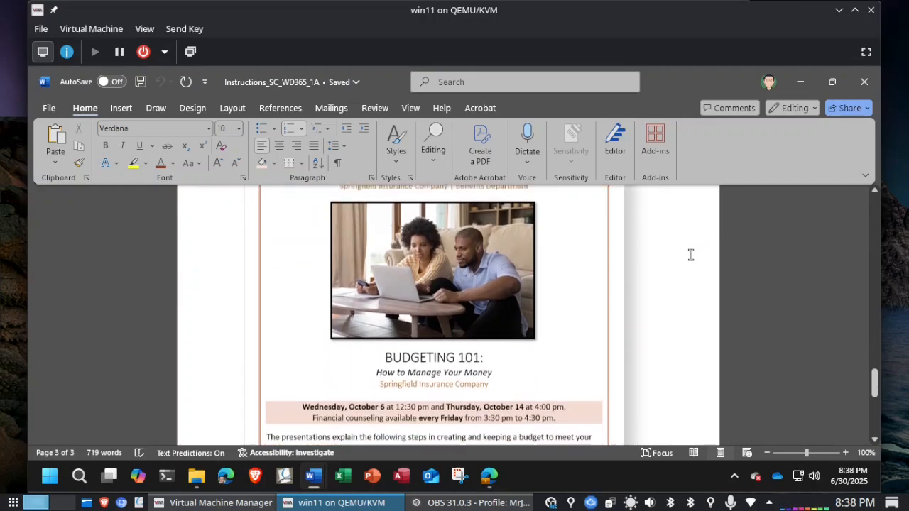
pyautogui.scroll(-2, 690, 254)
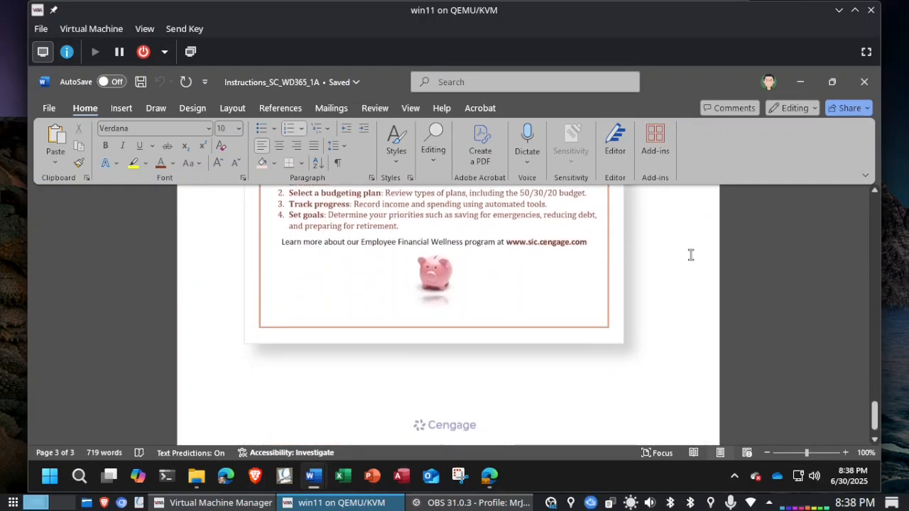
pyautogui.scroll(8, 690, 254)
pyautogui.scroll(10, 690, 254)
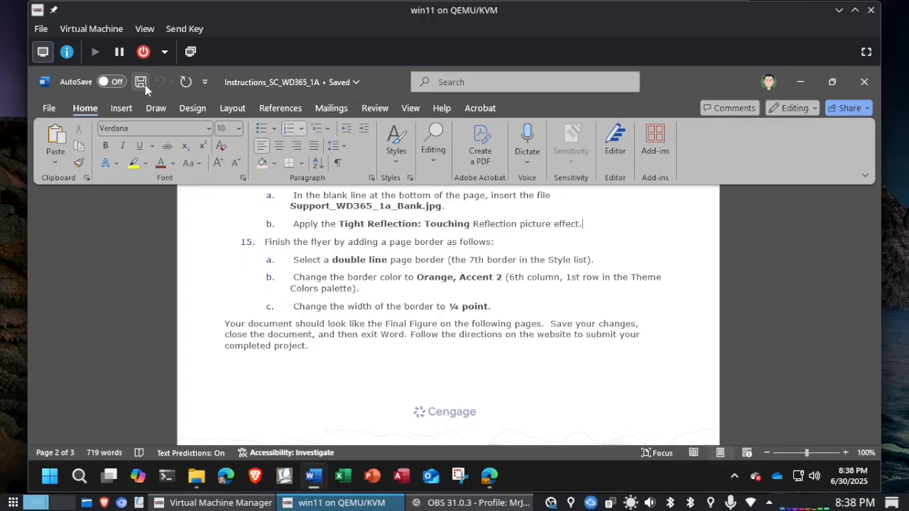
# Step: Return to the flyer, save it, and review its text from the Budgeting 101 heading through the numbered list
pyautogui.hotkey('alt', 'Tab')
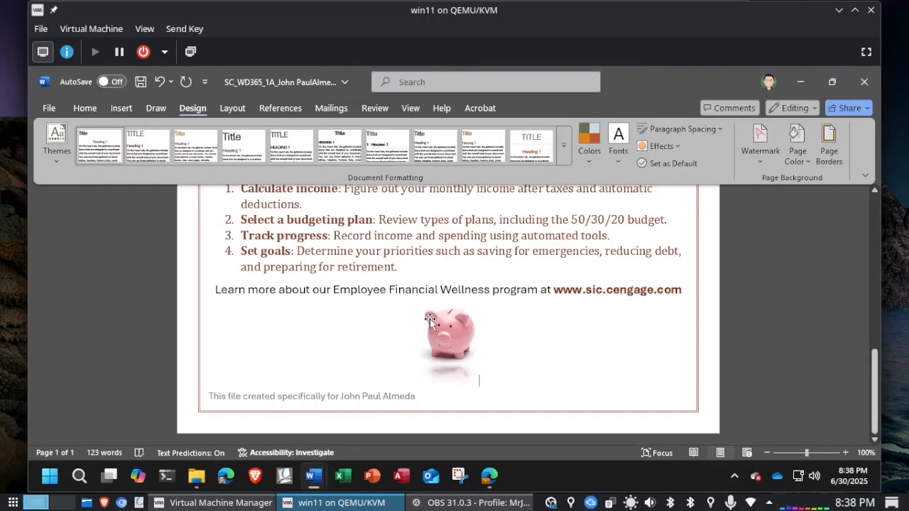
pyautogui.click(140, 82)
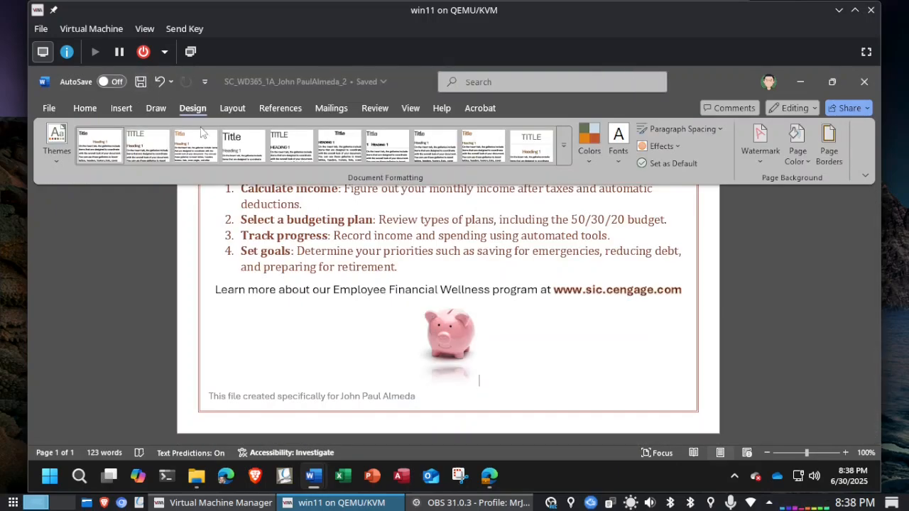
pyautogui.scroll(3, 403, 277)
pyautogui.scroll(1, 403, 277)
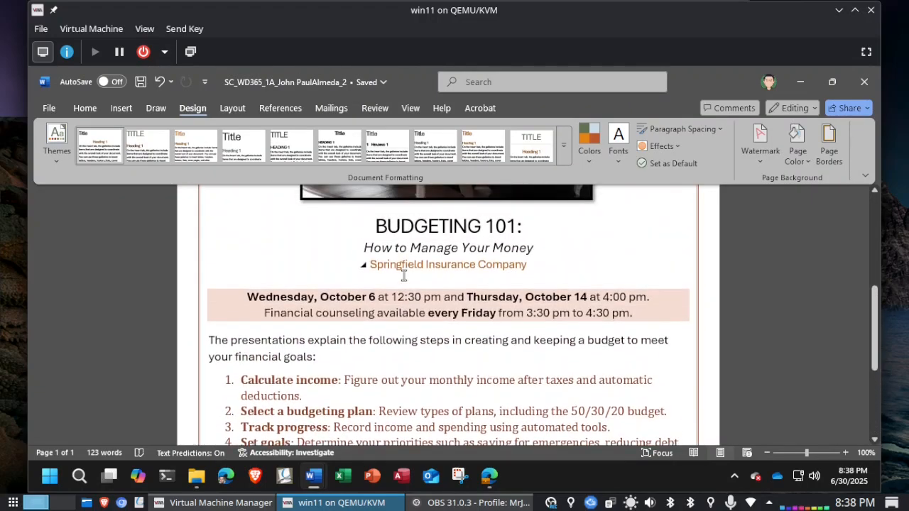
pyautogui.scroll(-1, 404, 276)
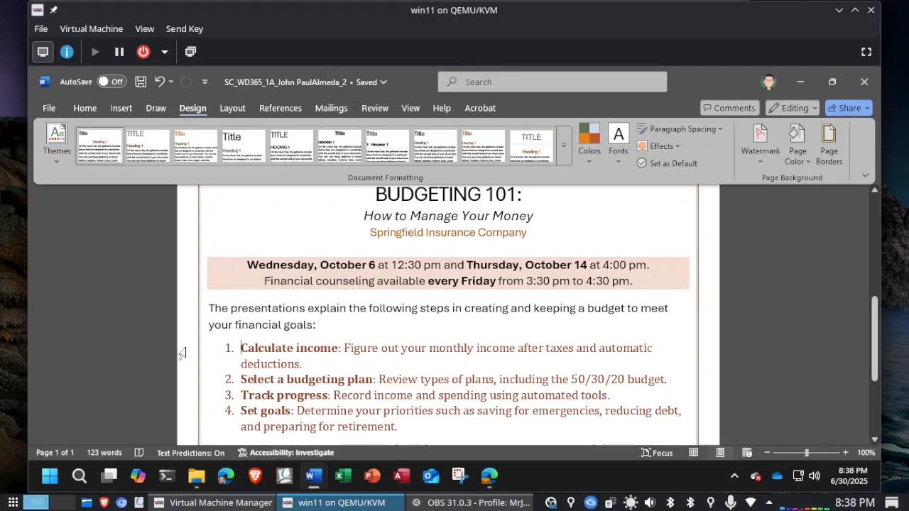
# Step: Set the font color of the four numbered list items to a dark orange theme shade and save the flyer
pyautogui.moveTo(182, 353); pyautogui.dragTo(190, 433)
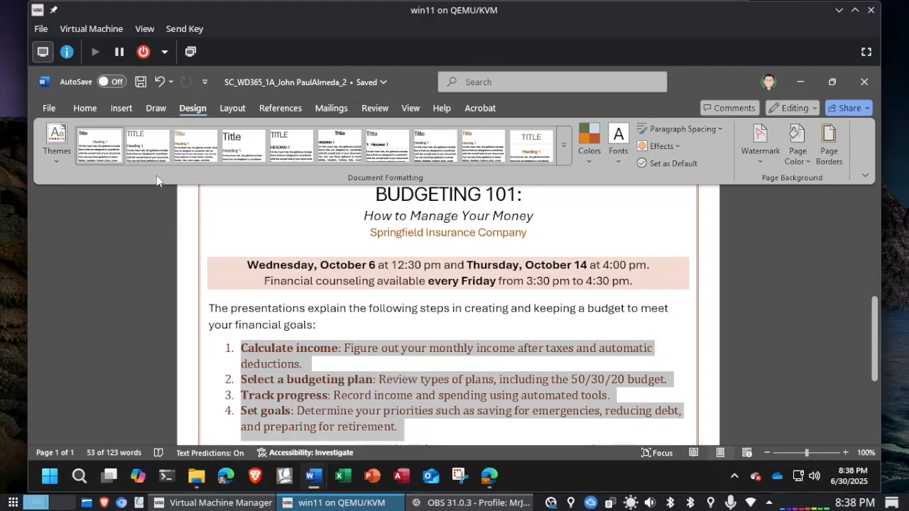
pyautogui.click(86, 111)
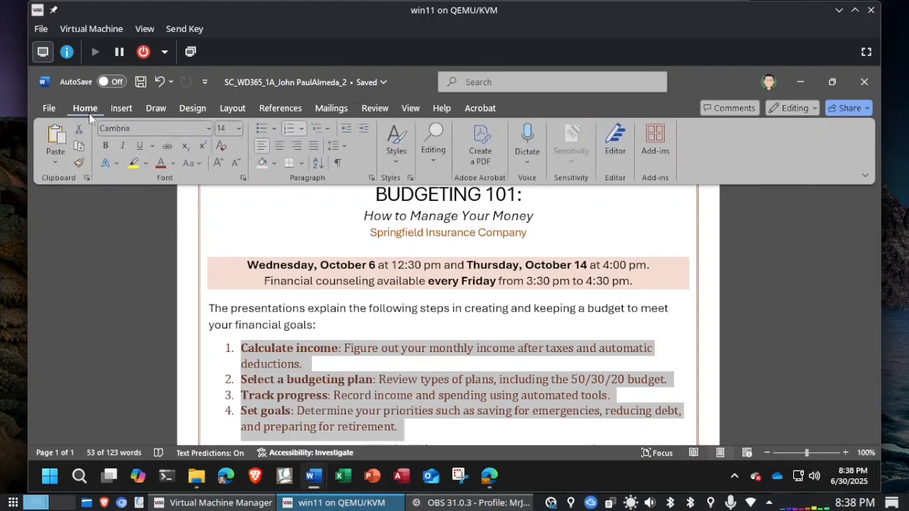
pyautogui.click(174, 163)
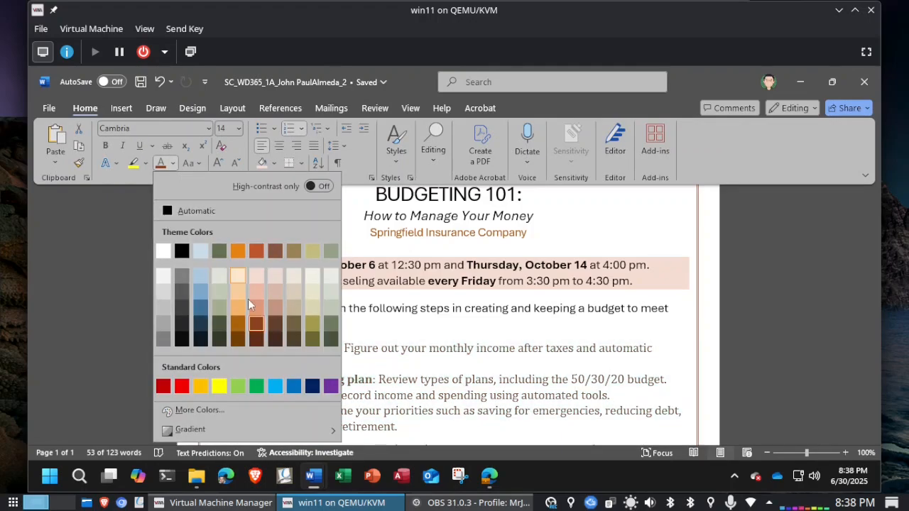
pyautogui.press('Escape')
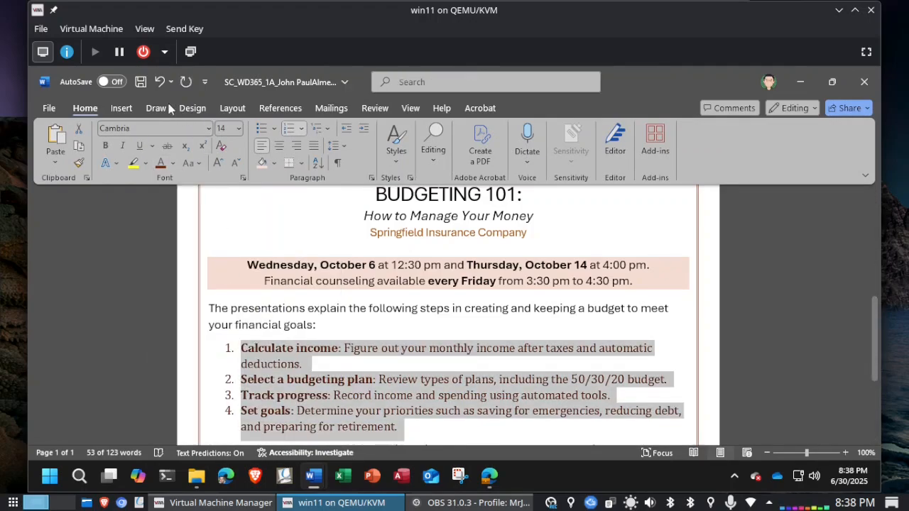
pyautogui.click(140, 83)
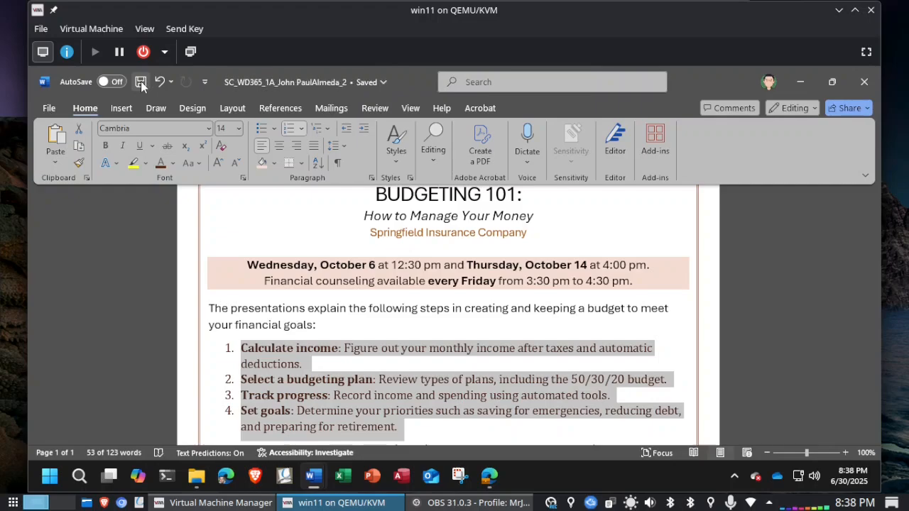
# Step: Close the flyer and the instructions document, and switch to the MindTap Word 1 Project page in Edge
pyautogui.click(862, 83)
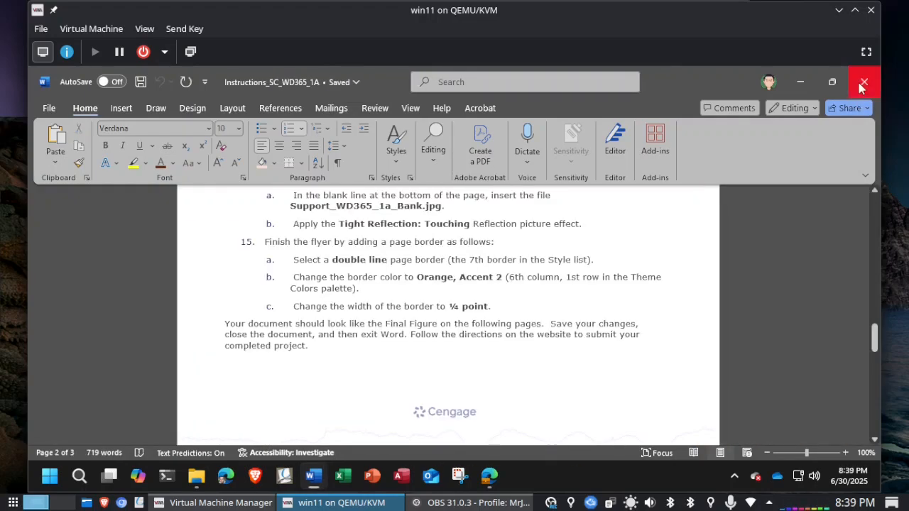
pyautogui.click(861, 84)
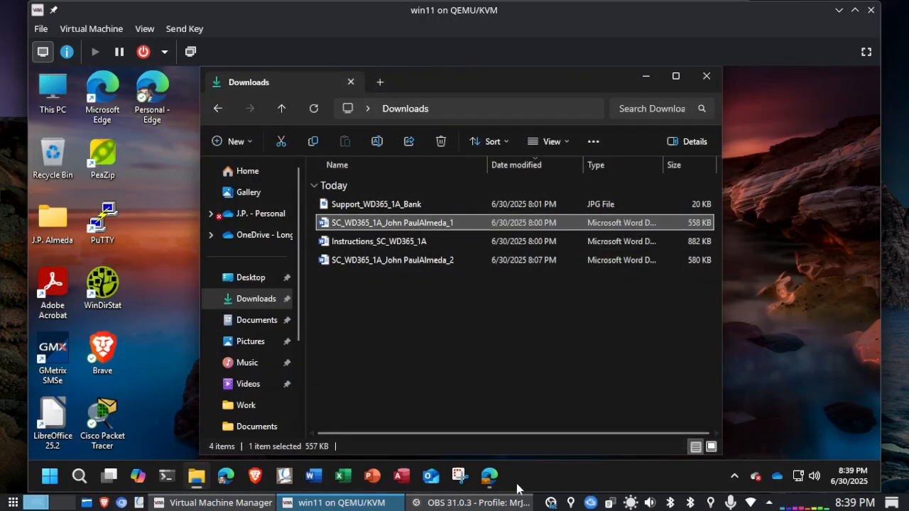
pyautogui.click(490, 477)
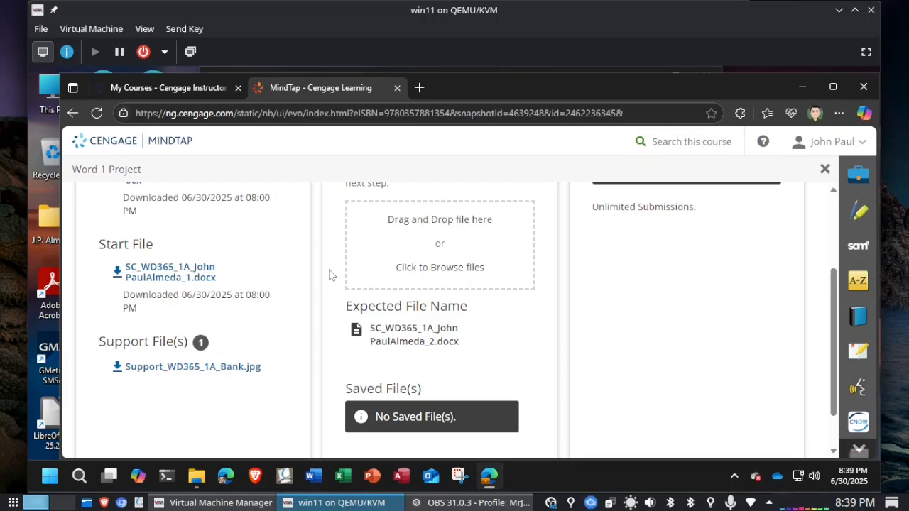
pyautogui.scroll(3, 329, 275)
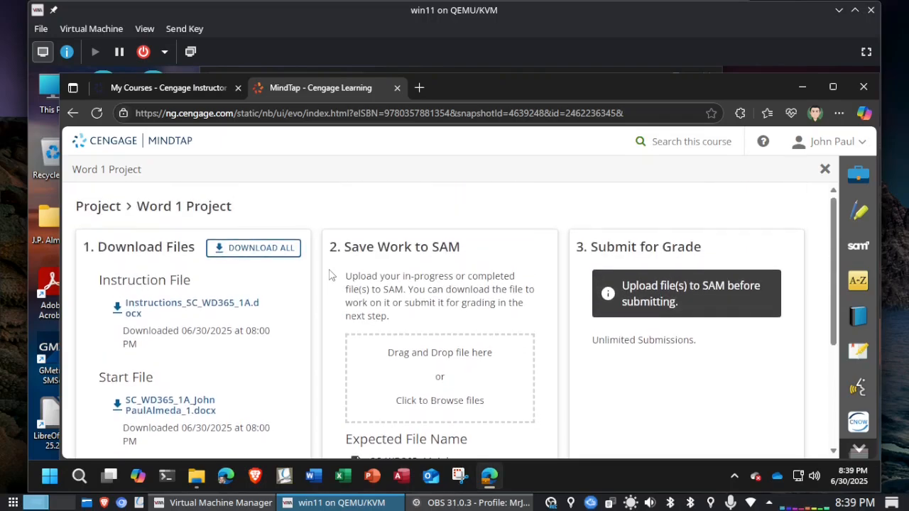
pyautogui.scroll(-1, 329, 274)
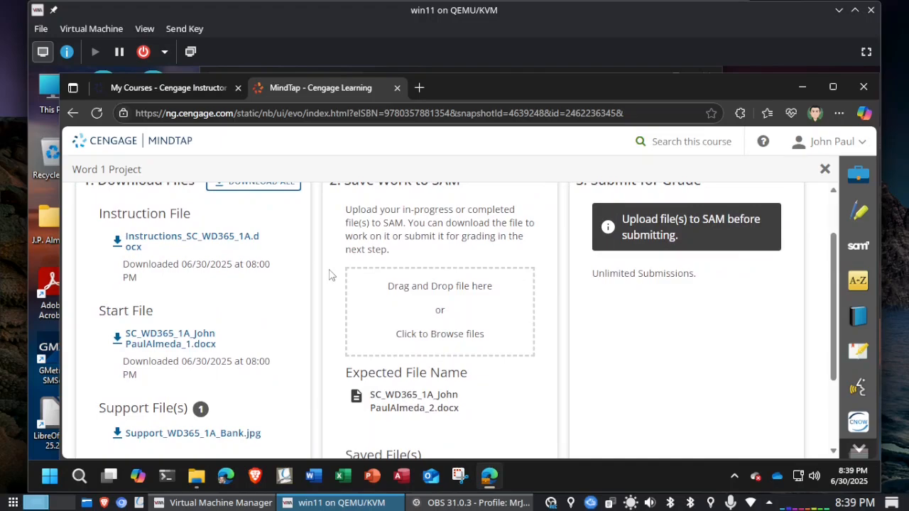
# Step: Upload the completed SC_WD365_1A flyer file ending in _2 from the Downloads folder to SAM
pyautogui.click(471, 319)
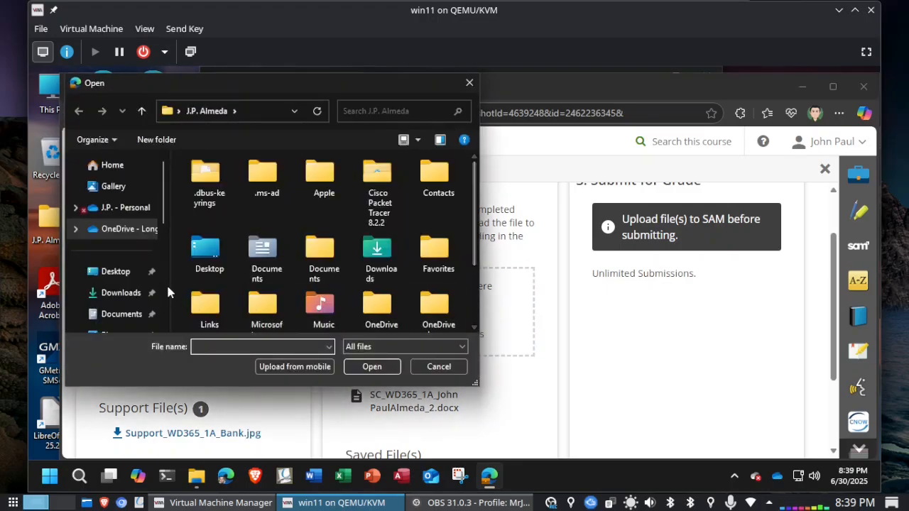
pyautogui.click(115, 297)
pyautogui.doubleClick(242, 199)
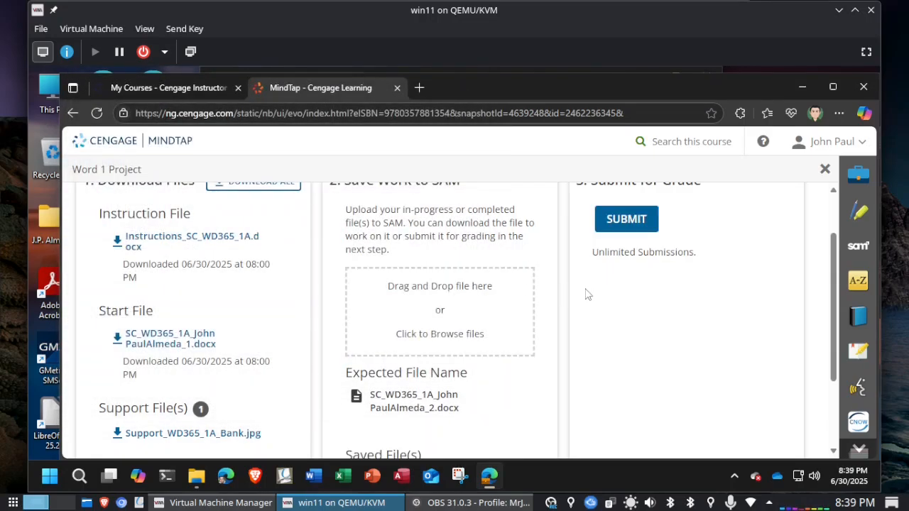
# Step: Submit the Word 1 Project for grading, and open the graded summary report of attempt 1
pyautogui.scroll(2, 587, 294)
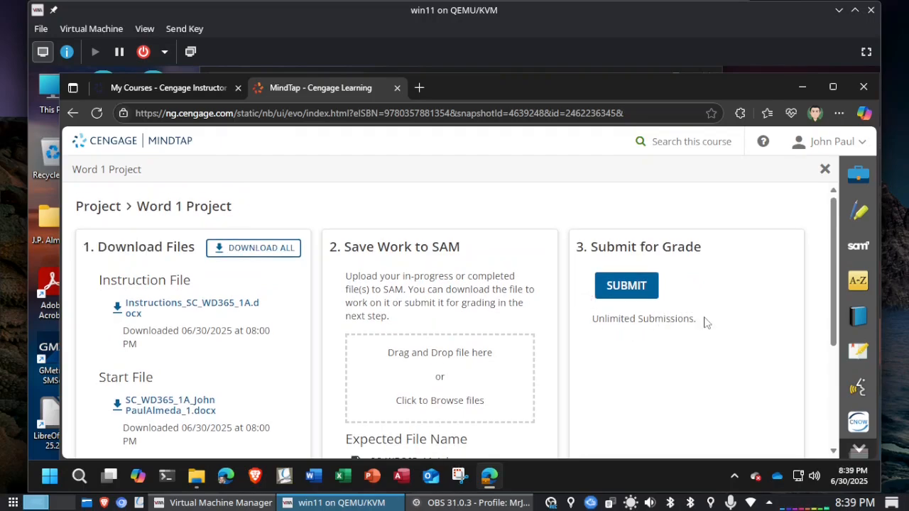
pyautogui.click(621, 284)
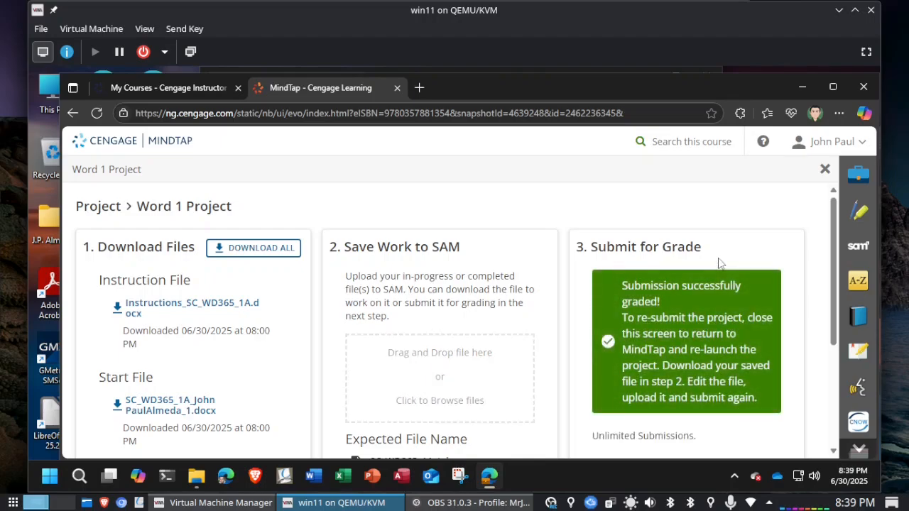
pyautogui.scroll(-3, 718, 263)
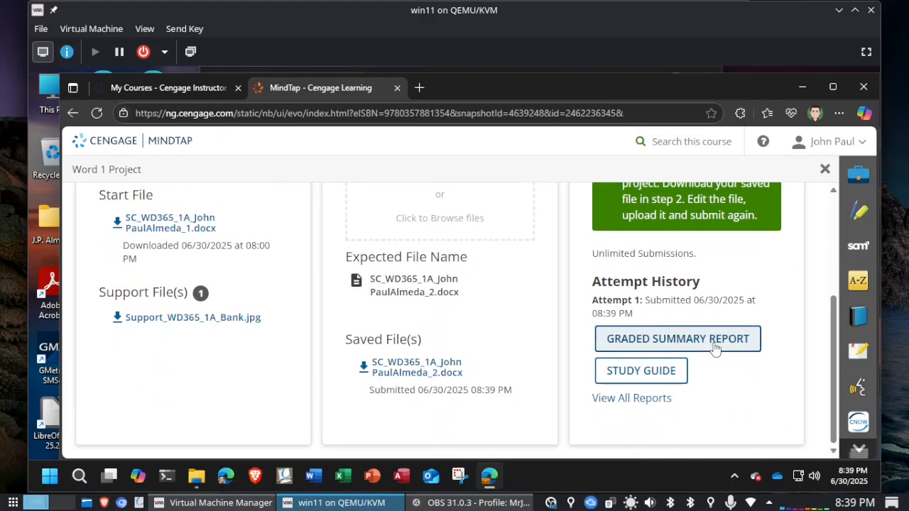
pyautogui.moveTo(701, 344); pyautogui.dragTo(703, 345)
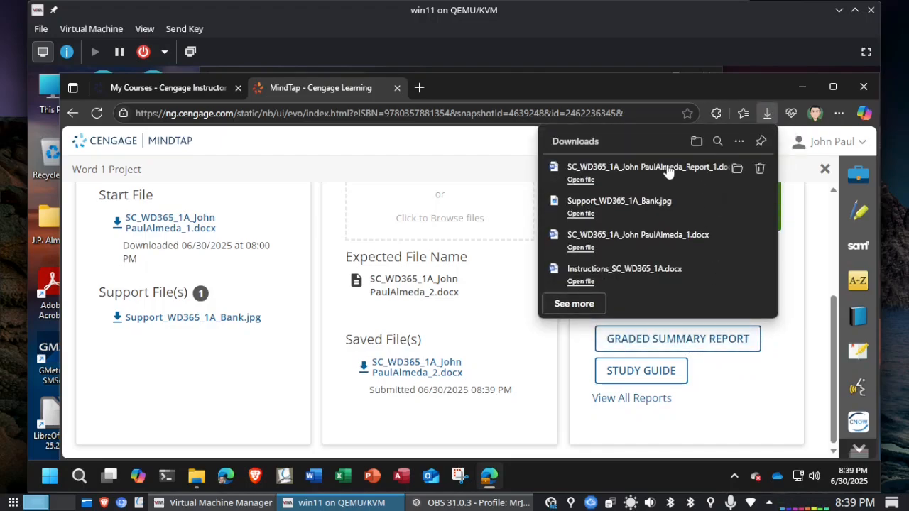
pyautogui.click(581, 179)
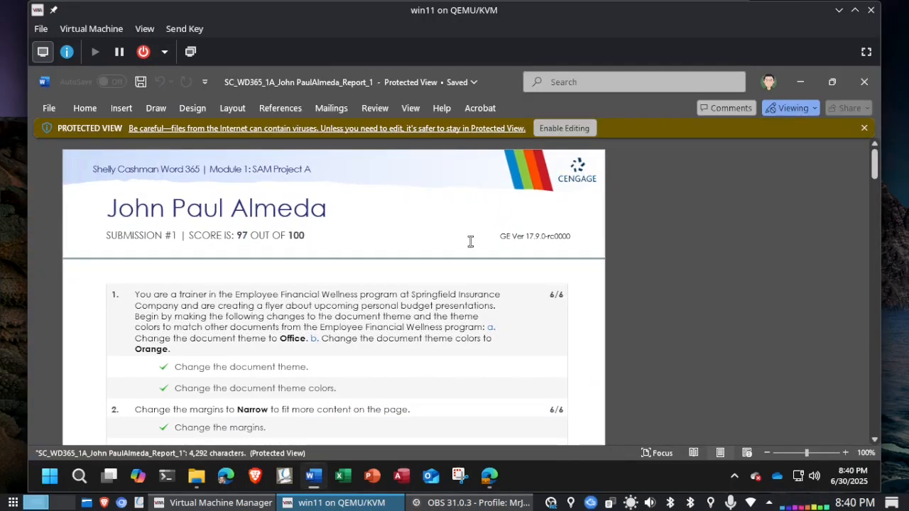
# Step: Review the graded report's score and the checked items of each project step for any lost points
pyautogui.scroll(-10, 596, 307)
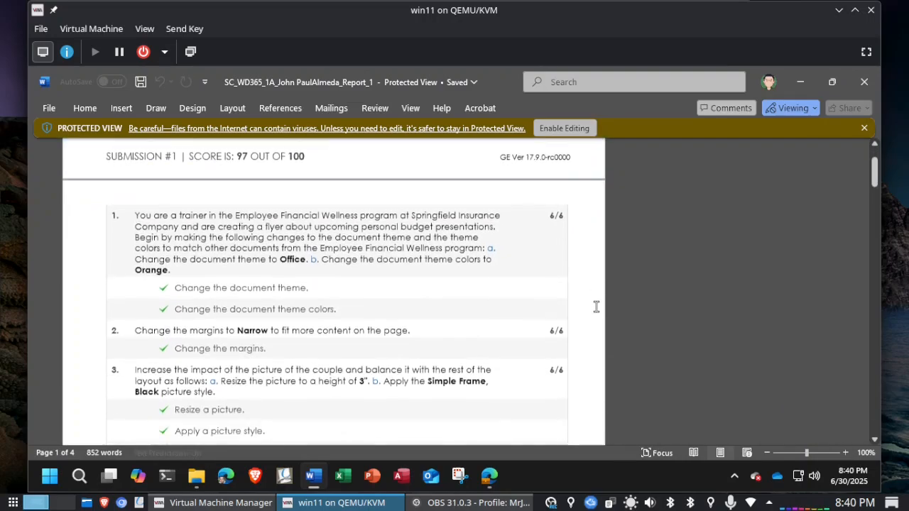
pyautogui.scroll(-10, 596, 306)
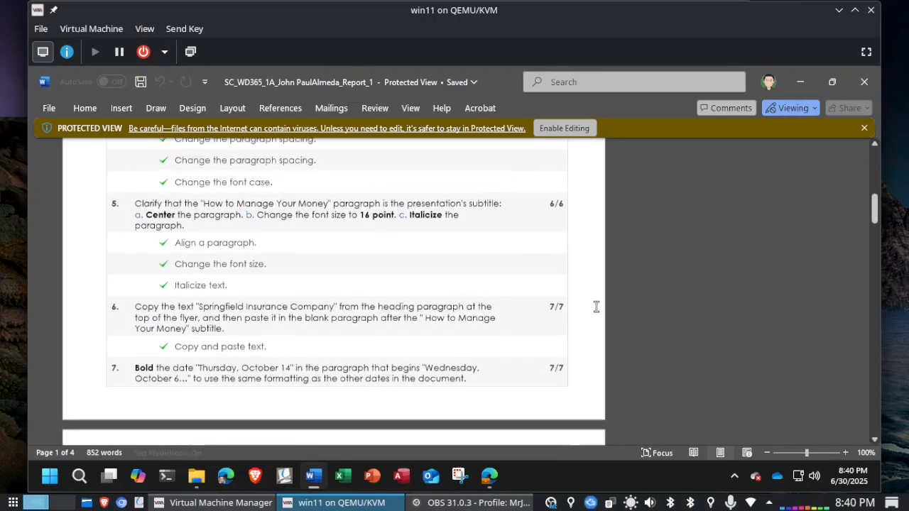
pyautogui.scroll(-10, 595, 307)
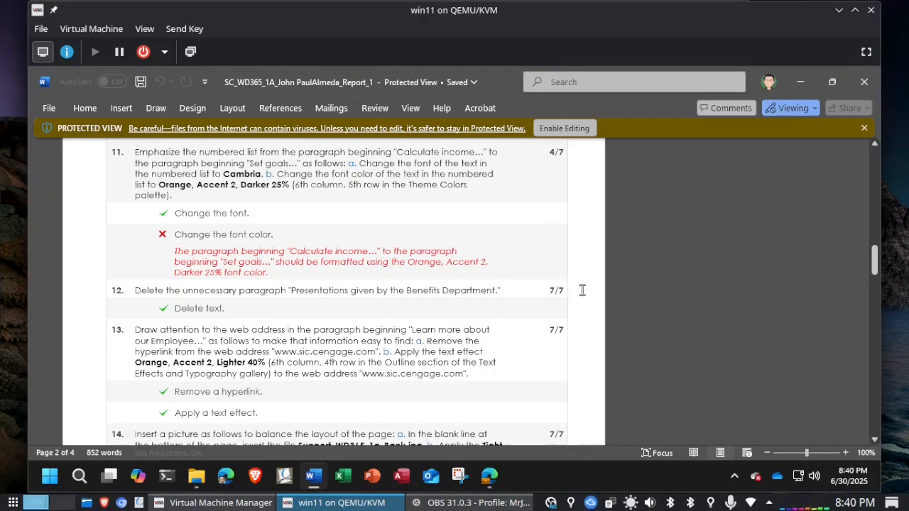
pyautogui.scroll(-6, 582, 290)
pyautogui.scroll(10, 582, 290)
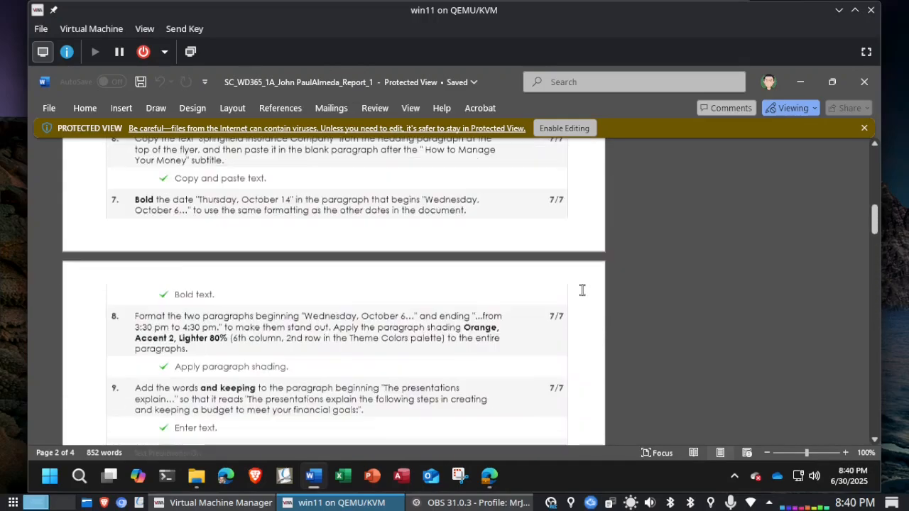
pyautogui.scroll(10, 581, 290)
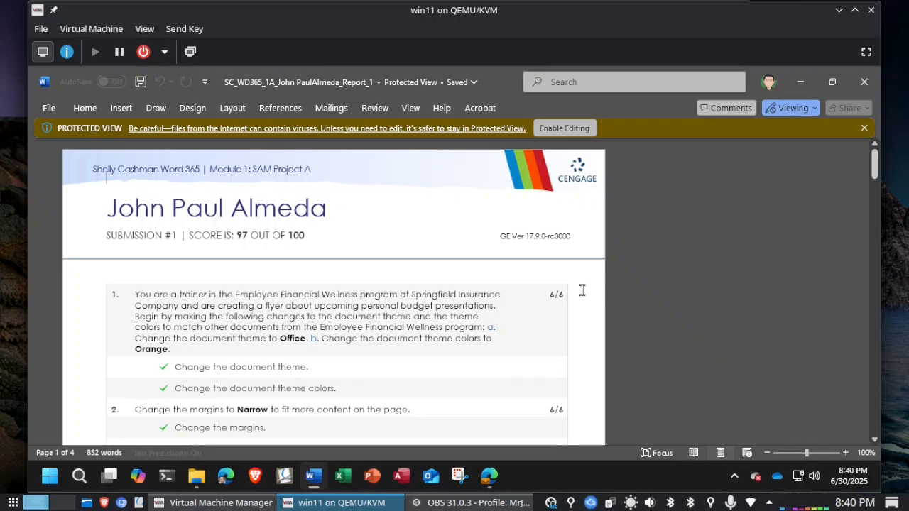
# Step: Minimize the report and open the SC_WD365_1A flyer file ending in _2 from the Downloads folder at its numbered list
pyautogui.click(803, 83)
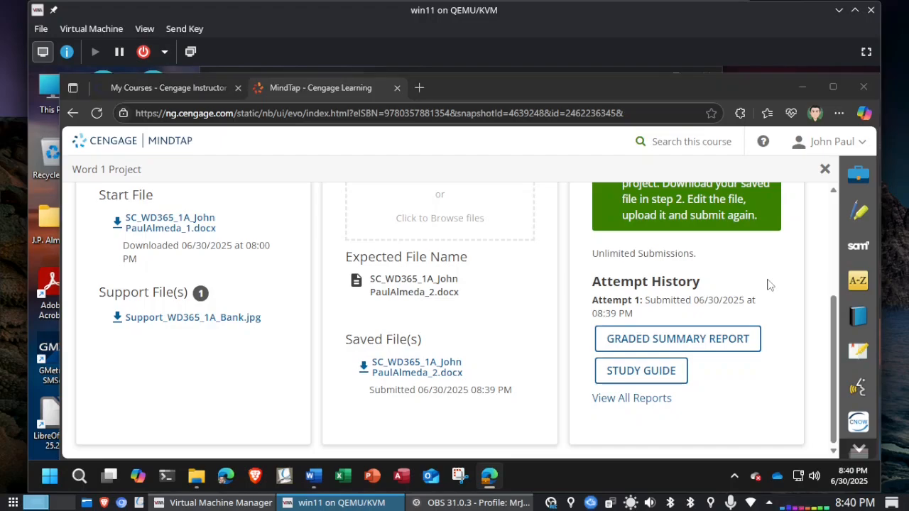
pyautogui.press('super+e')
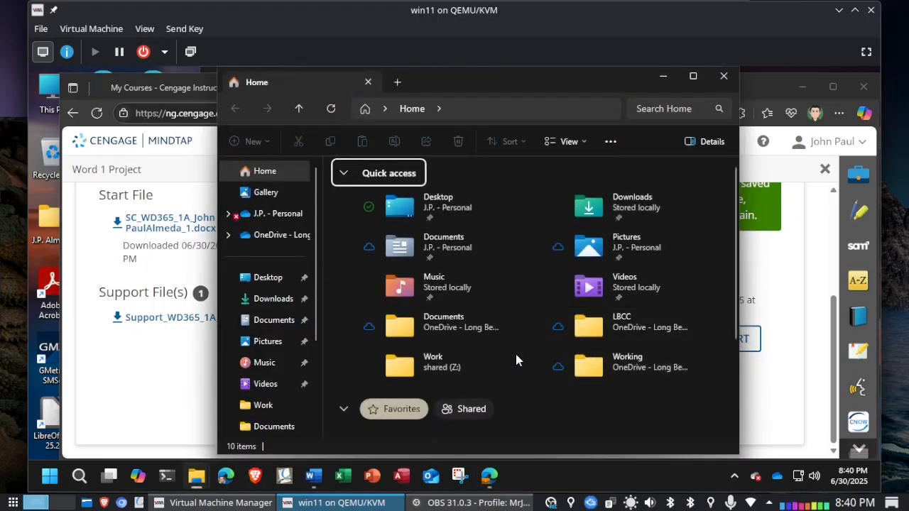
pyautogui.click(264, 304)
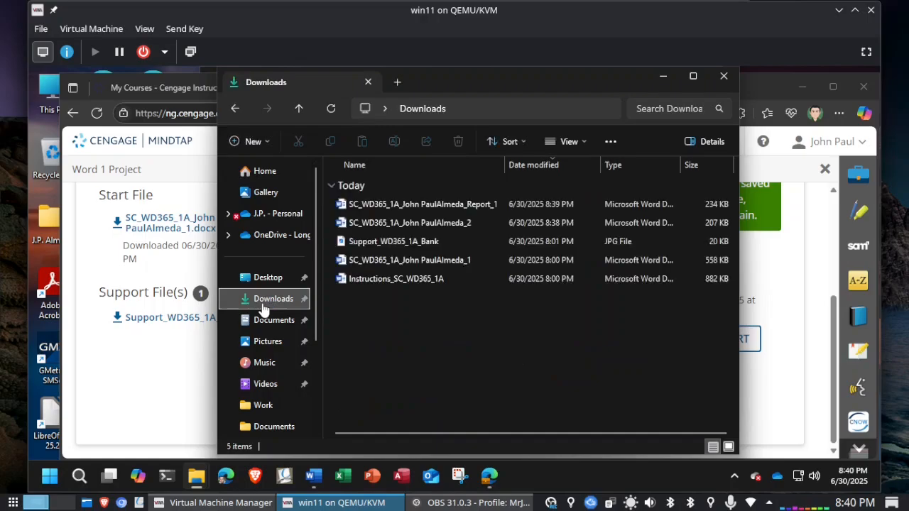
pyautogui.doubleClick(443, 223)
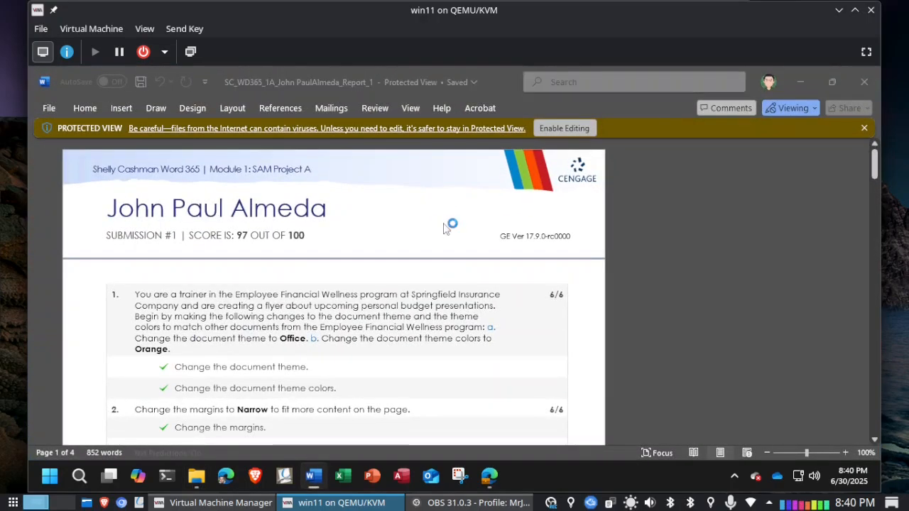
pyautogui.scroll(-5, 637, 300)
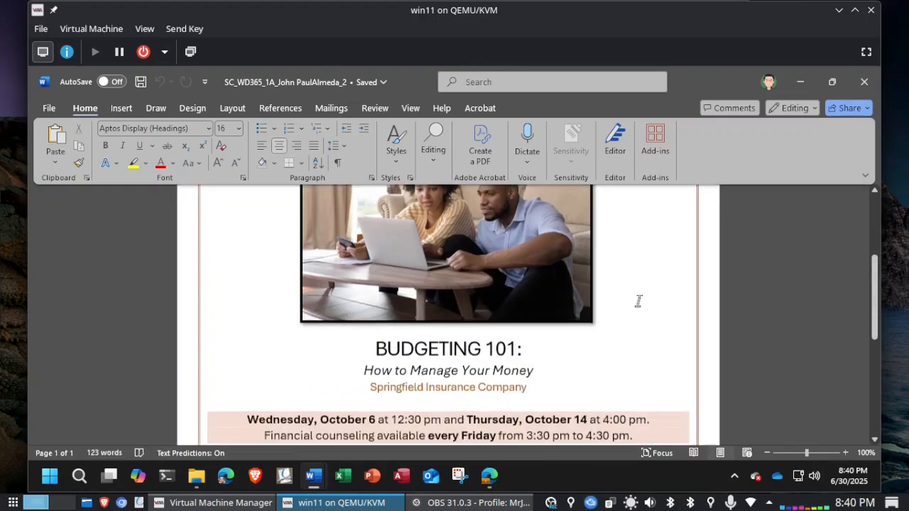
pyautogui.scroll(-2, 639, 302)
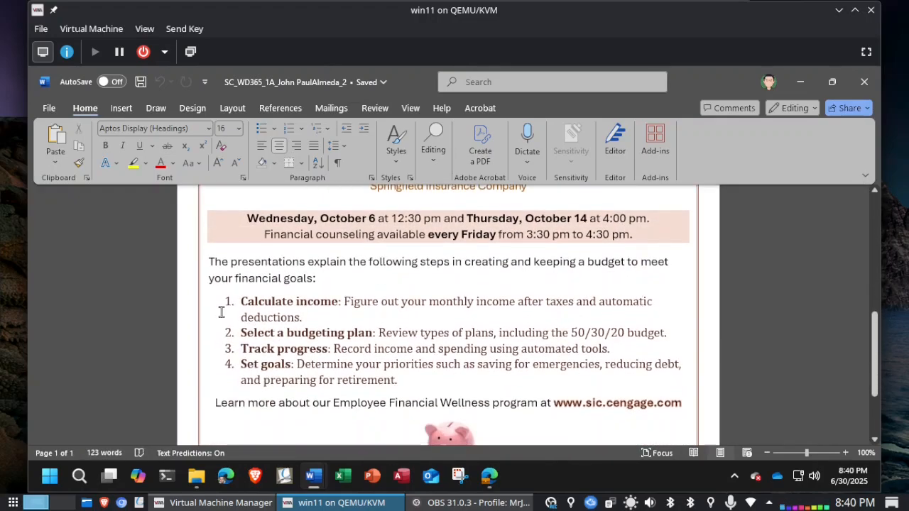
# Step: Set the font color of the four numbered list items to Orange, Accent 2, Darker 25% and save the flyer
pyautogui.moveTo(187, 307); pyautogui.dragTo(190, 384)
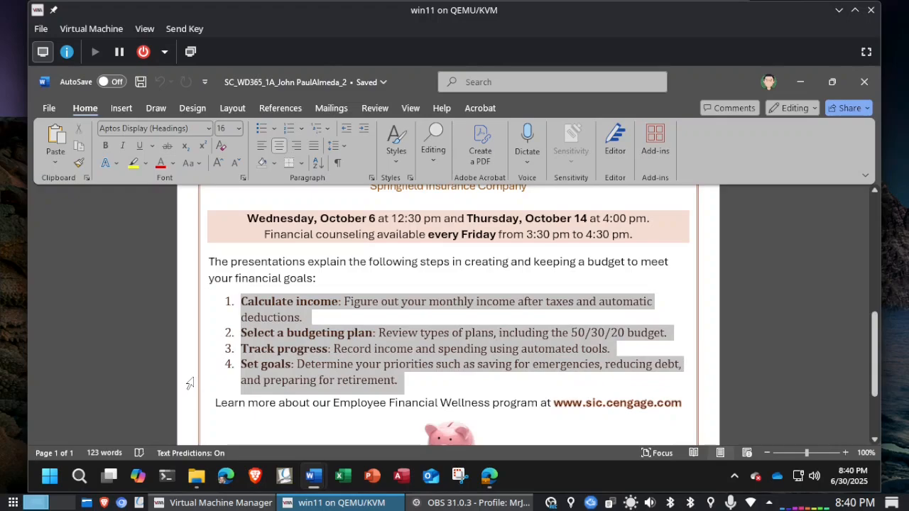
pyautogui.click(173, 166)
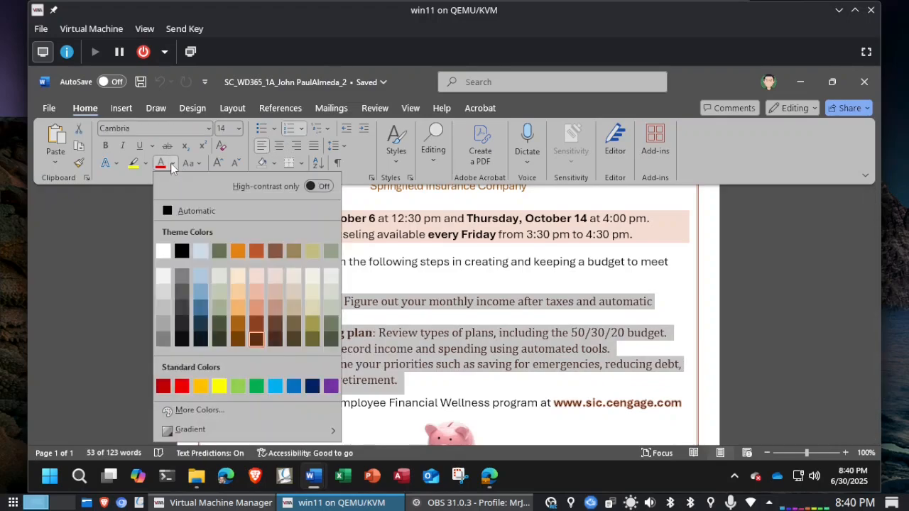
pyautogui.click(256, 326)
pyautogui.click(143, 83)
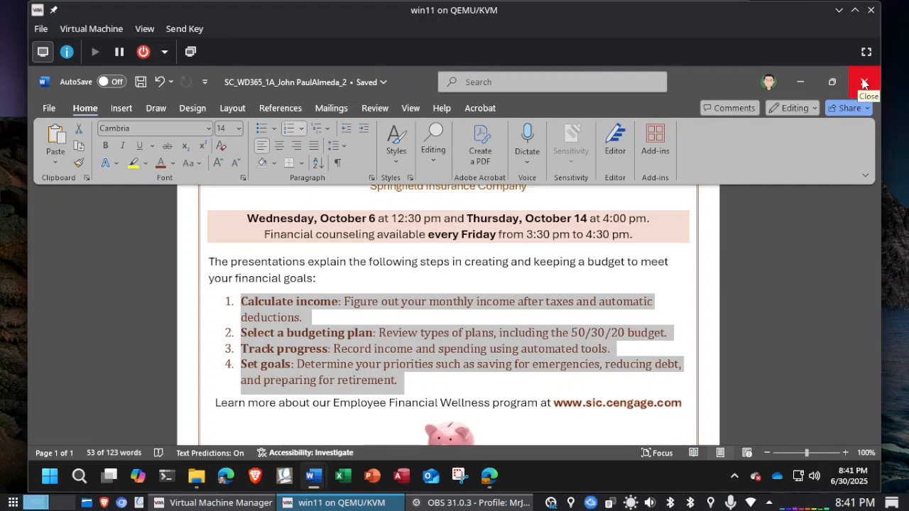
# Step: Close the flyer and the graded report, and switch to the MindTap project page in Edge
pyautogui.click(864, 83)
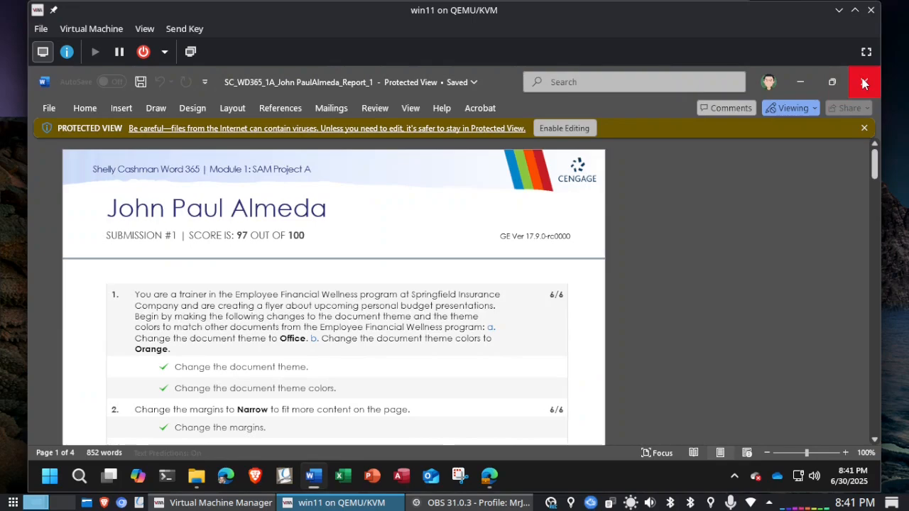
pyautogui.click(861, 84)
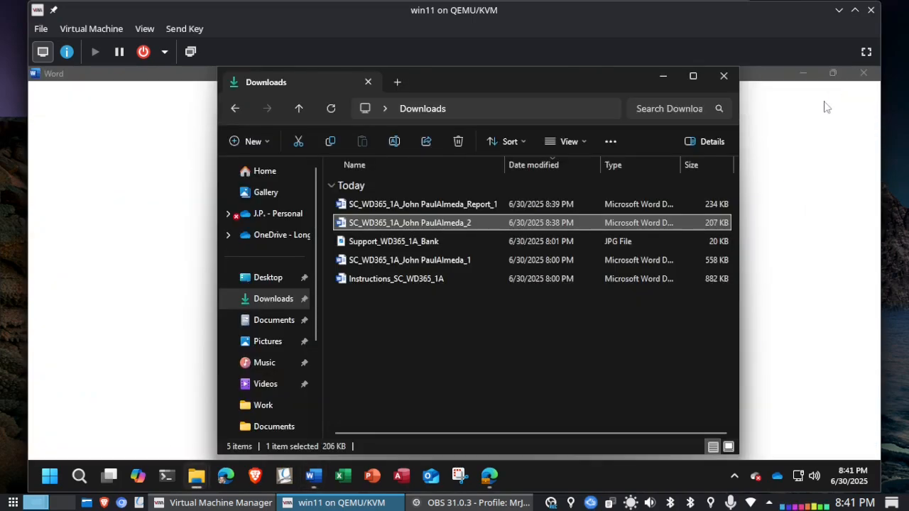
pyautogui.click(802, 293)
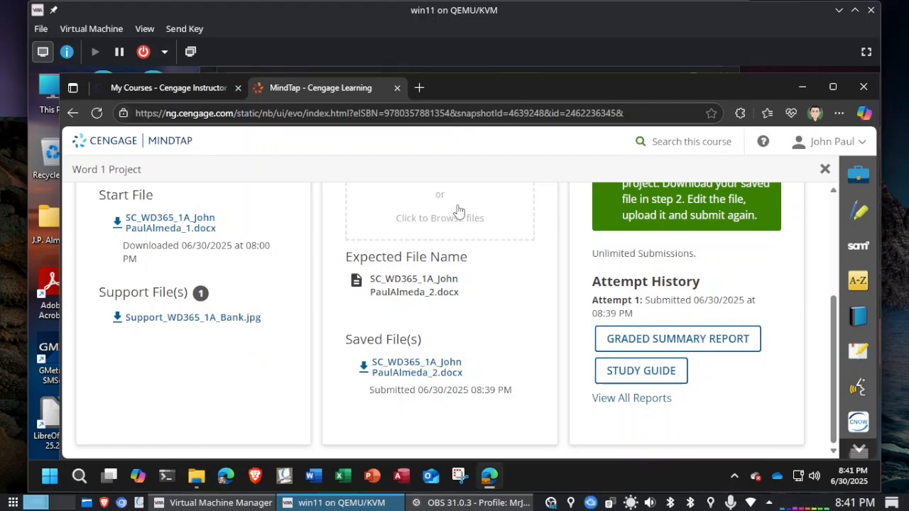
# Step: Close the graded project screen and relaunch Word 1 Project from the Word Module 01 Apply It folder
pyautogui.scroll(3, 458, 213)
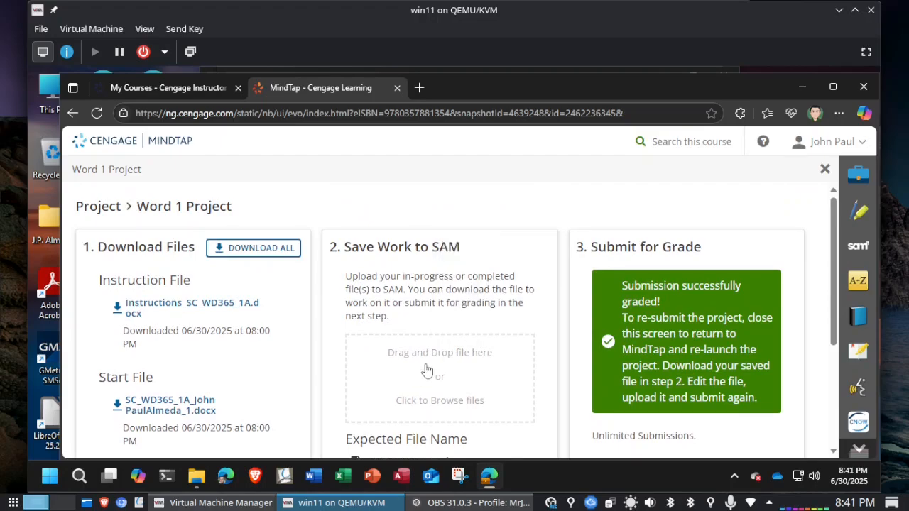
pyautogui.click(823, 170)
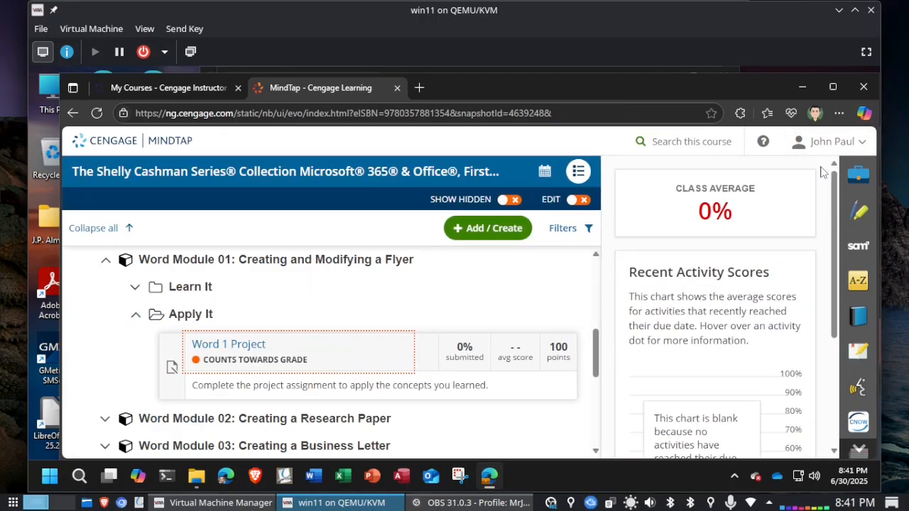
pyautogui.click(229, 345)
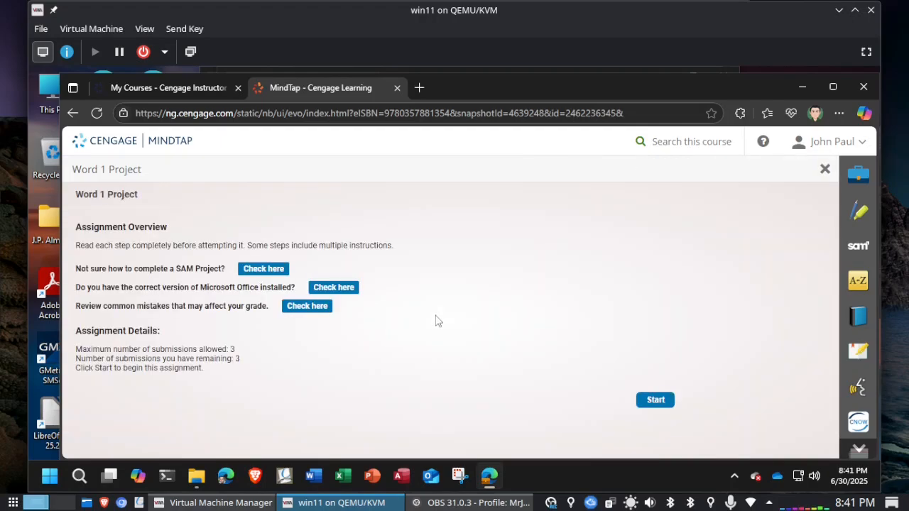
pyautogui.click(649, 399)
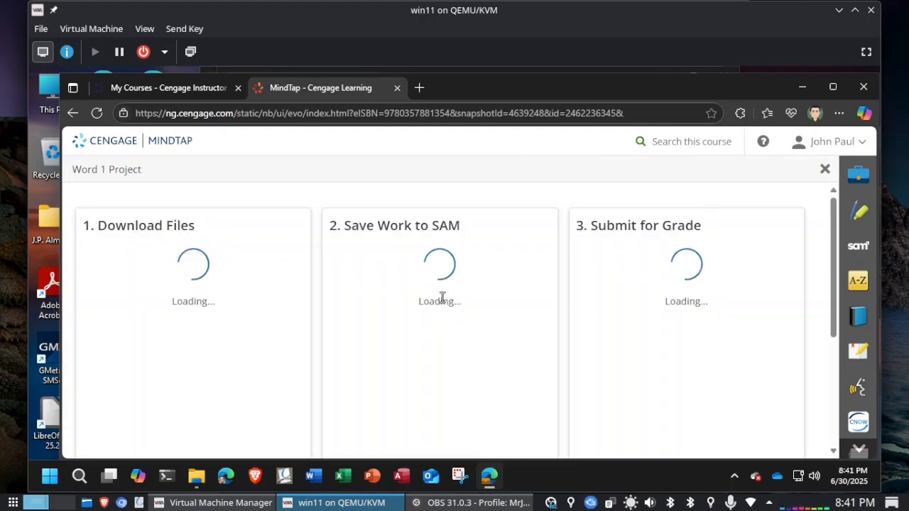
# Step: Upload the corrected SC_WD365_1A flyer file ending in _2 to SAM and submit it for grading
pyautogui.click(431, 374)
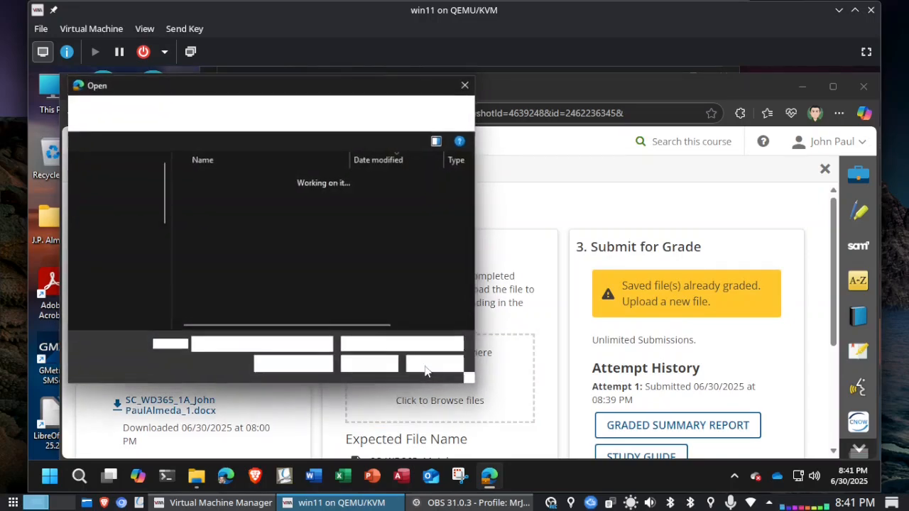
pyautogui.doubleClick(264, 201)
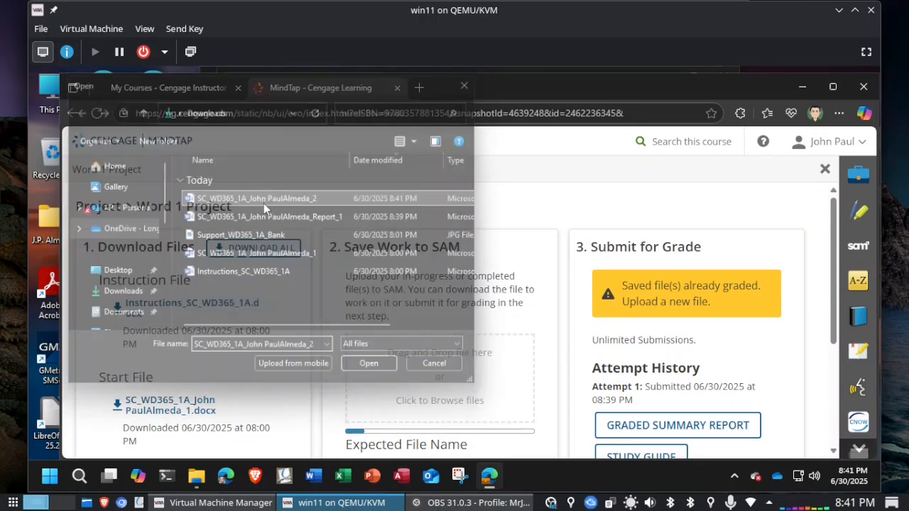
pyautogui.click(619, 283)
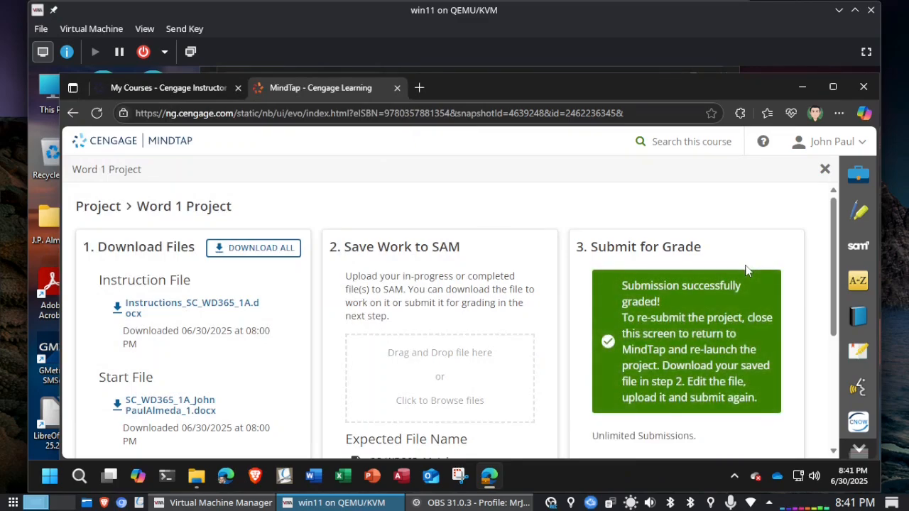
# Step: Open the graded summary report of attempt 2, check its score, and close the report
pyautogui.scroll(-3, 745, 270)
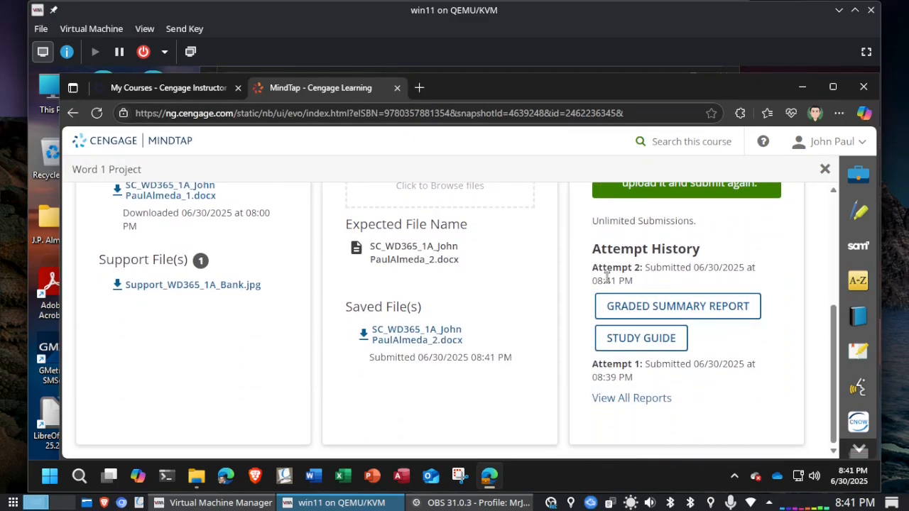
pyautogui.click(664, 304)
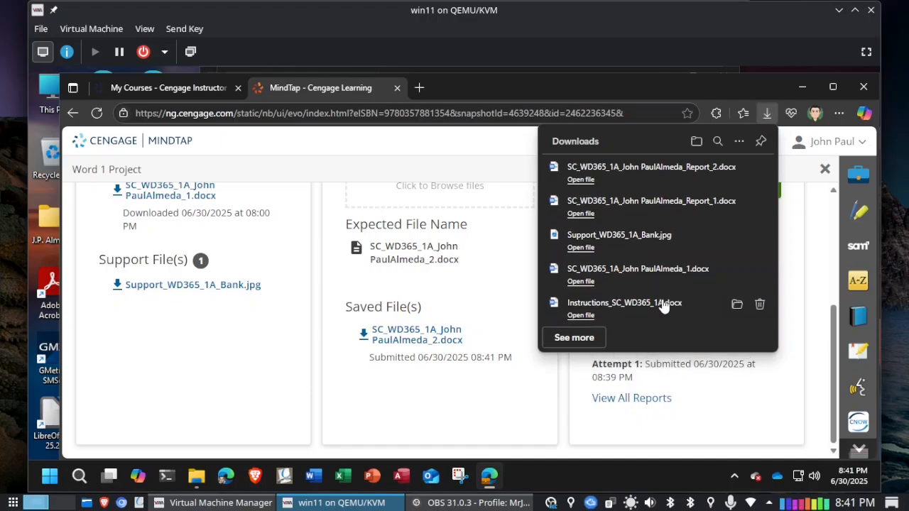
pyautogui.click(581, 180)
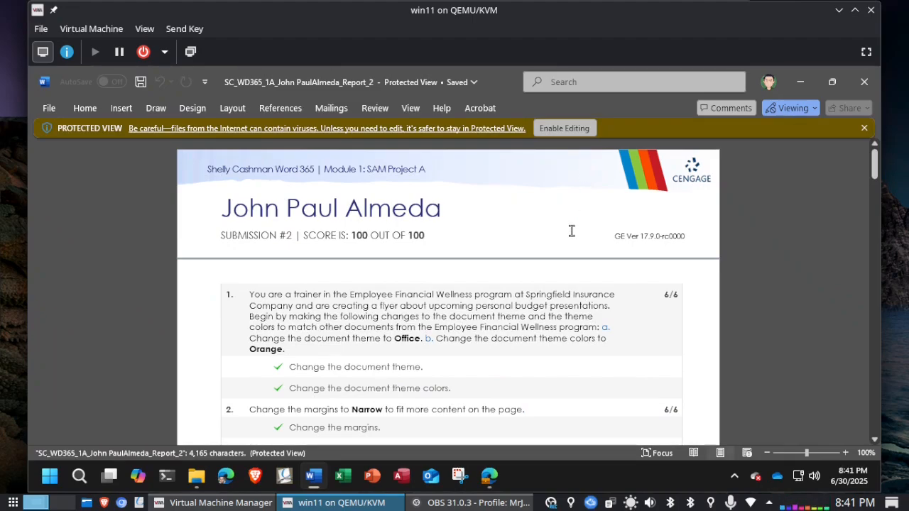
pyautogui.click(863, 83)
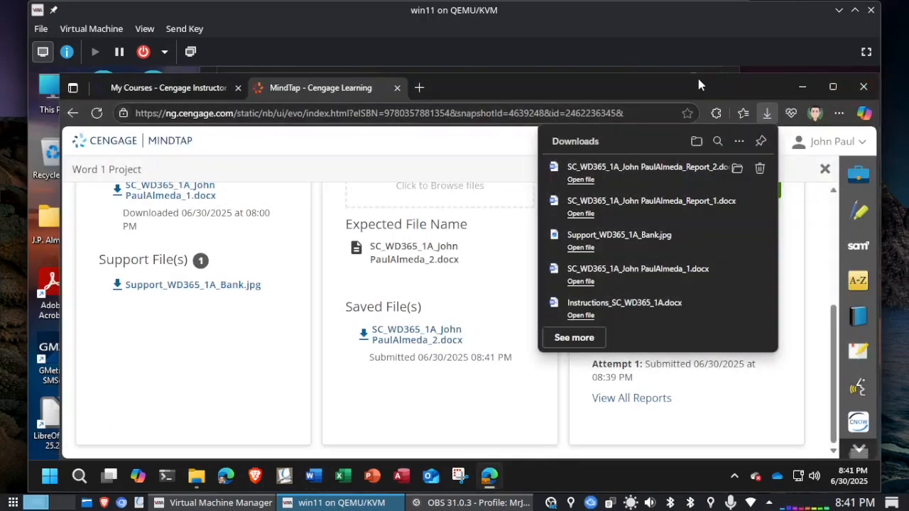
# Step: Look over the project files in the Downloads folder and close both File Explorer windows
pyautogui.click(196, 474)
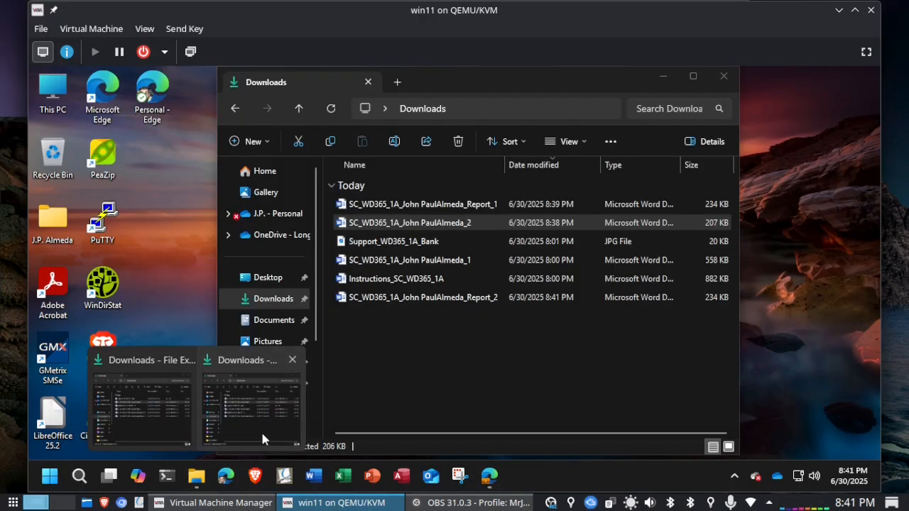
pyautogui.click(260, 430)
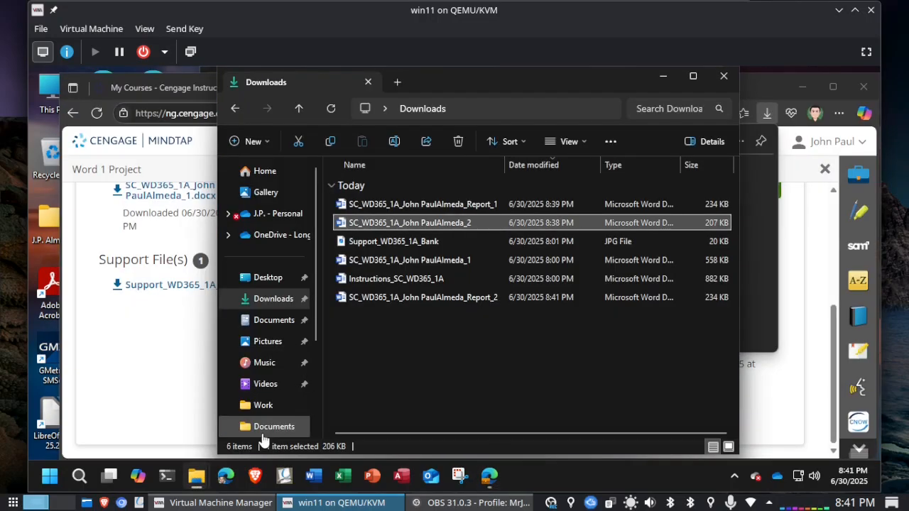
pyautogui.click(724, 74)
pyautogui.click(197, 476)
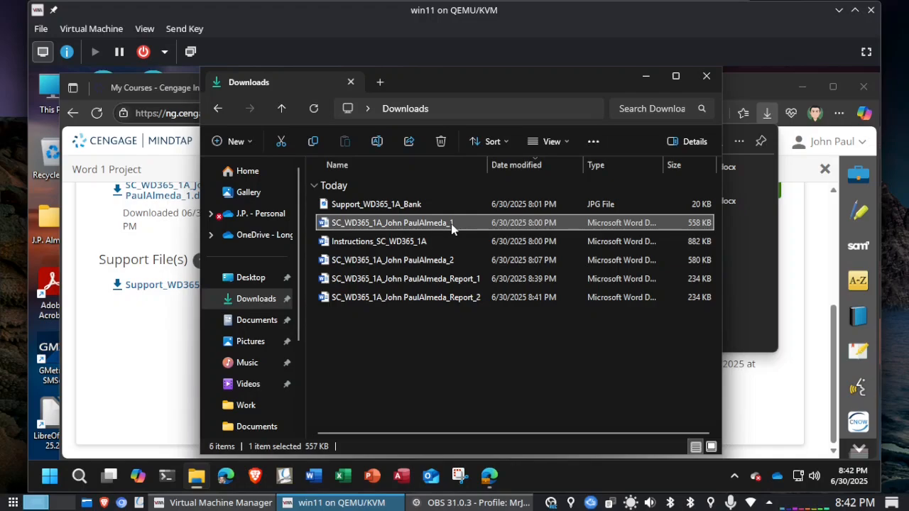
pyautogui.click(706, 76)
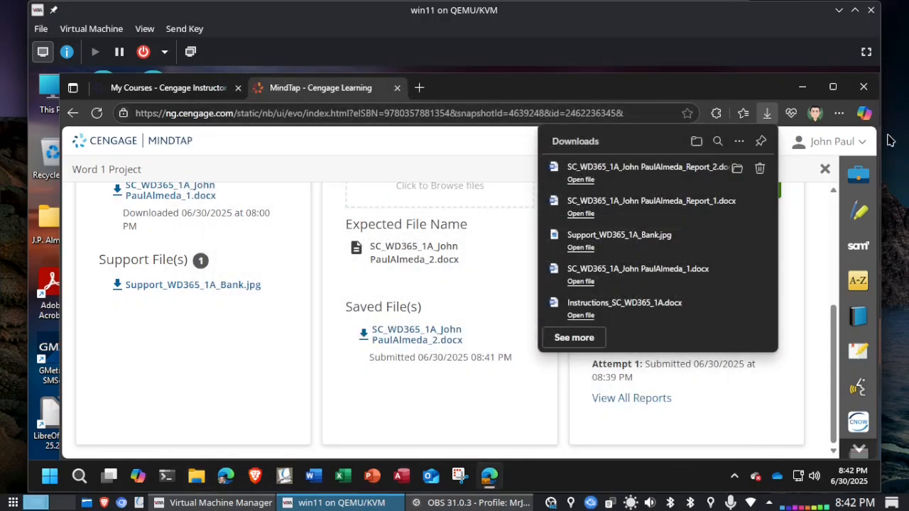
pyautogui.click(900, 151)
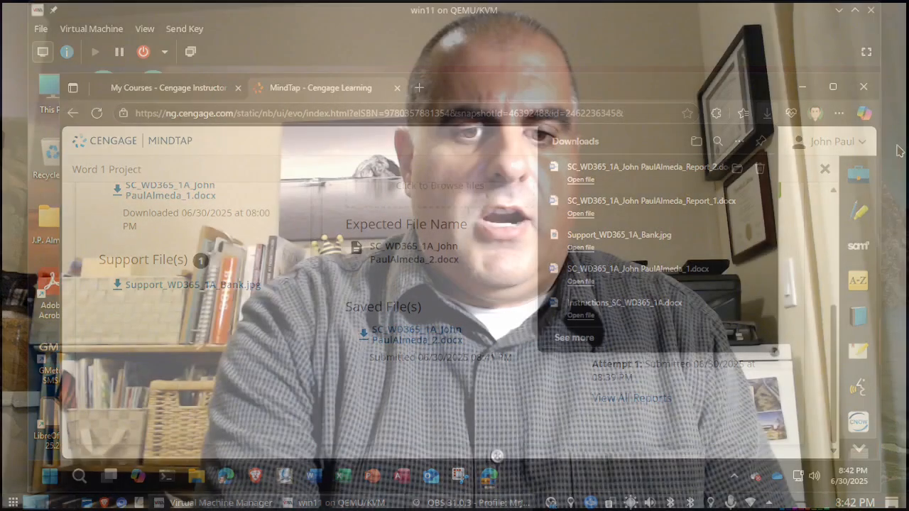